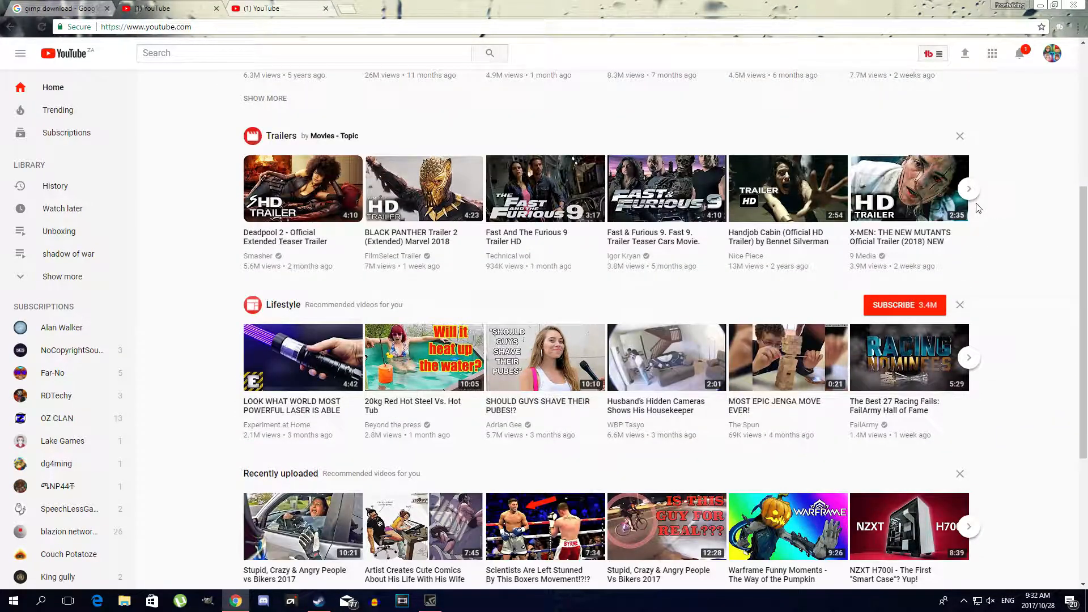
# - Look through the video thumbnails on the YouTube home page, from the recommended section down through the channel sections and back
pyautogui.scroll(-1, 979, 208)
pyautogui.scroll(-2, 976, 208)
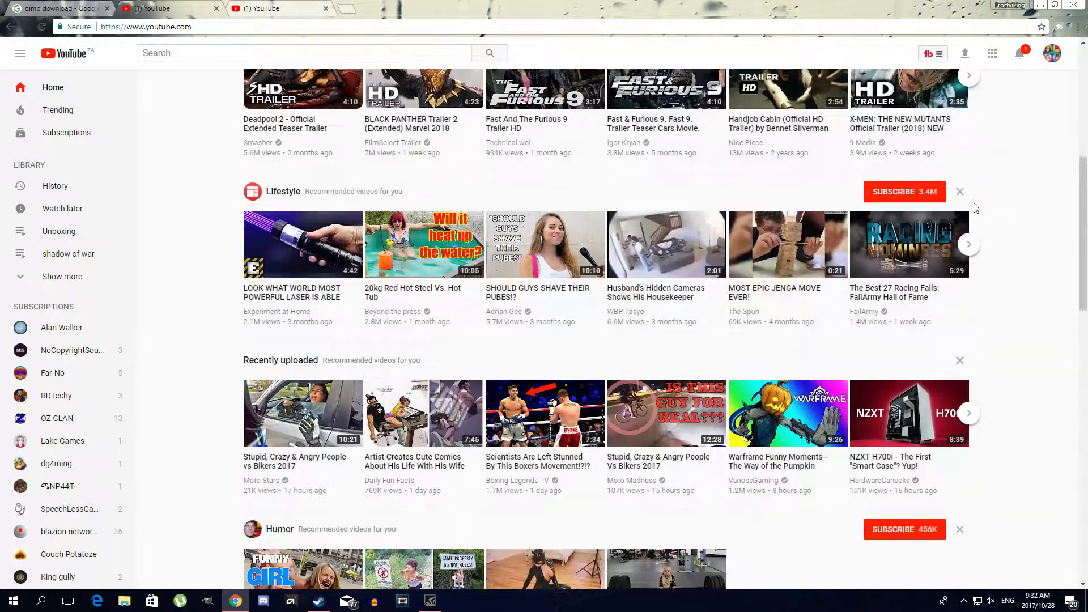
pyautogui.scroll(-2, 975, 209)
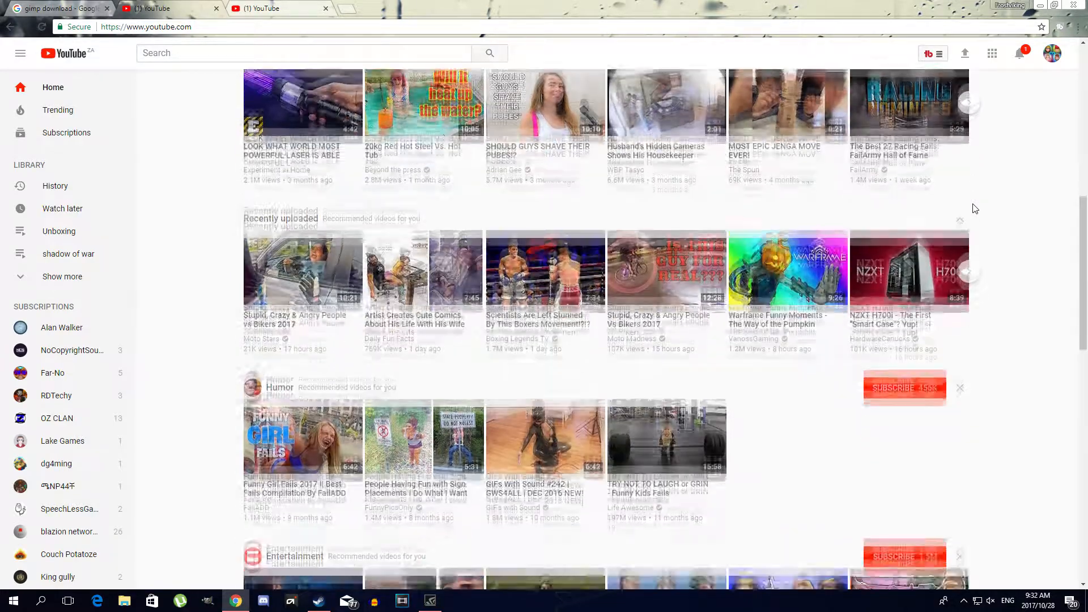
pyautogui.scroll(-1, 974, 209)
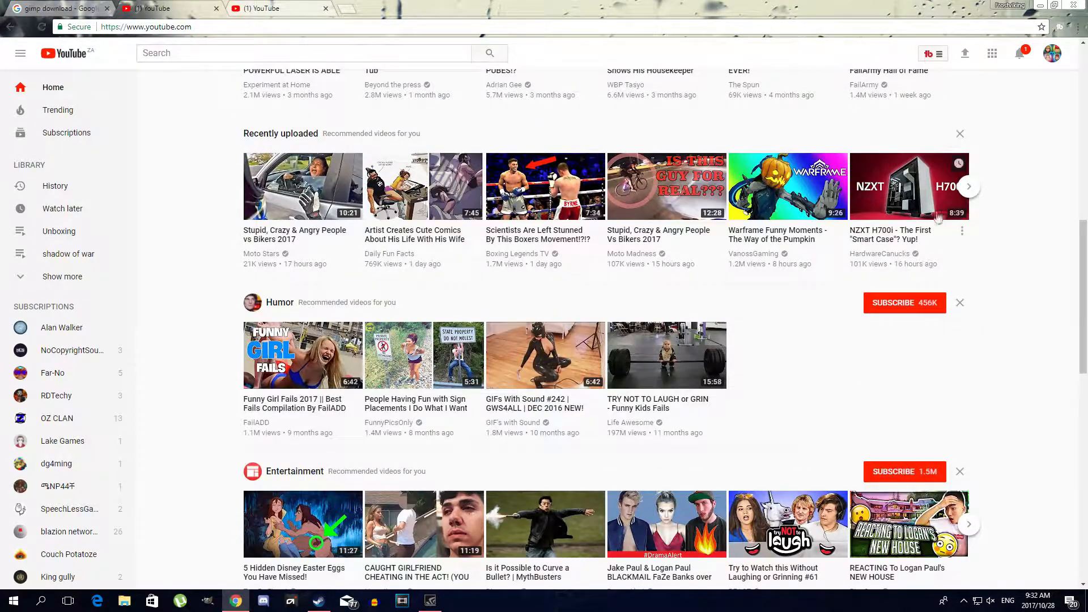
pyautogui.scroll(-2, 907, 225)
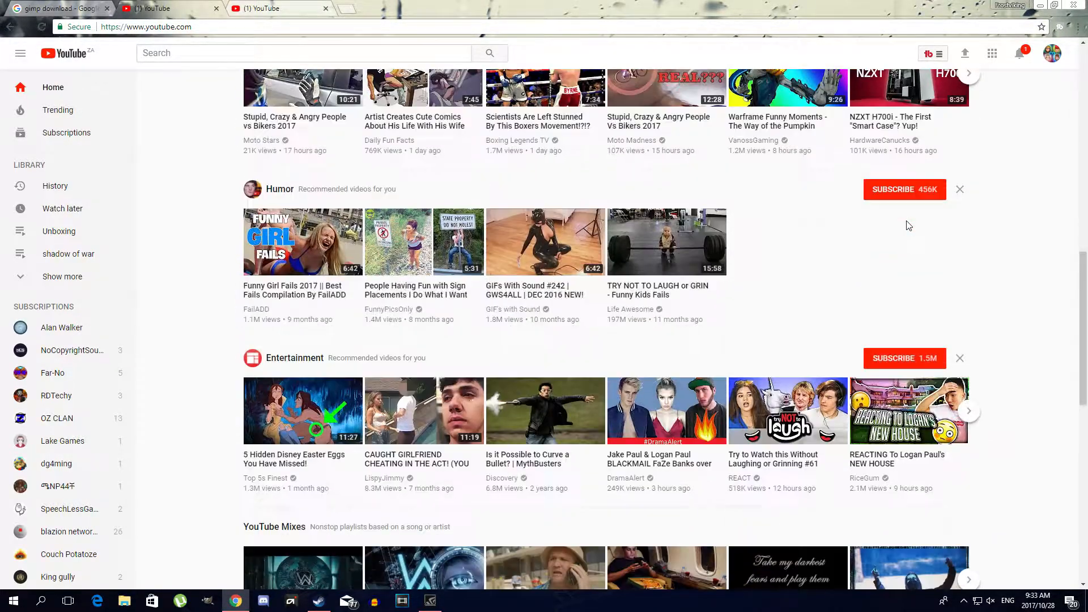
pyautogui.scroll(-1, 908, 226)
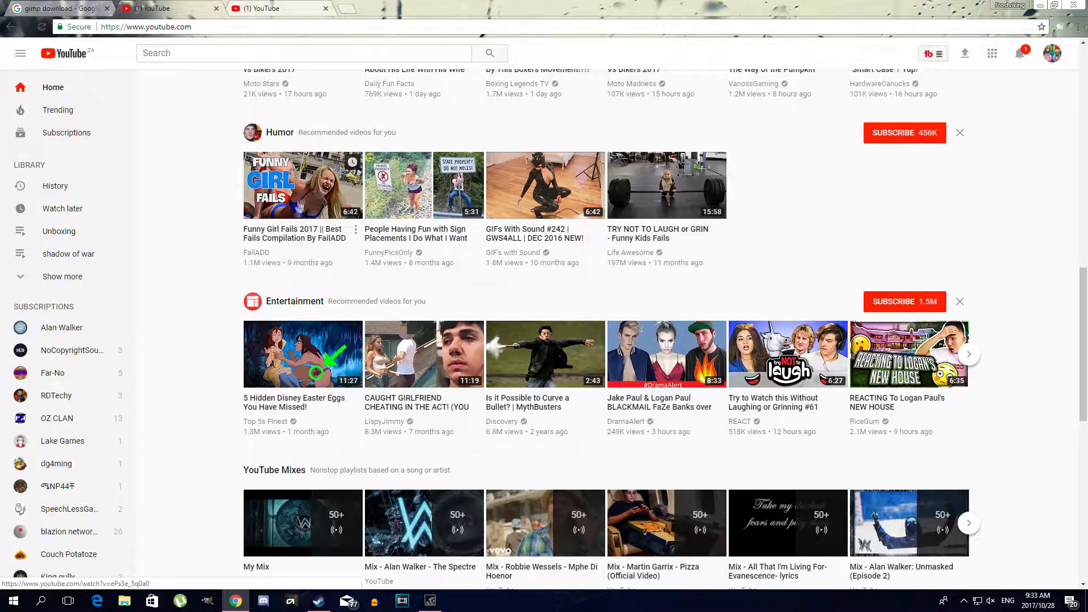
pyautogui.scroll(-1, 317, 309)
pyautogui.scroll(-8, 318, 309)
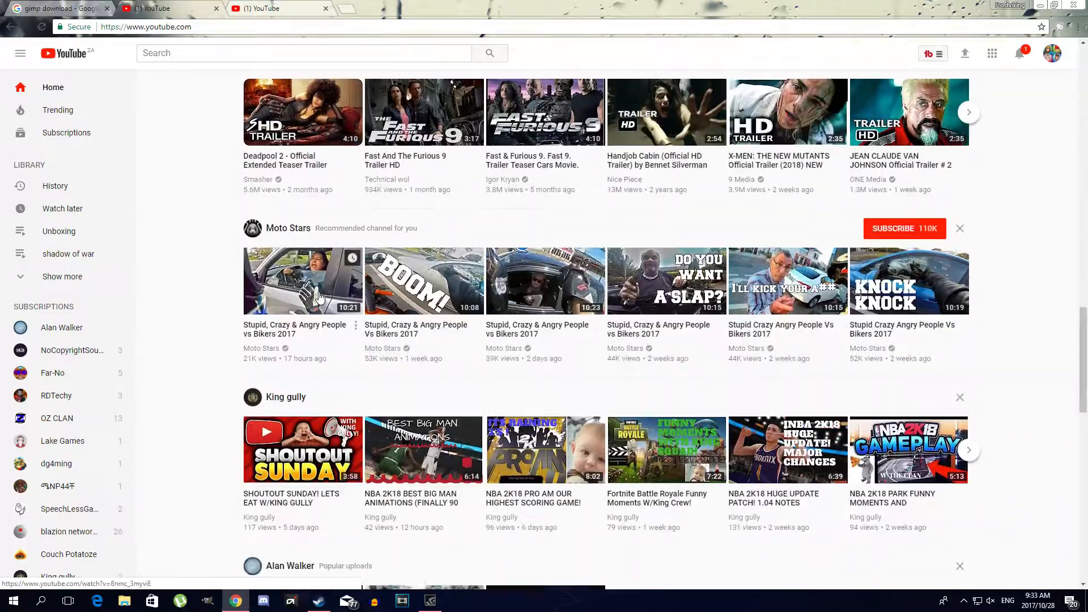
pyautogui.scroll(-5, 319, 298)
pyautogui.scroll(6, 320, 292)
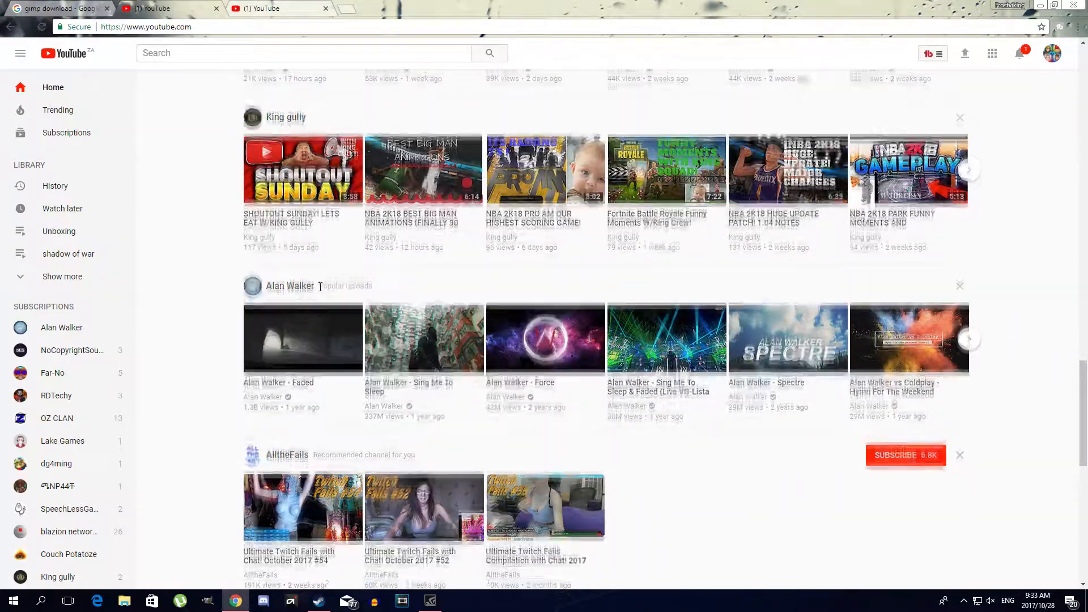
pyautogui.scroll(8, 322, 282)
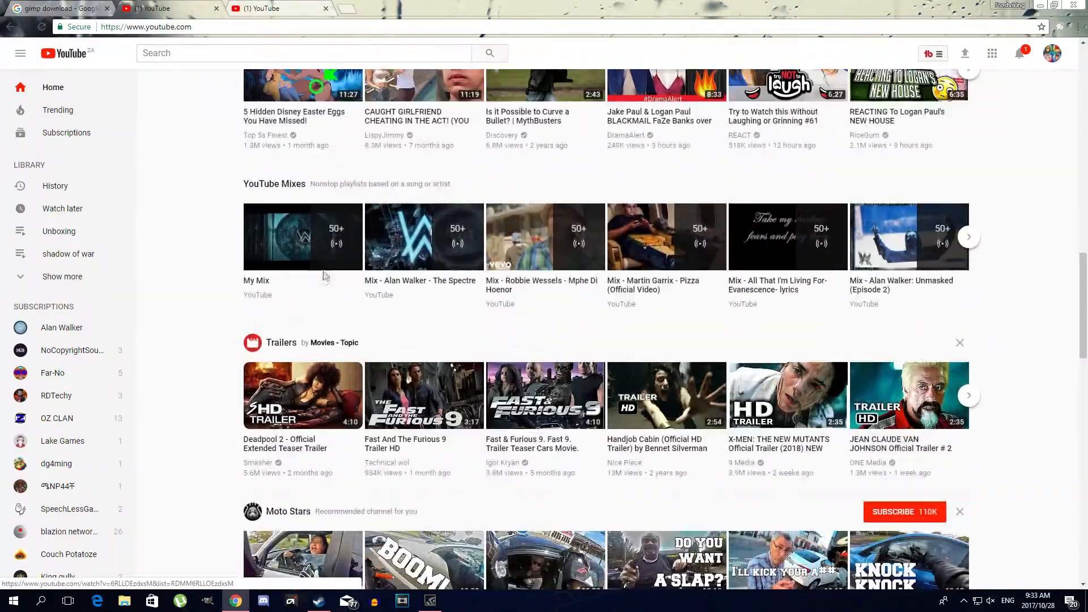
pyautogui.scroll(6, 325, 262)
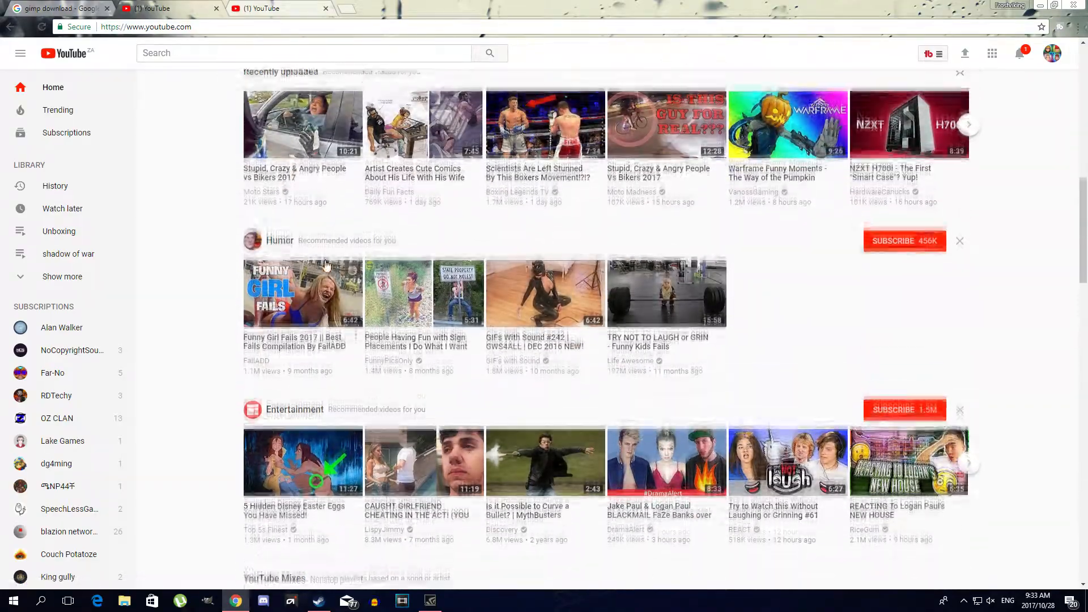
pyautogui.scroll(9, 327, 259)
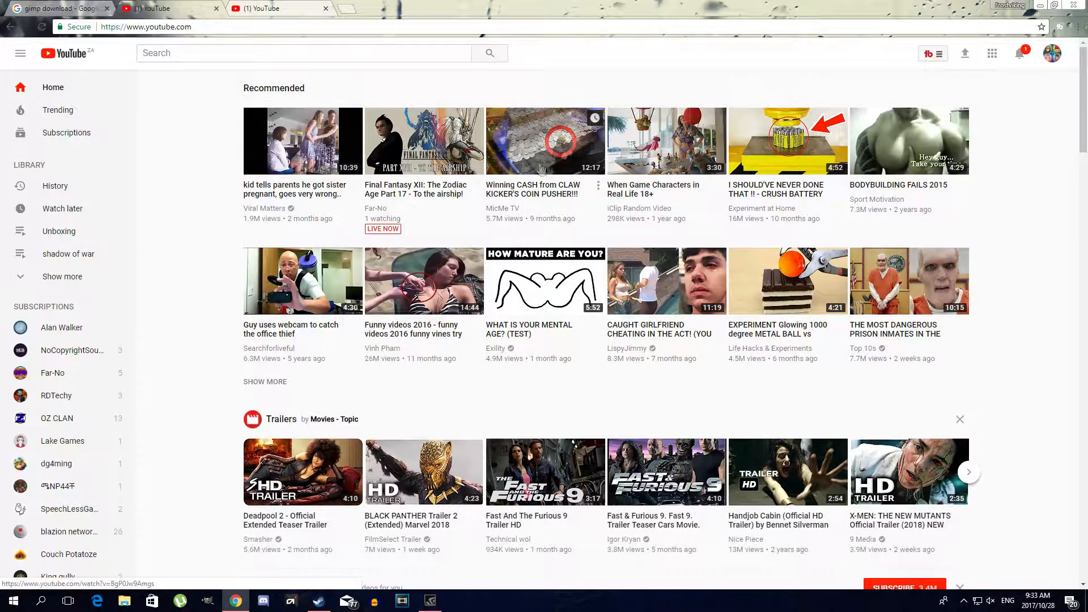
# - Switch to the edit page of the "Shadow of war: Act 4 - Part 1" video and examine its custom and automatic thumbnails
pyautogui.click(287, 12)
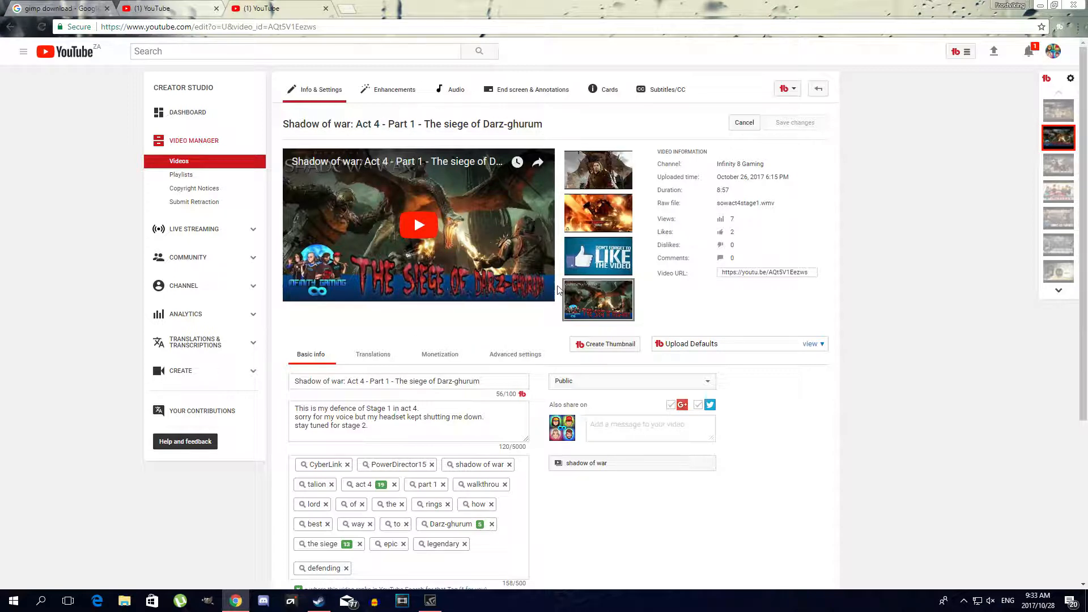
pyautogui.moveTo(572, 292)
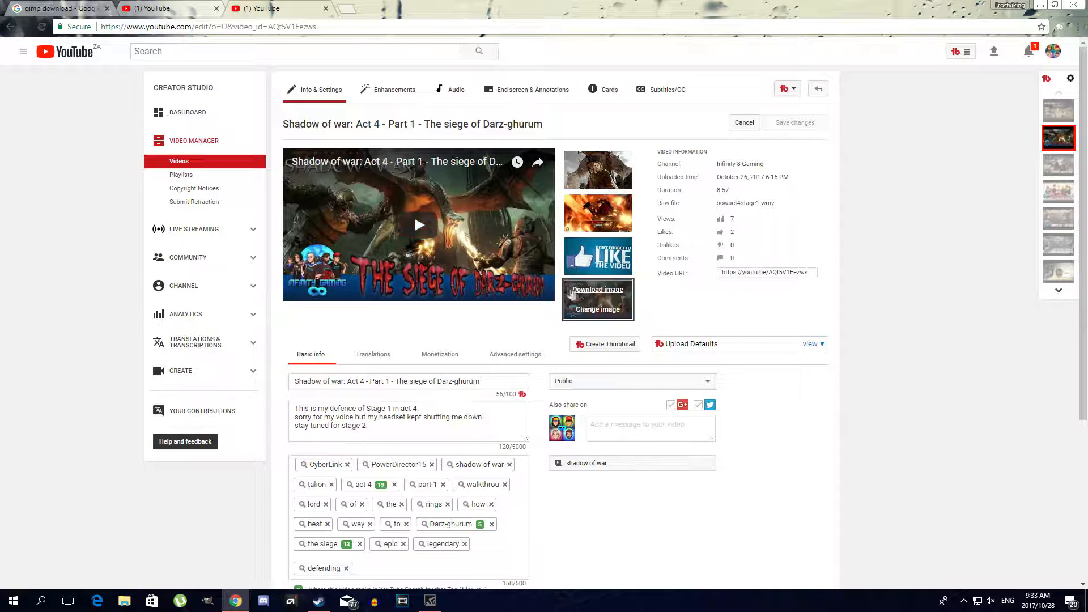
pyautogui.moveTo(601, 216)
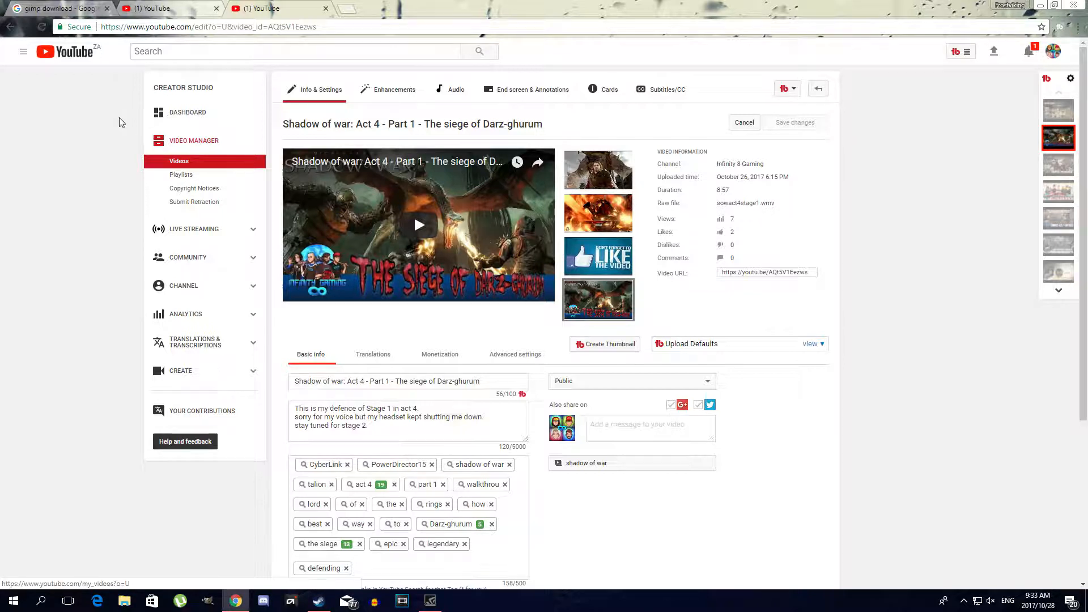
# - Open the channel's list of uploaded videos in the video manager and look through their thumbnails
pyautogui.click(180, 162)
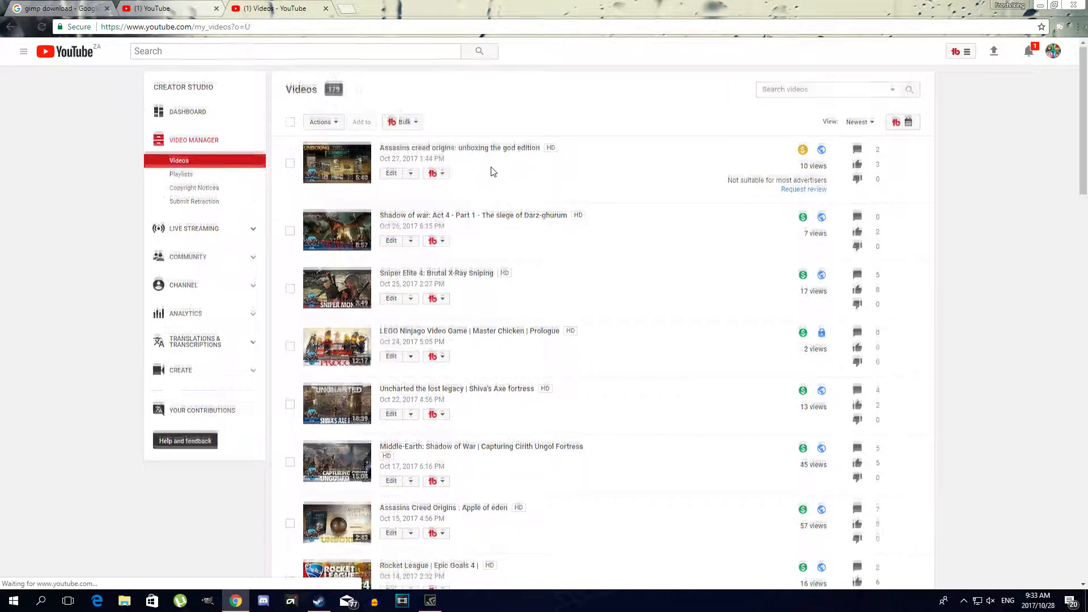
pyautogui.scroll(-4, 492, 171)
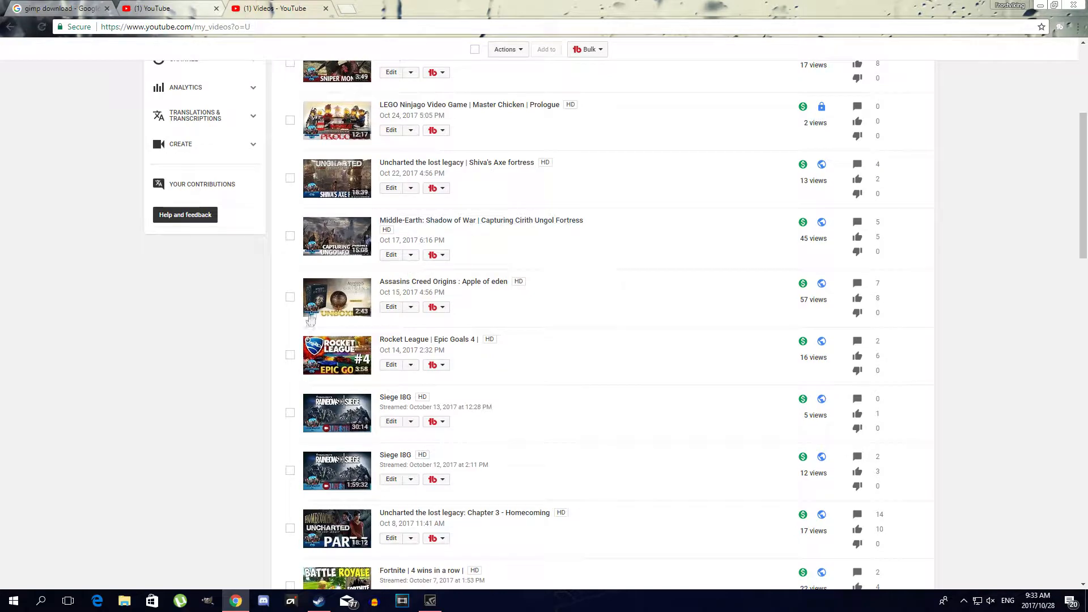
pyautogui.scroll(-5, 297, 408)
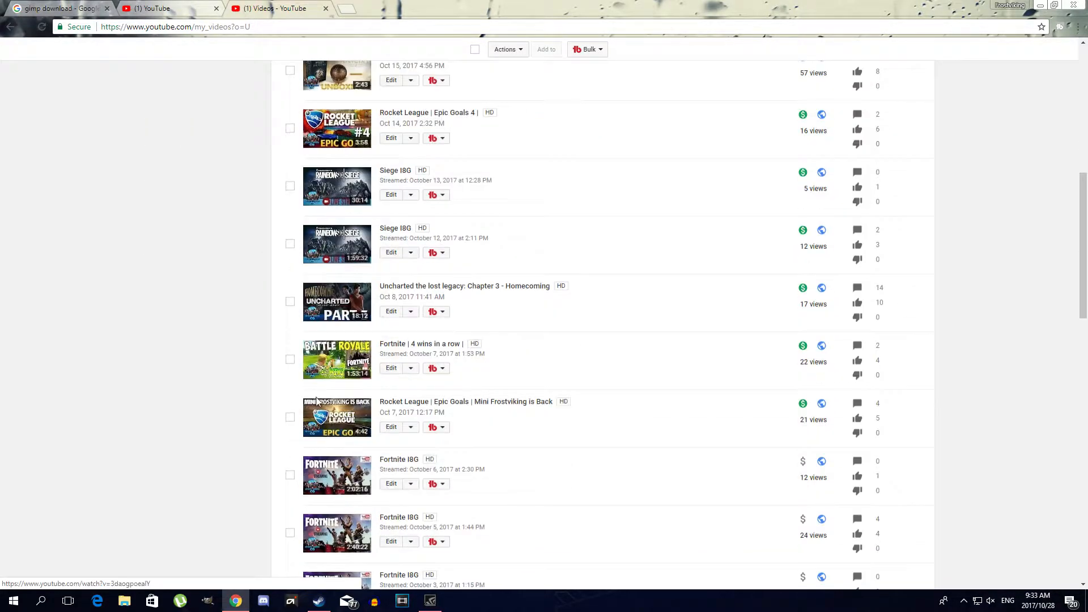
pyautogui.scroll(9, 319, 397)
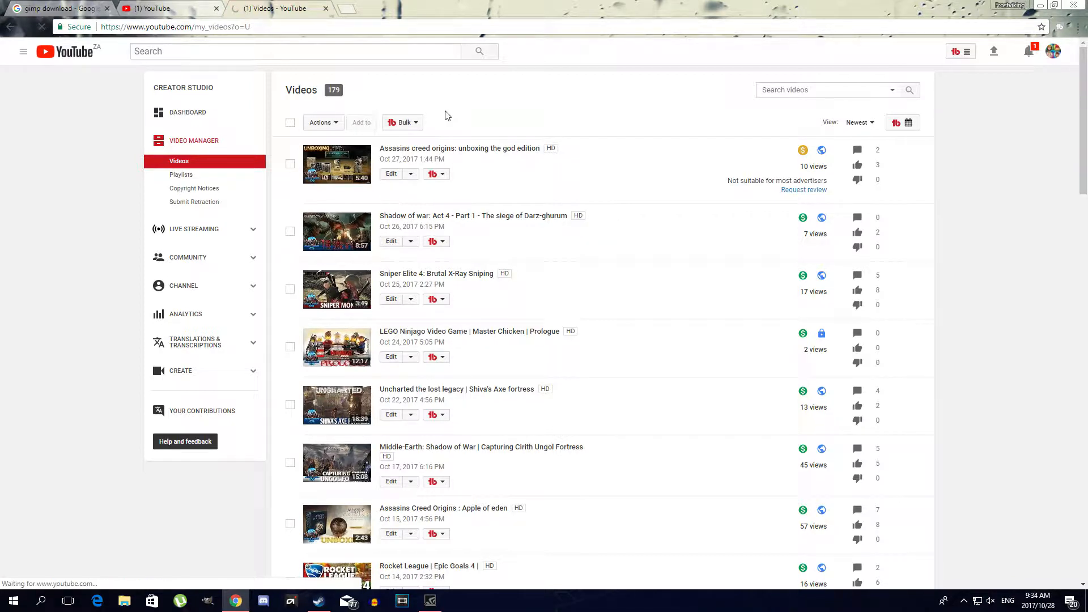
# - Open the official GIMP downloads page from the "gimp download" search results and view the Windows download options
pyautogui.click(63, 8)
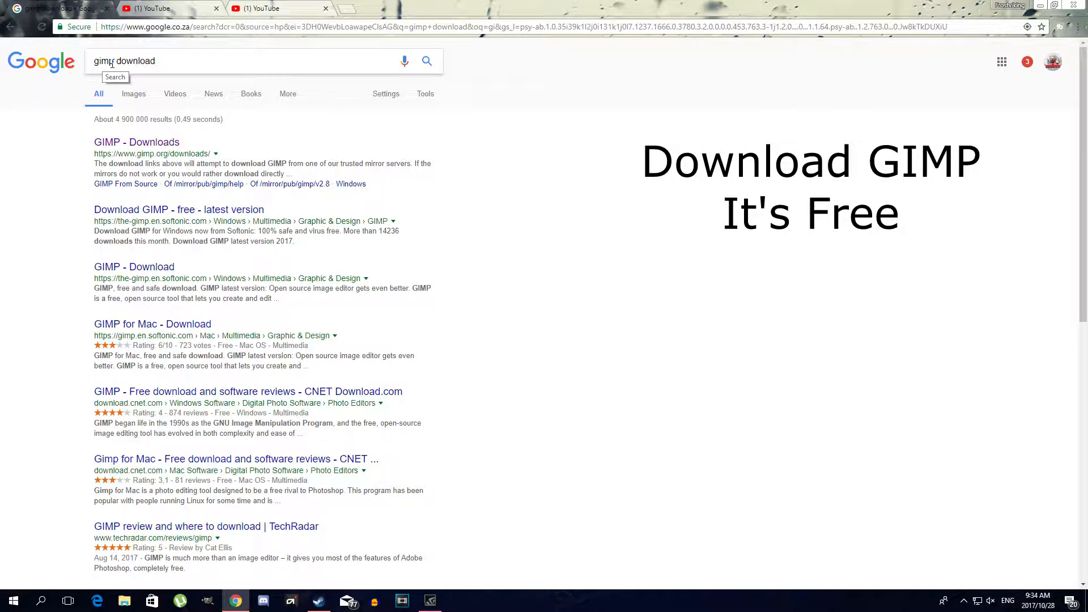
pyautogui.click(136, 142)
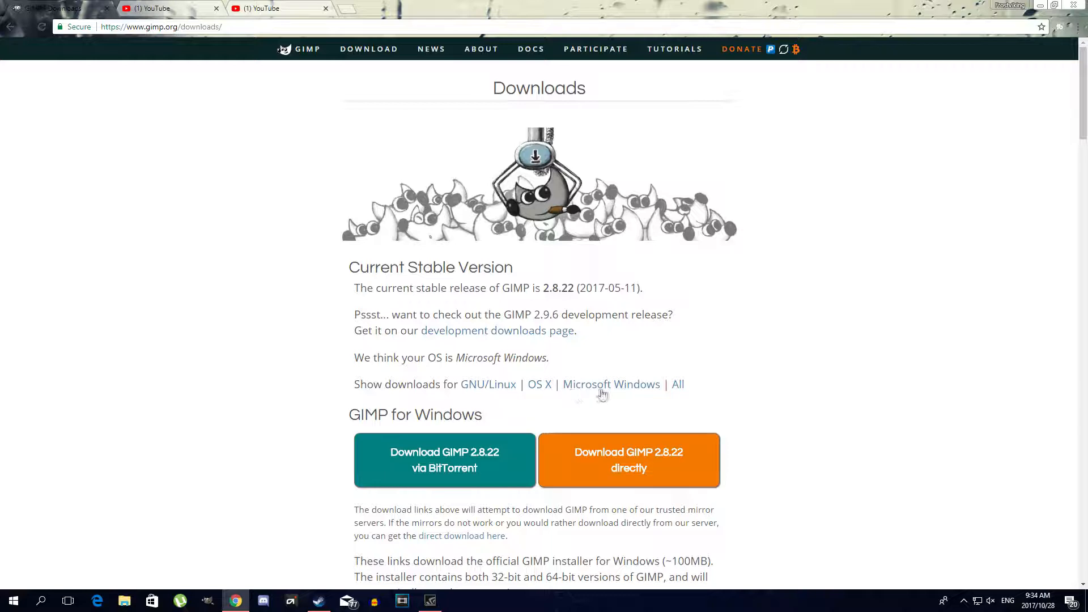
pyautogui.scroll(-3, 673, 403)
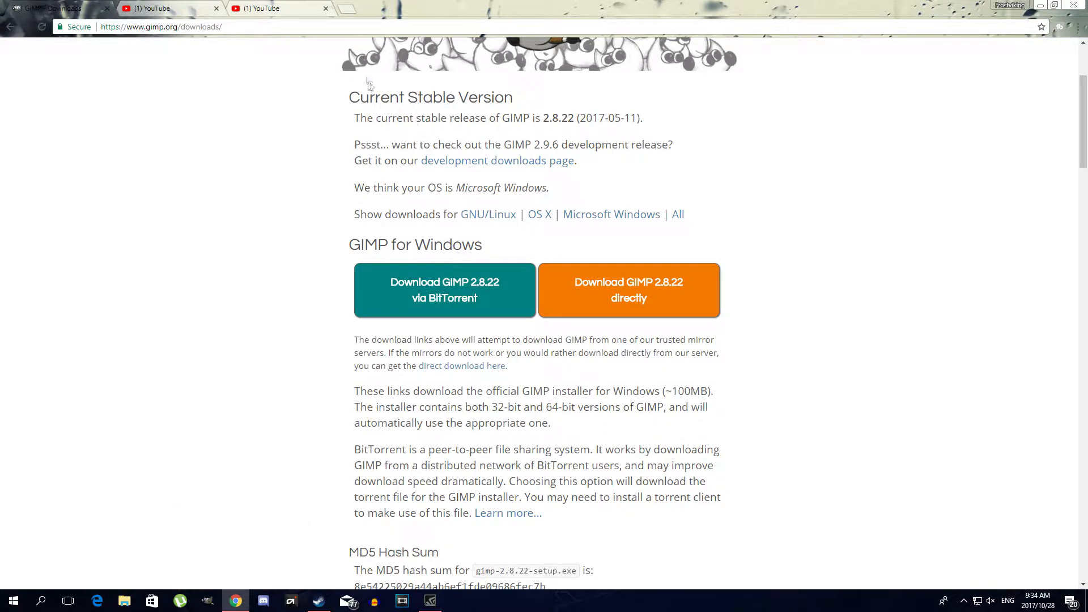
# - Open google.com in a new browser tab
pyautogui.click(348, 11)
pyautogui.write('google.com')
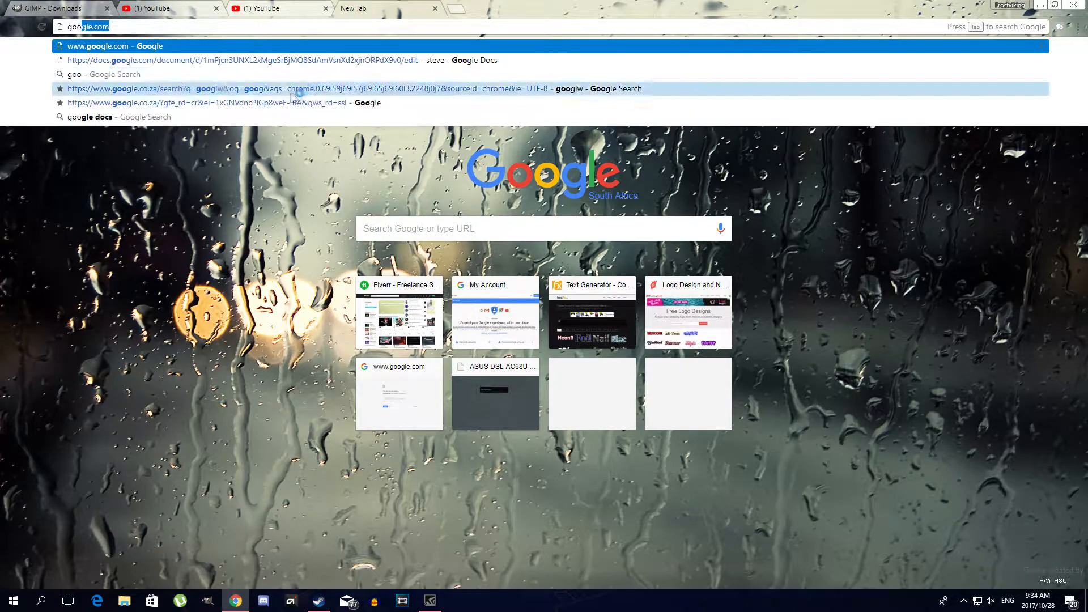
pyautogui.press('Return')
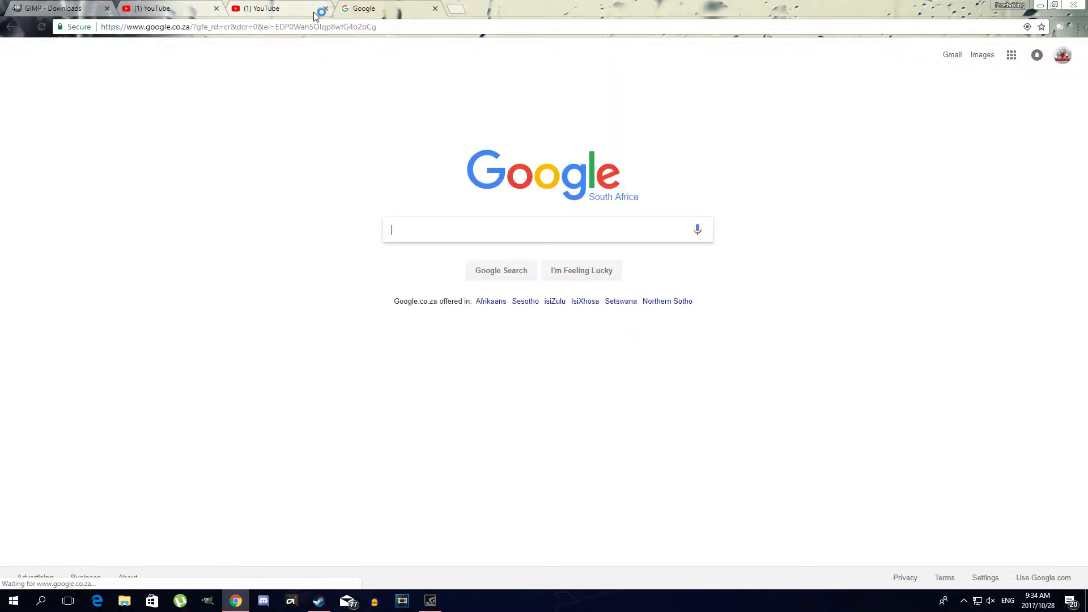
# - Close the YouTube home page and GIMP downloads tabs, and return to the Google tab
pyautogui.click(315, 14)
pyautogui.click(212, 13)
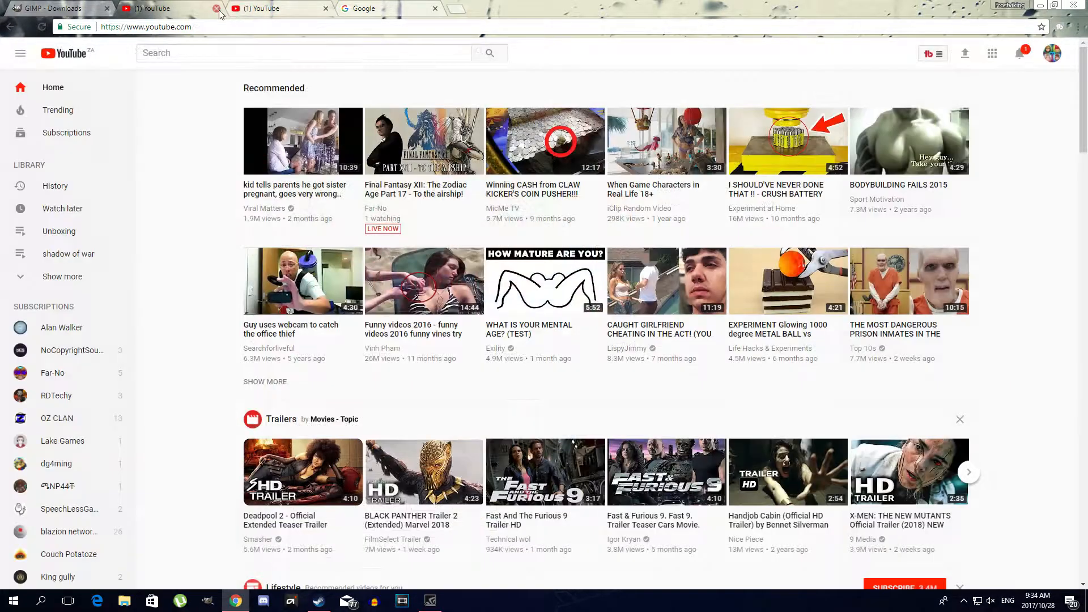
pyautogui.click(216, 8)
pyautogui.click(106, 8)
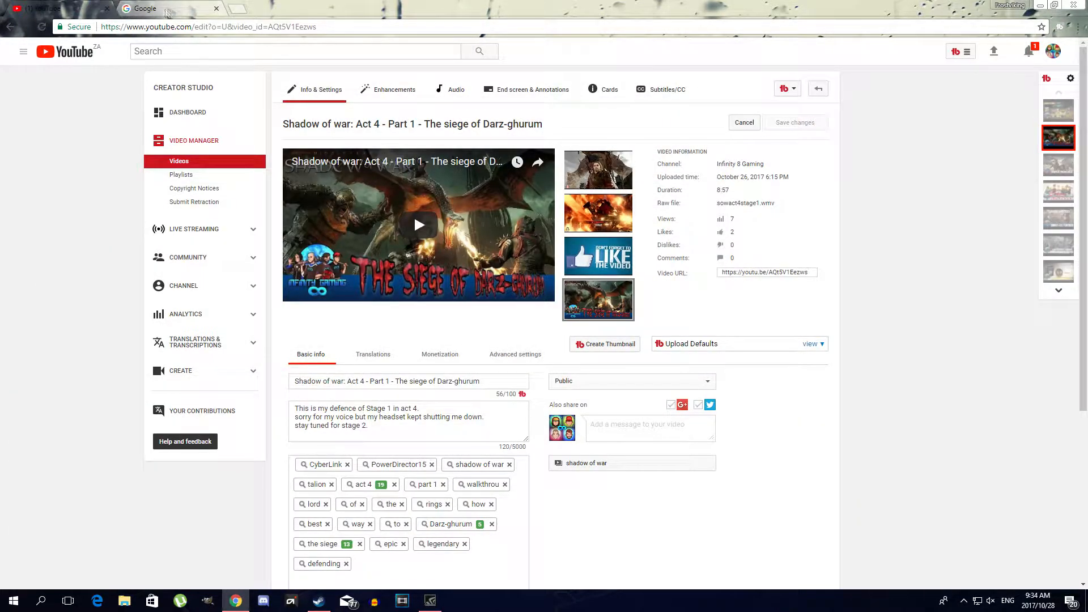
pyautogui.click(167, 12)
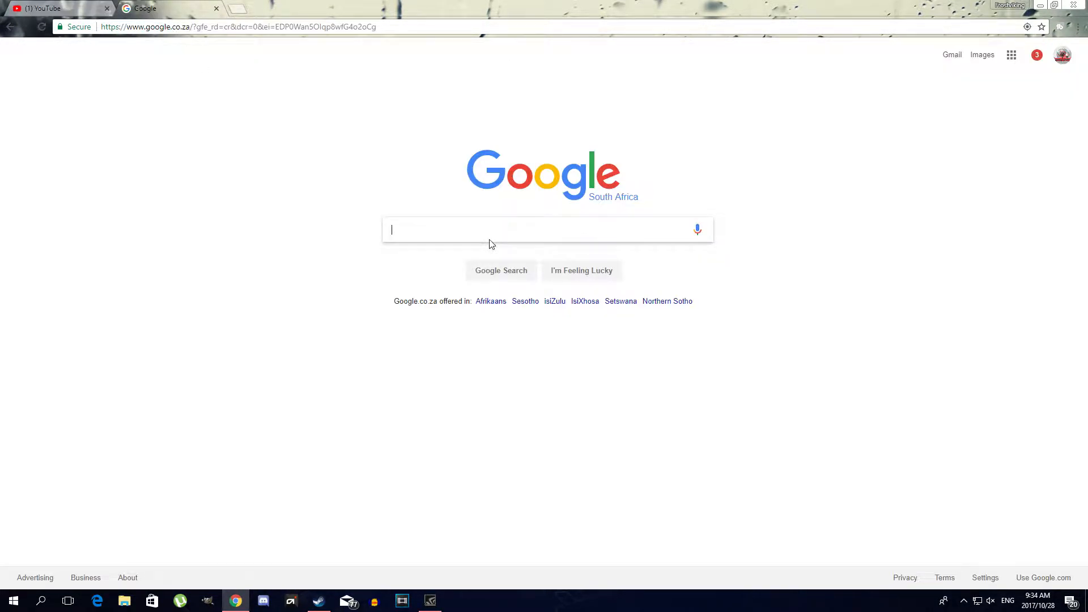
# - Search Google for "1280x720 shadow of war" and show the image results
pyautogui.write('1280x720')
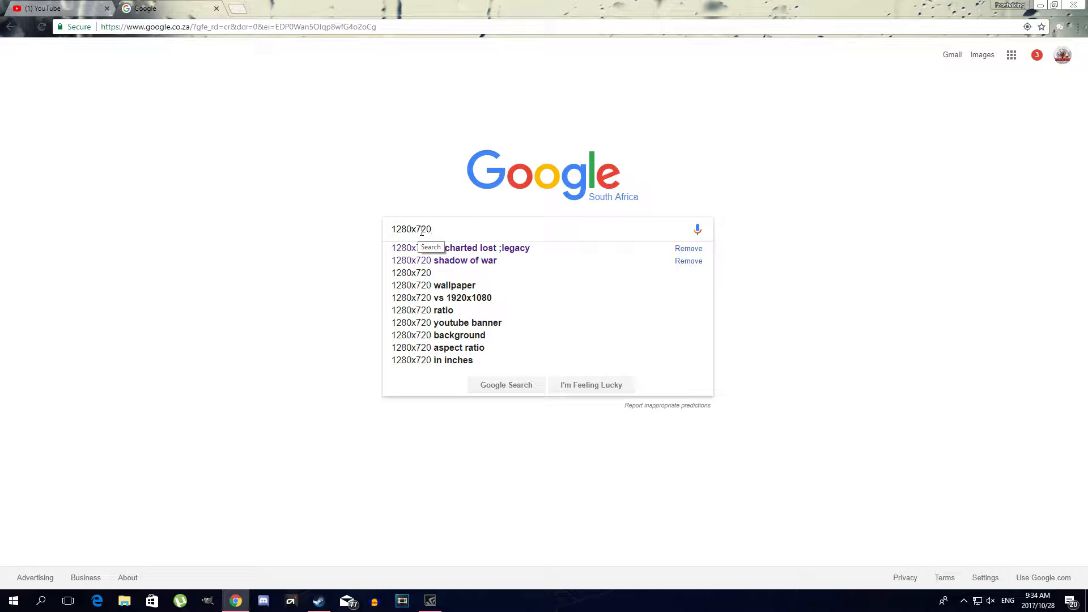
pyautogui.click(436, 262)
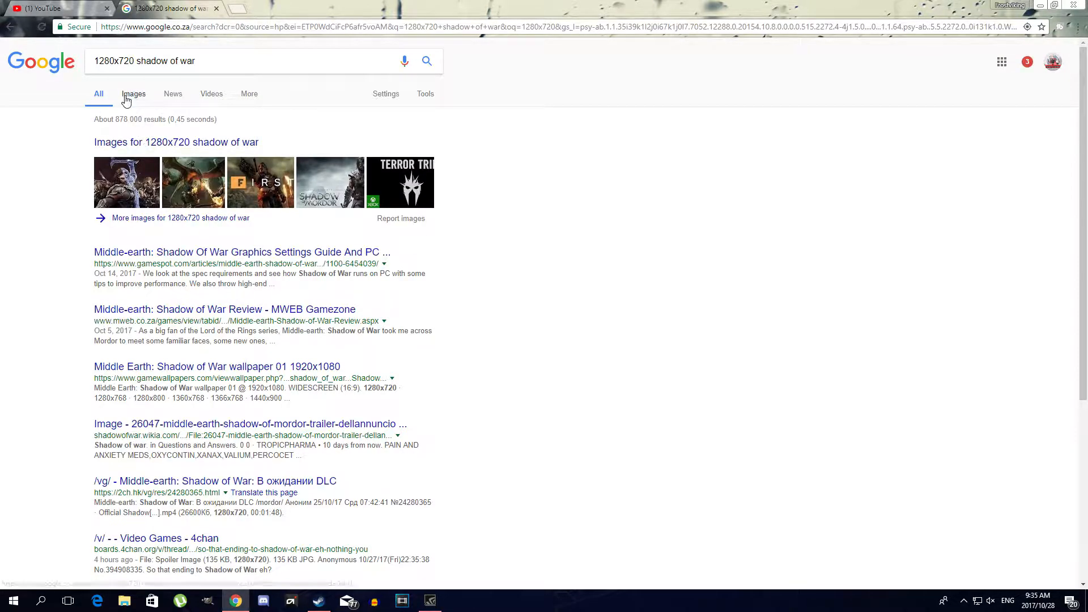
pyautogui.click(127, 97)
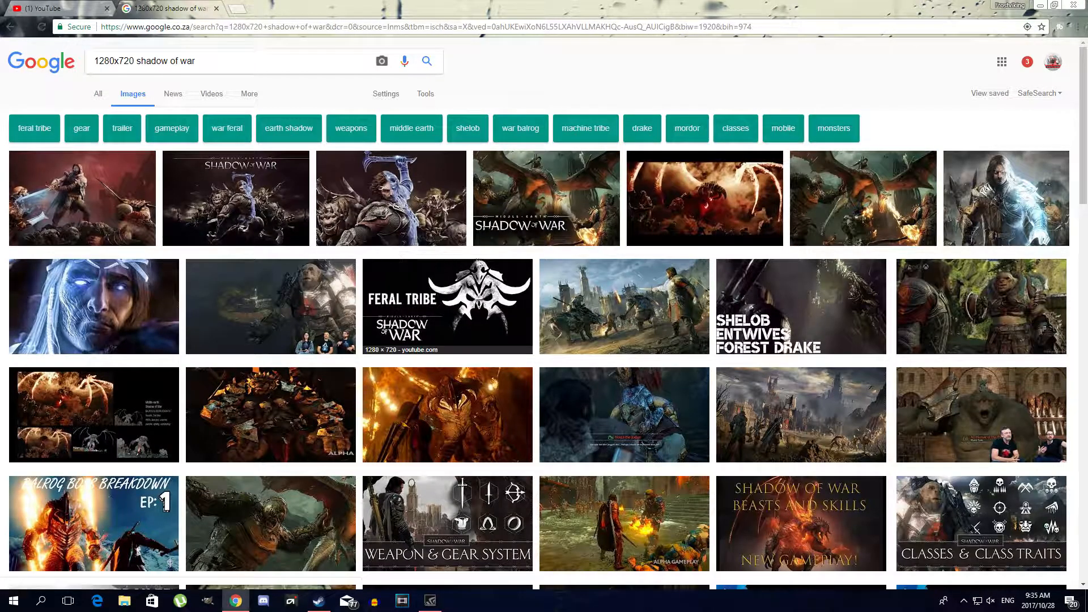
# - Browse the 1280x720 Shadow of War image results for a background and preview the Shadow of War Mobile announcement image
pyautogui.scroll(-2, 549, 263)
pyautogui.scroll(-3, 550, 264)
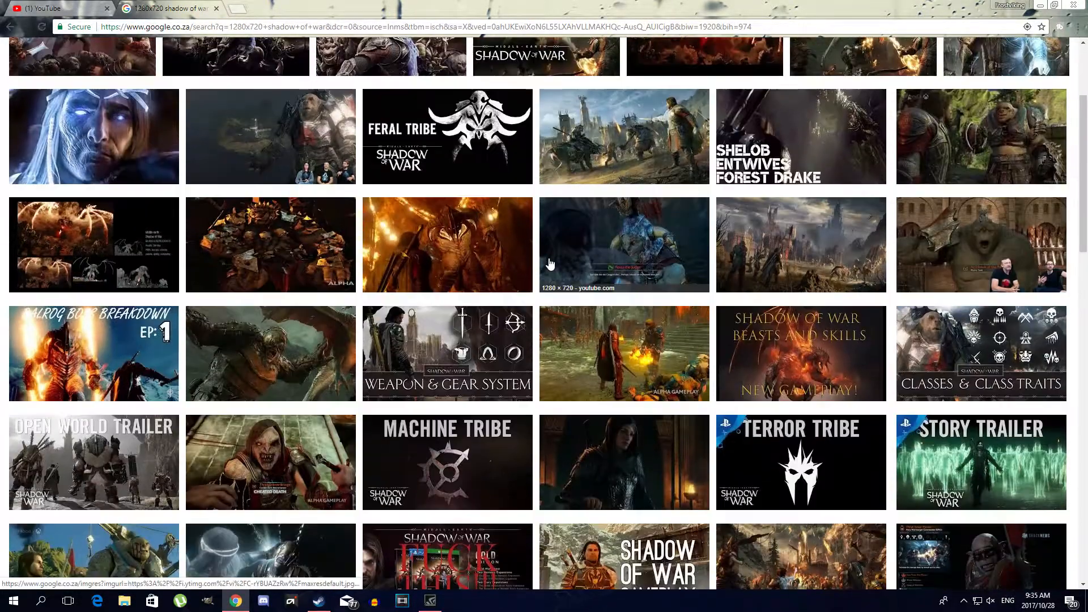
pyautogui.scroll(-3, 554, 249)
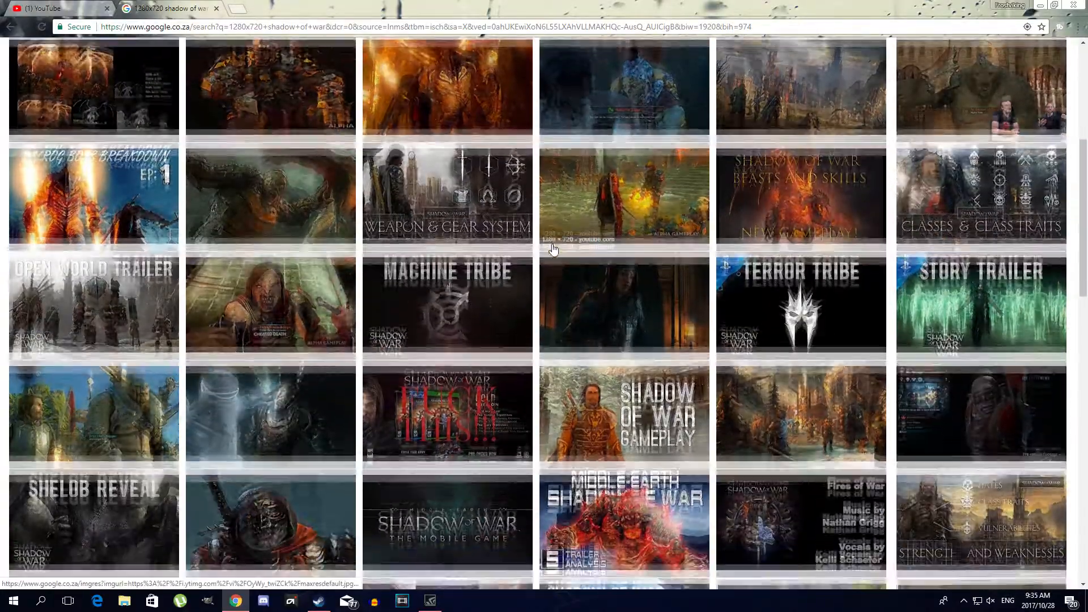
pyautogui.scroll(-3, 554, 249)
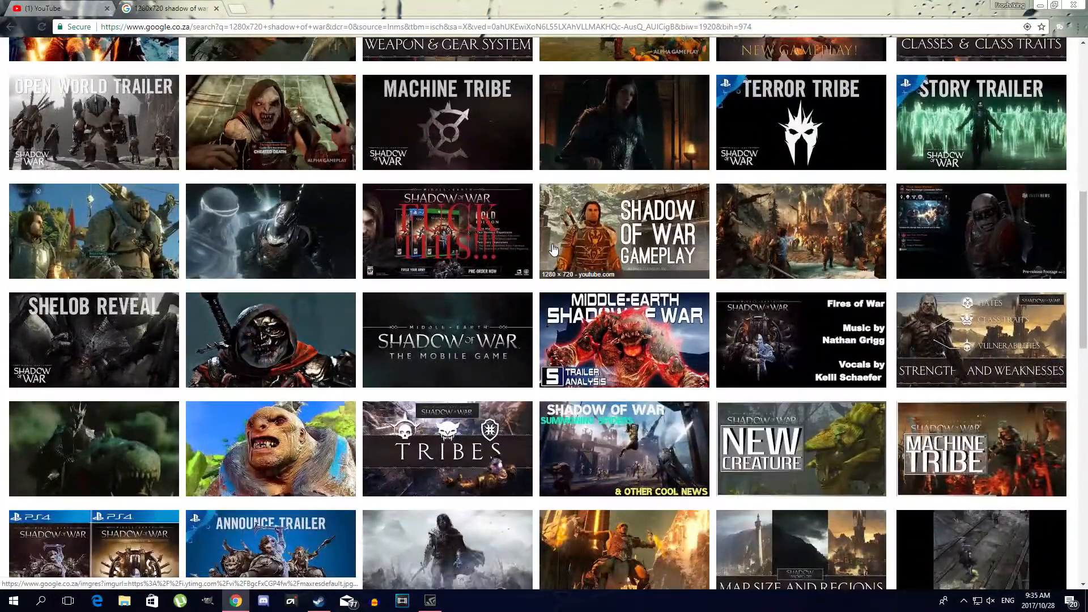
pyautogui.scroll(-3, 553, 249)
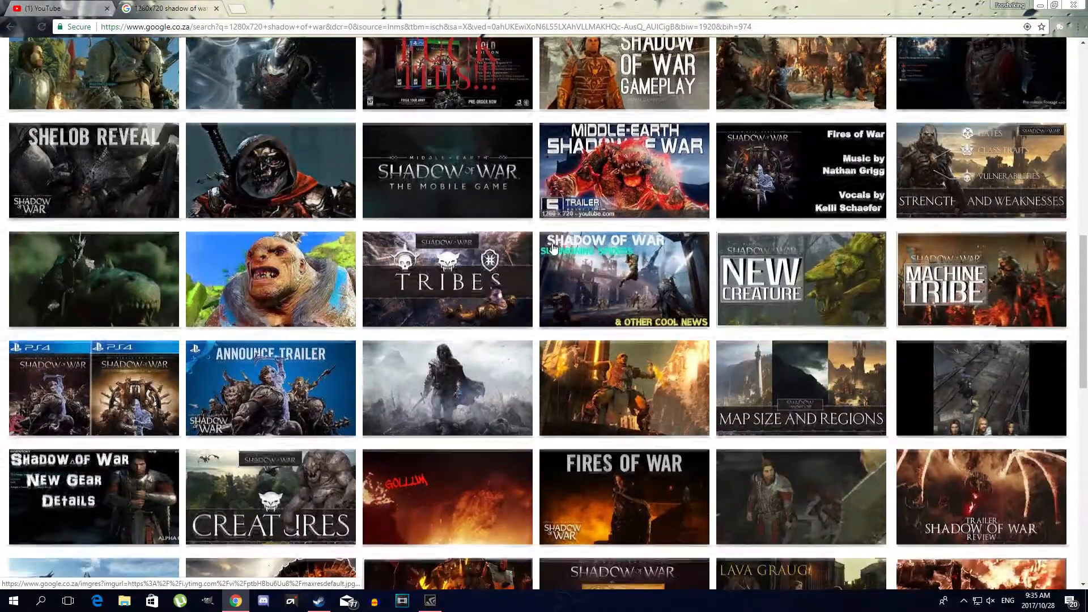
pyautogui.scroll(-1, 553, 250)
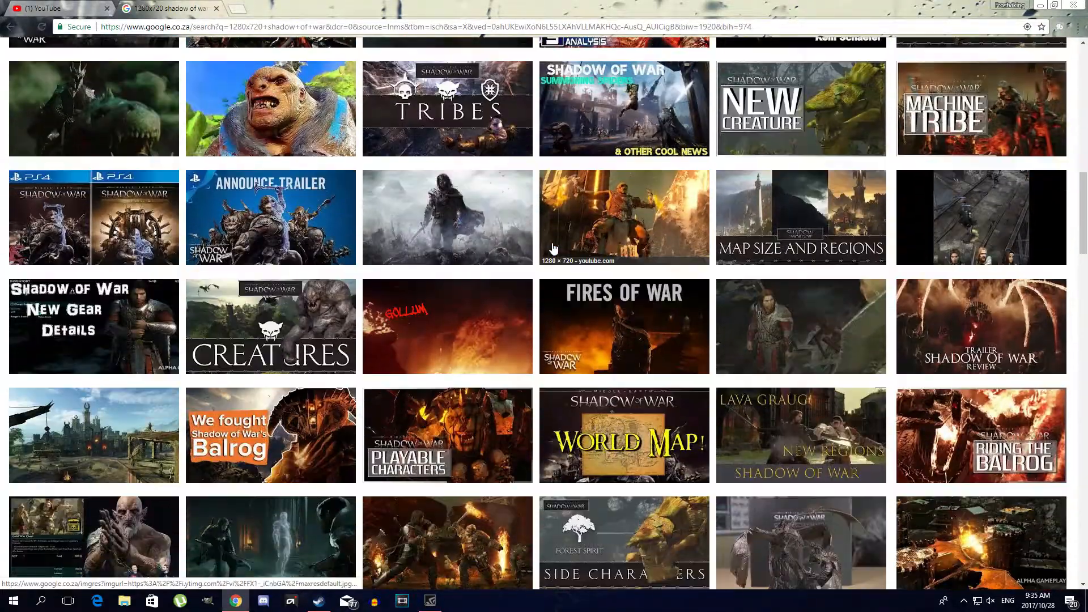
pyautogui.scroll(-1, 553, 249)
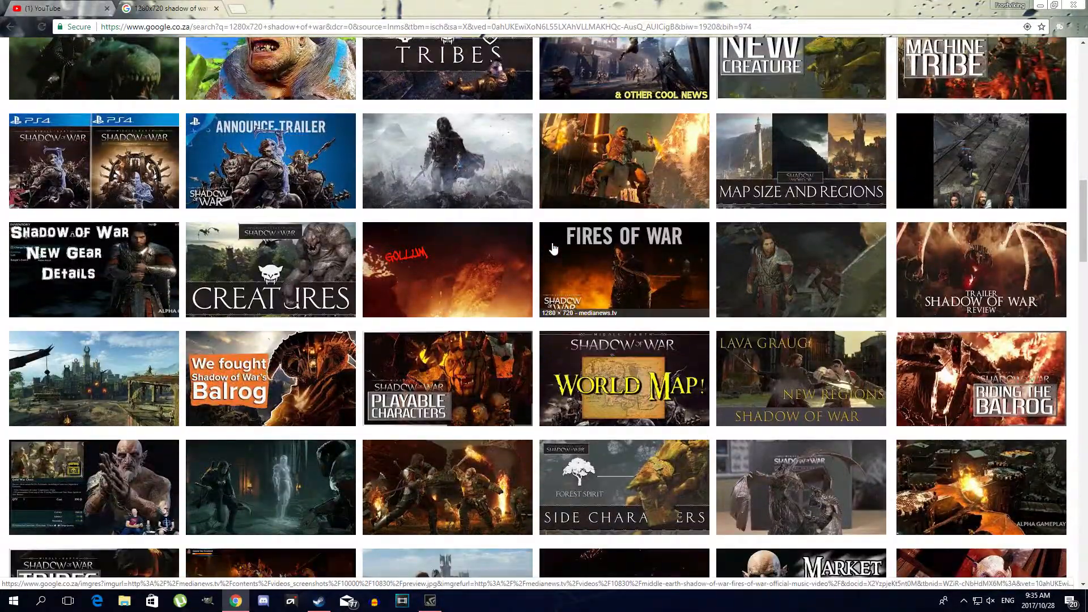
pyautogui.scroll(-4, 553, 248)
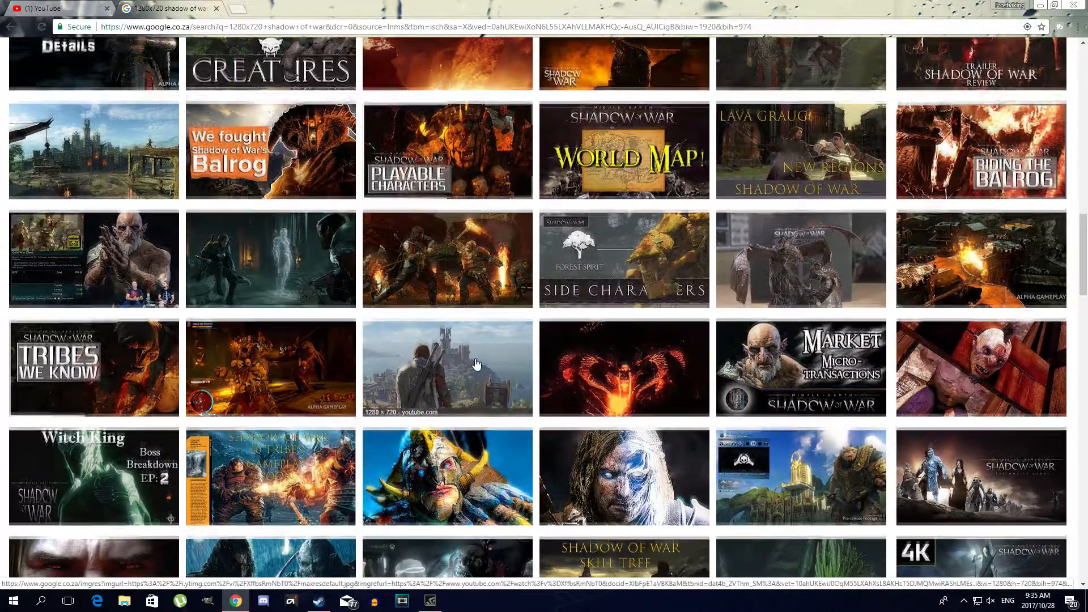
pyautogui.scroll(-3, 476, 364)
pyautogui.scroll(-1, 477, 364)
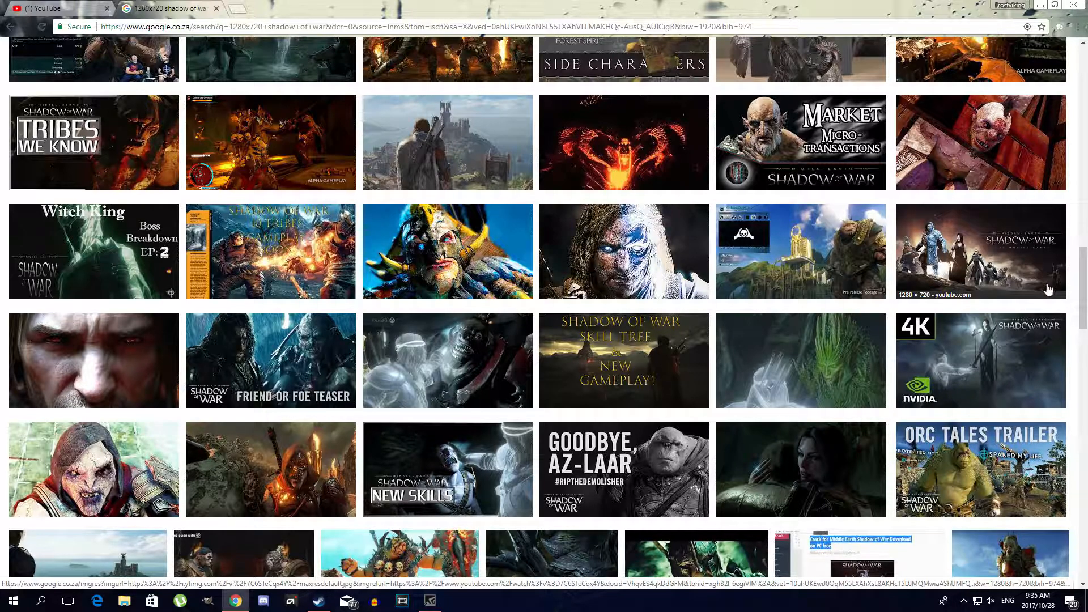
pyautogui.click(968, 276)
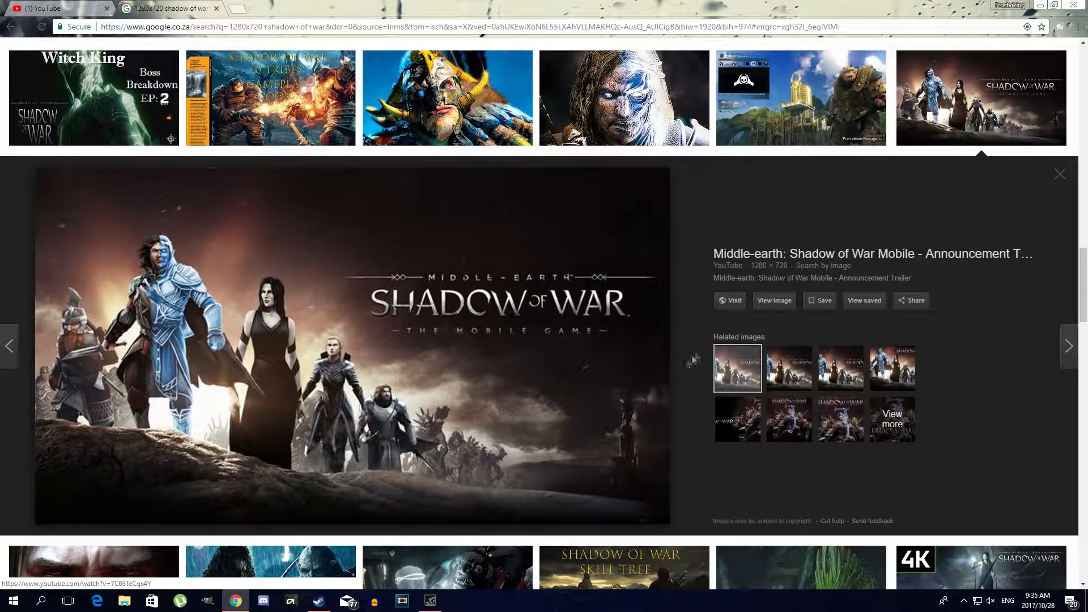
# - Look through more of the Shadow of War image results, then return to the first results
pyautogui.scroll(-8, 703, 340)
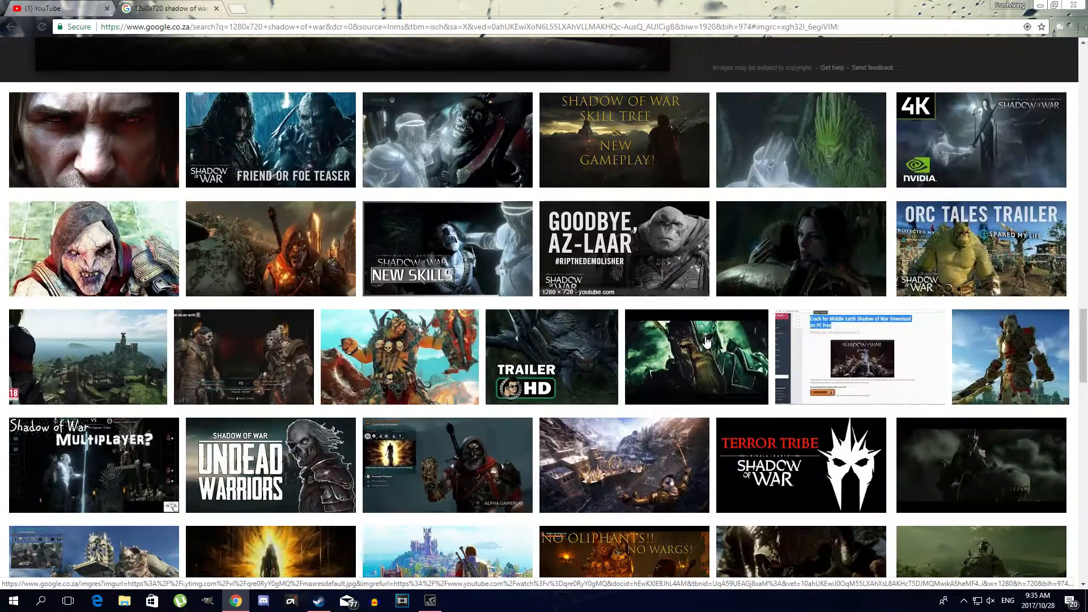
pyautogui.scroll(-2, 707, 342)
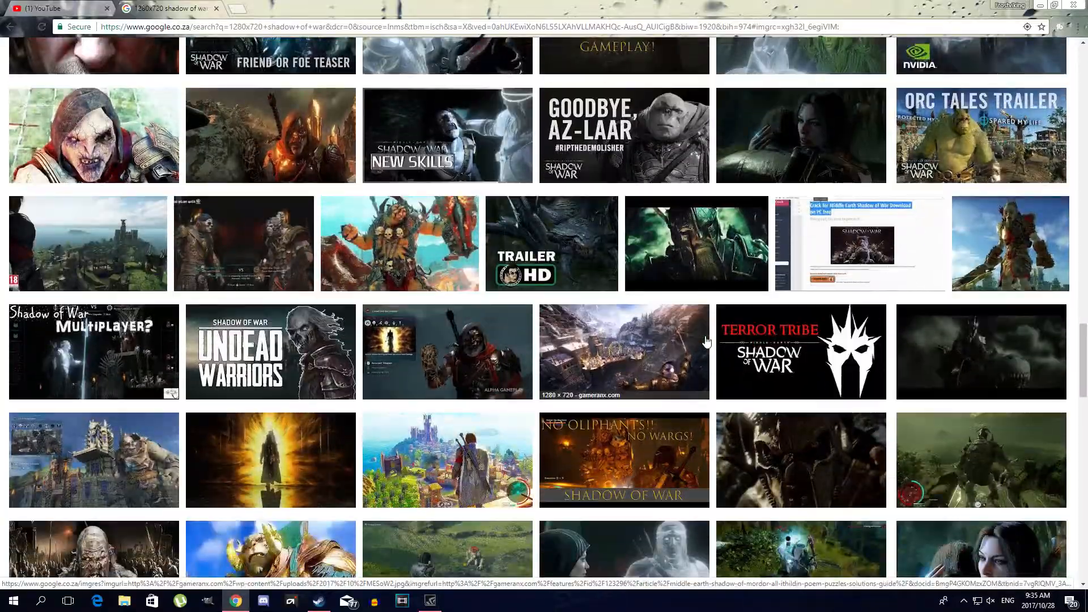
pyautogui.scroll(13, 706, 340)
pyautogui.scroll(20, 706, 336)
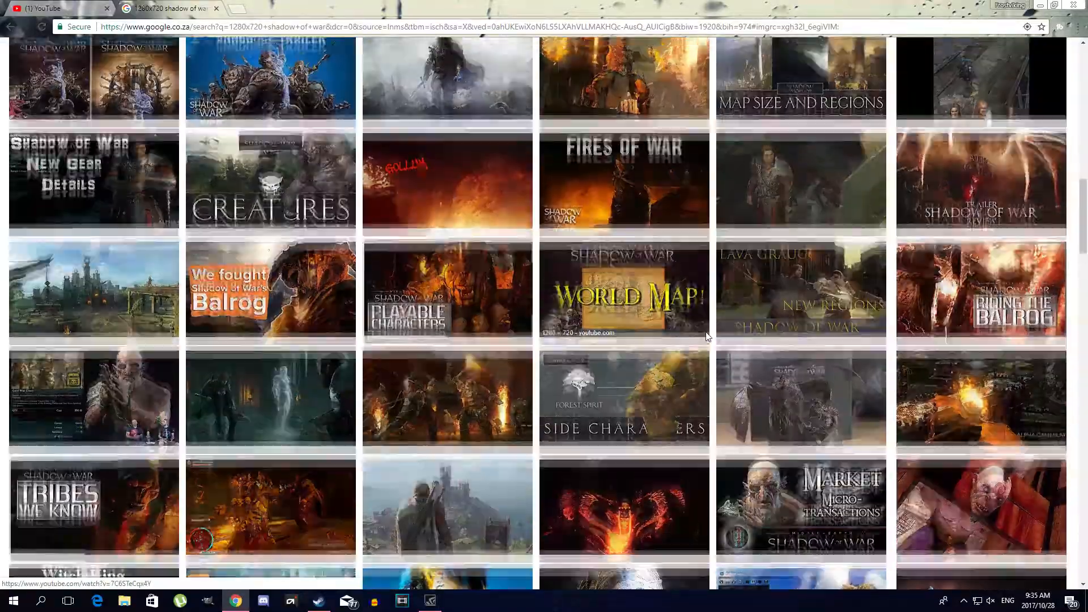
pyautogui.scroll(7, 706, 336)
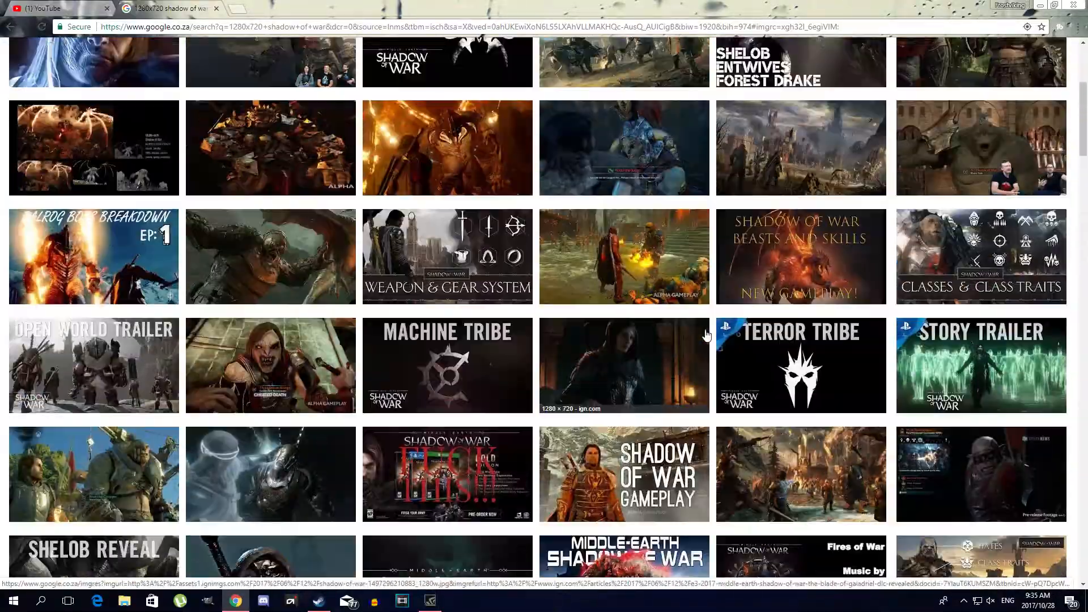
pyautogui.scroll(3, 705, 336)
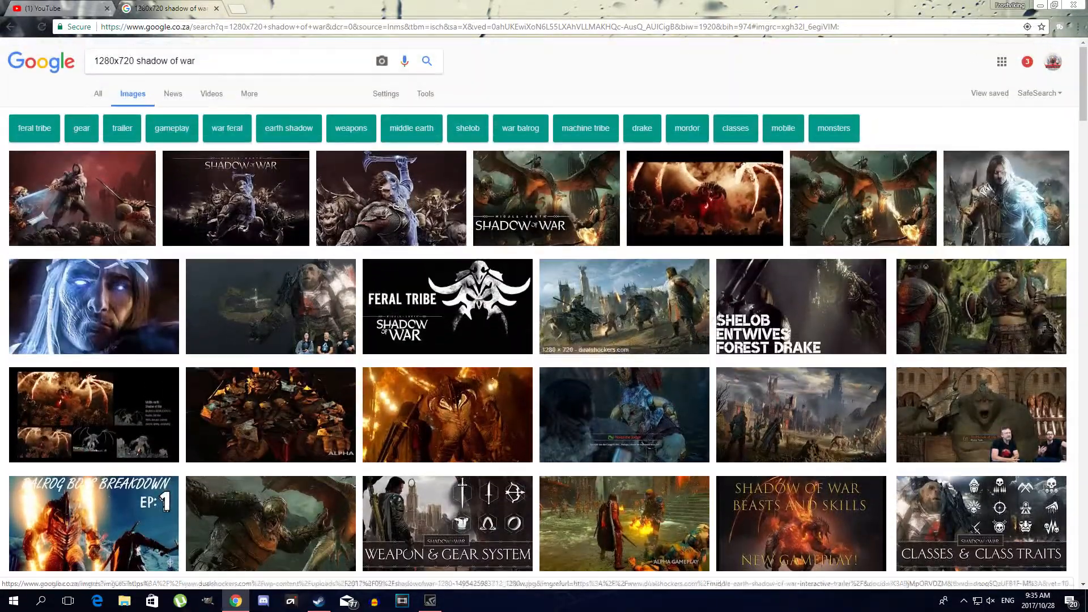
# - Save the 1280x720 IGN image of the fire-breathing dragon as a JPEG named Background in the Gimp Tutorial folder
pyautogui.click(881, 205)
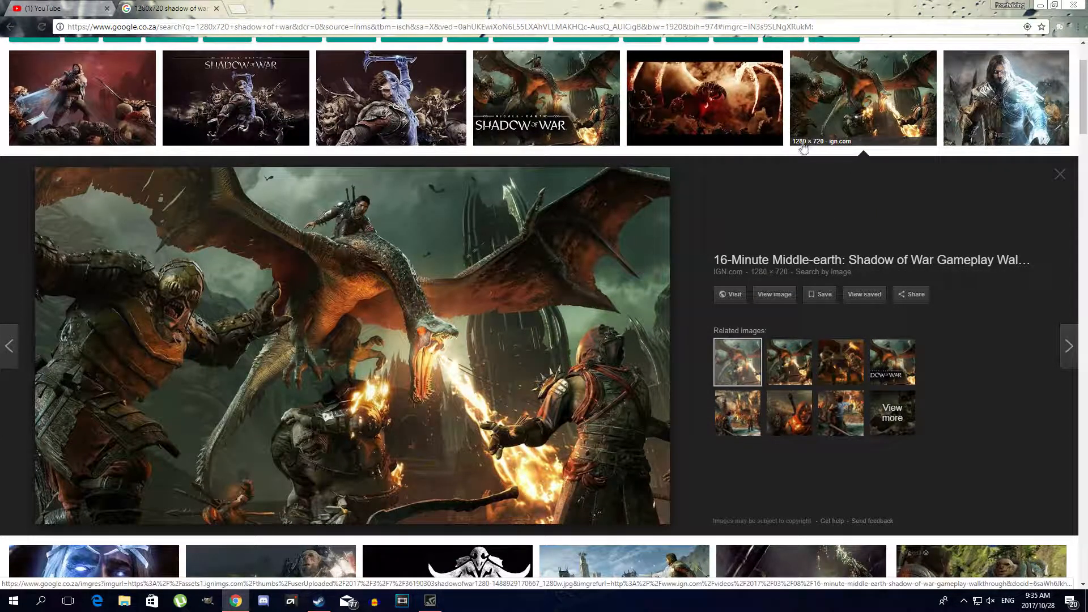
pyautogui.rightClick(388, 265)
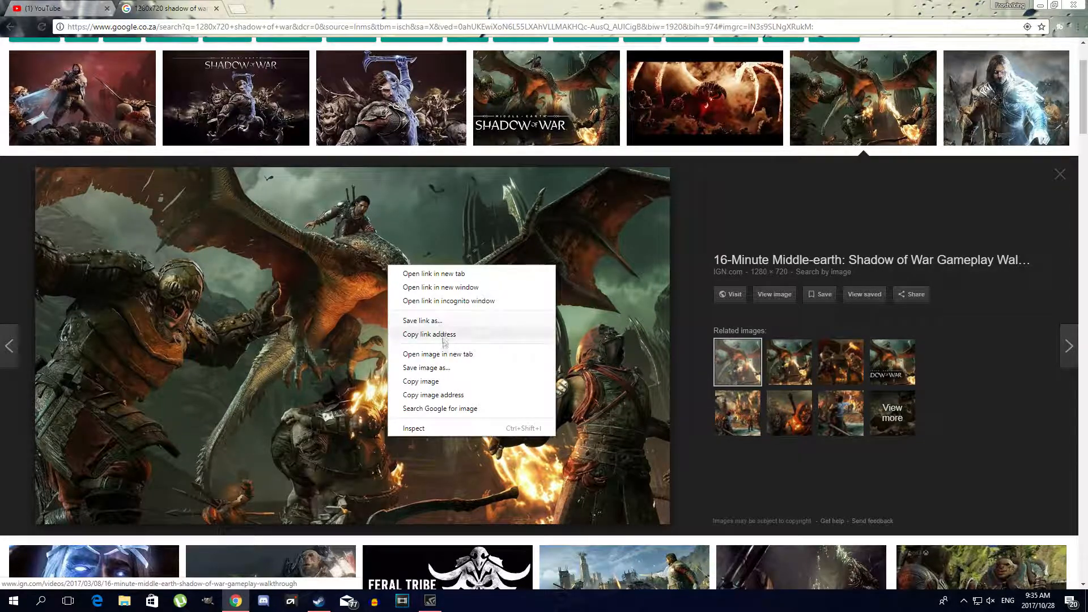
pyautogui.click(450, 372)
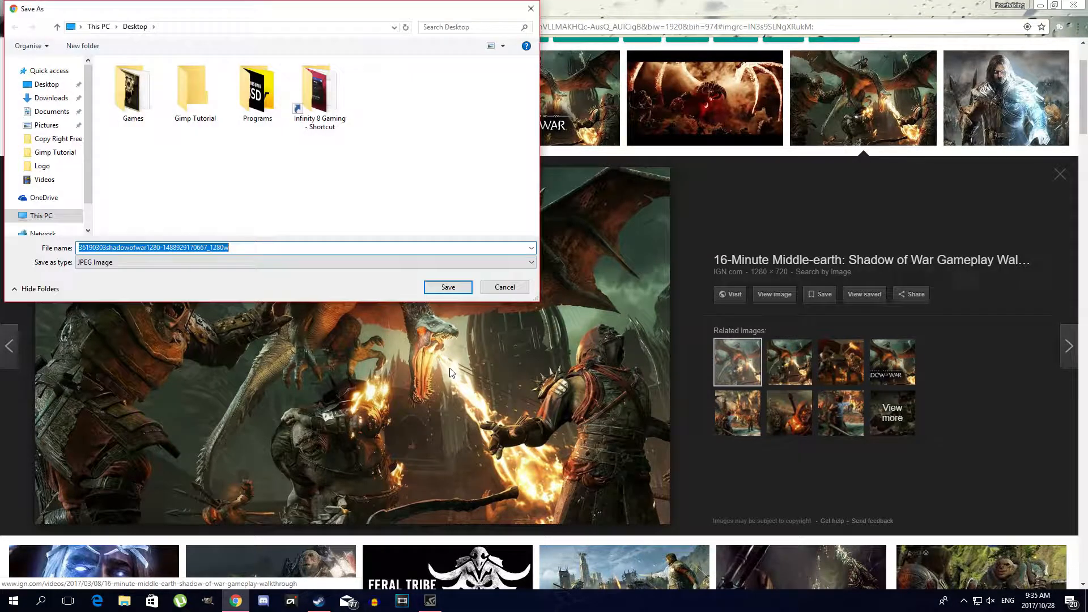
pyautogui.doubleClick(189, 102)
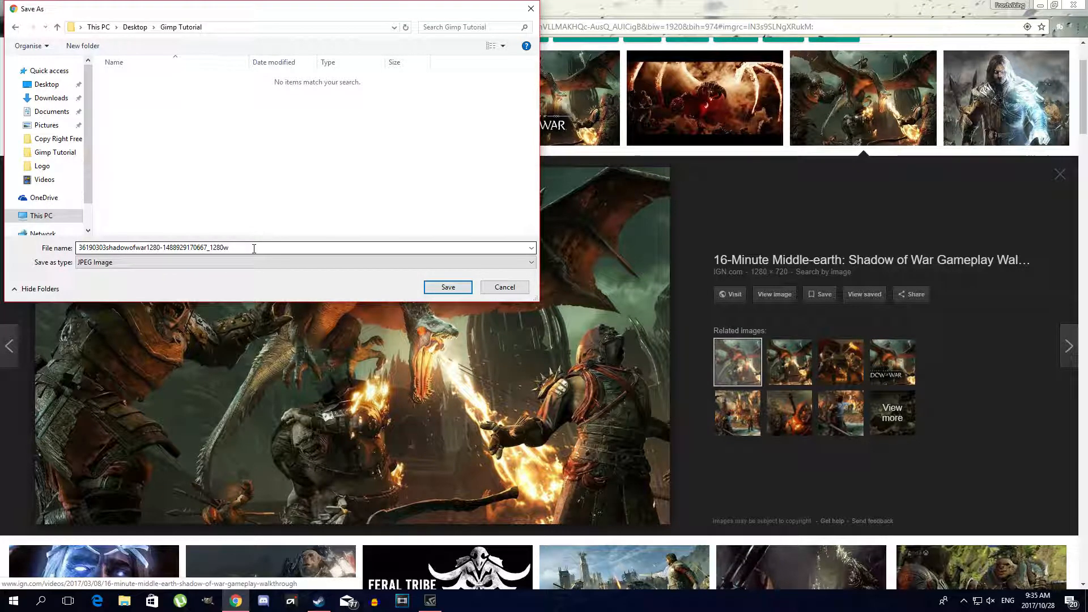
pyautogui.moveTo(254, 248); pyautogui.dragTo(58, 253)
pyautogui.write('Background')
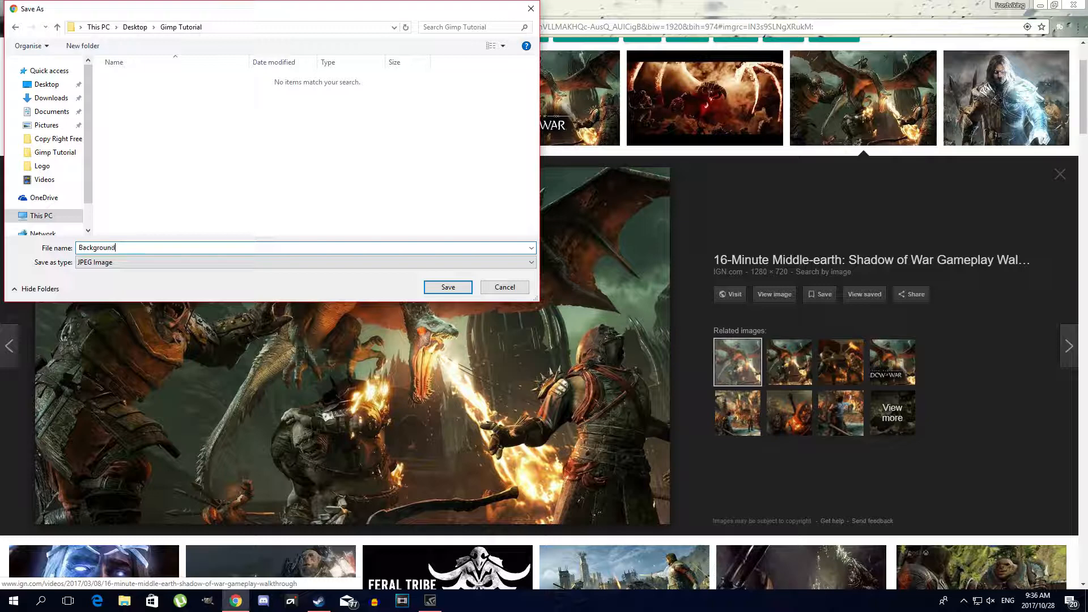
pyautogui.click(448, 287)
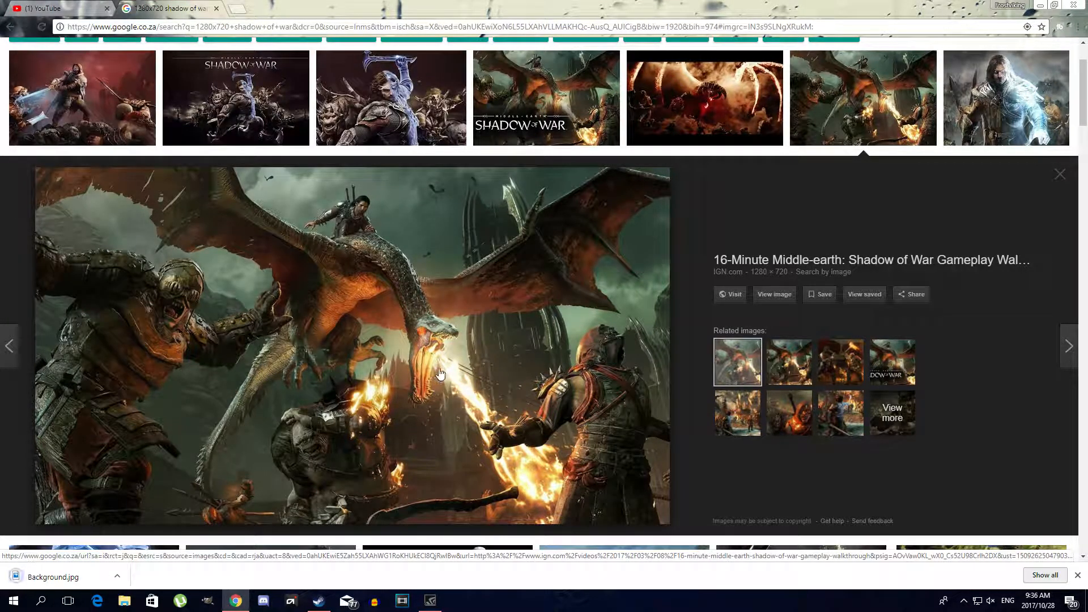
# - Change the image search to "shadow of war png" and run it
pyautogui.scroll(2, 442, 372)
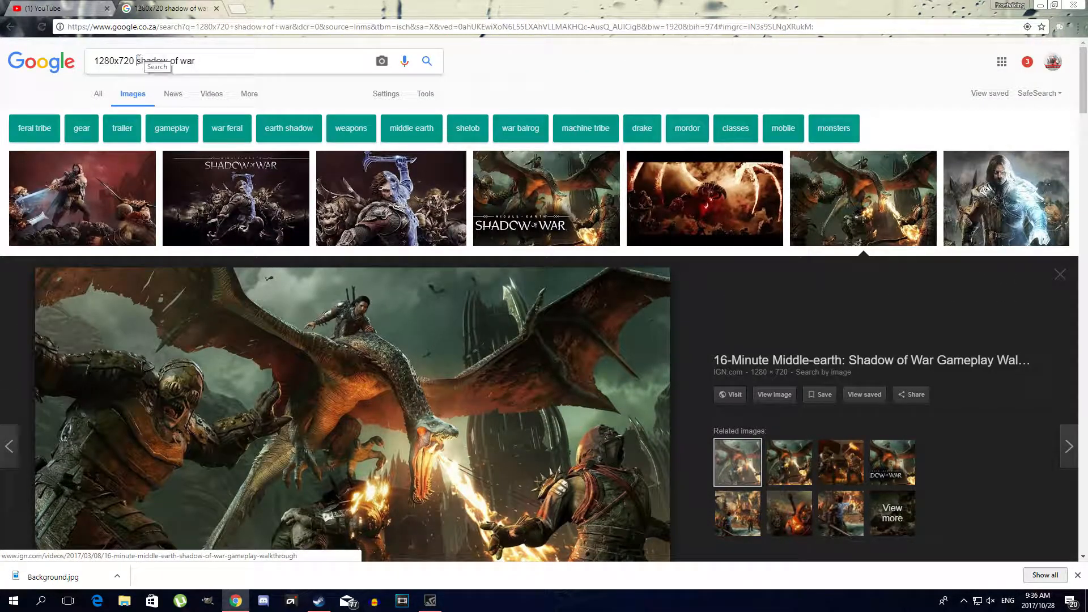
pyautogui.moveTo(138, 59); pyautogui.dragTo(66, 68)
pyautogui.press('BackSpace')
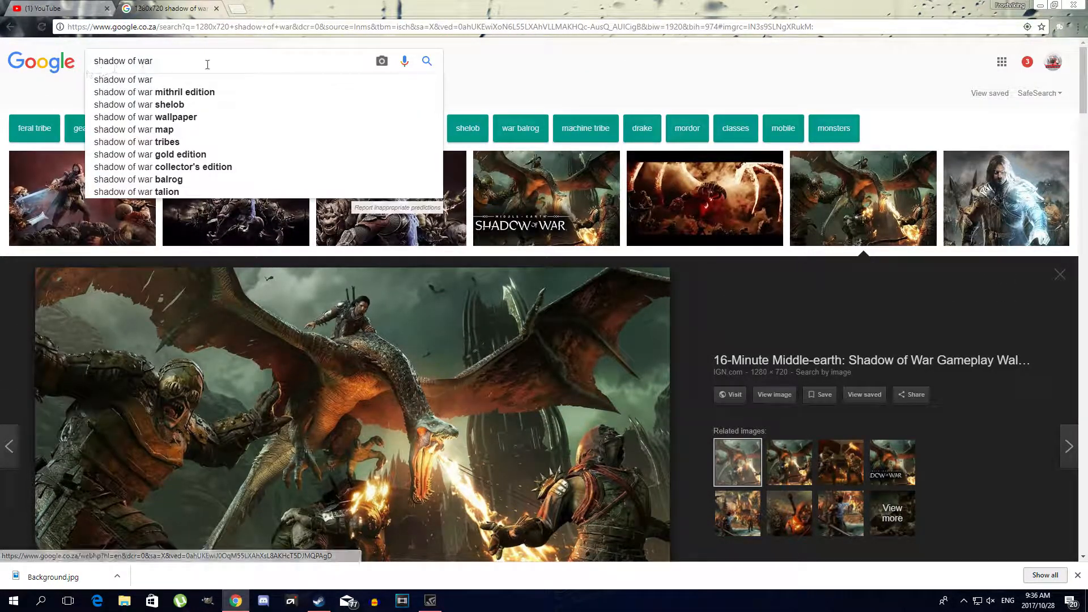
pyautogui.write('png')
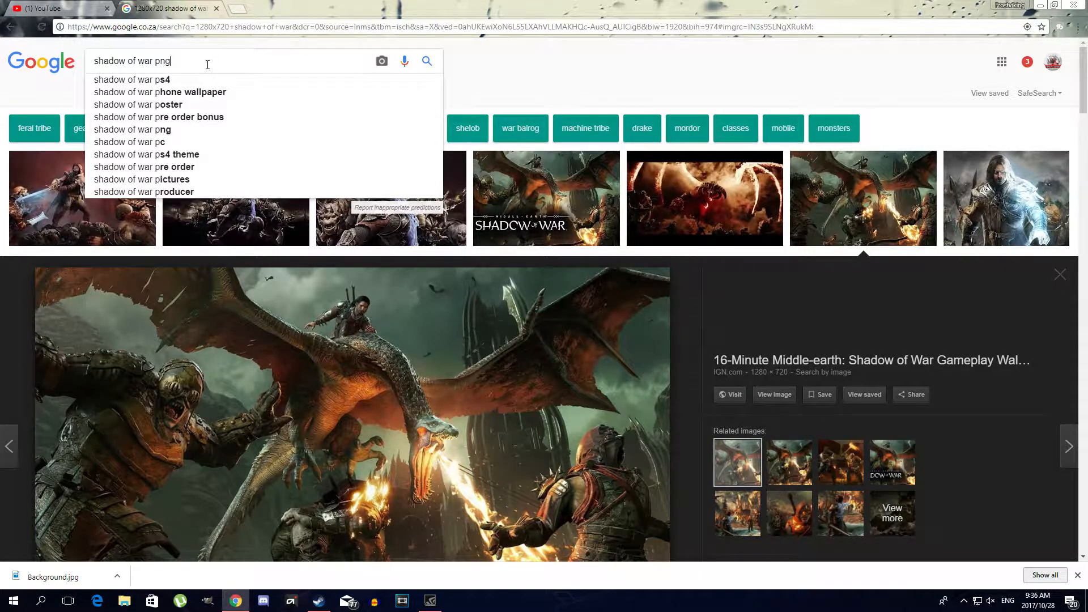
pyautogui.press('Return')
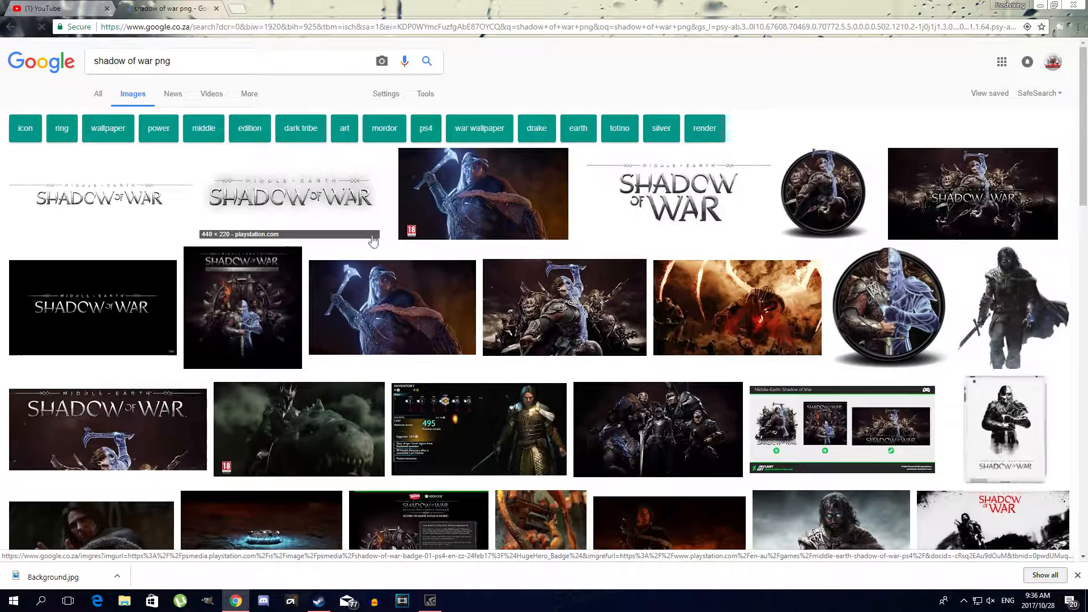
# - Save the transparent 440x220 PlayStation Shadow of War logo as a PNG named "logo png" in the Gimp Tutorial folder
pyautogui.scroll(-5, 623, 224)
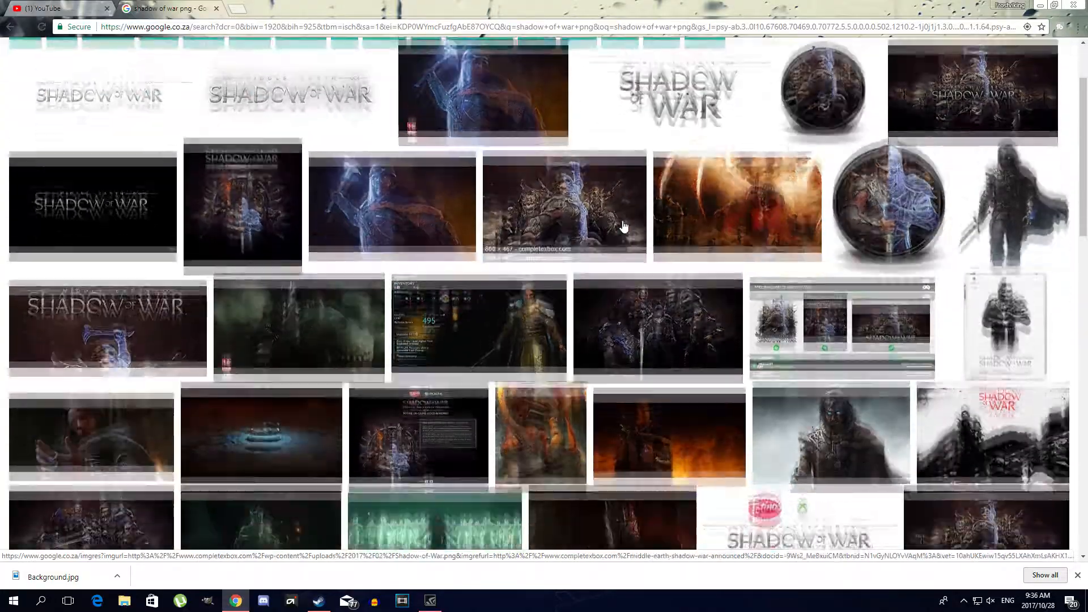
pyautogui.scroll(-4, 621, 229)
pyautogui.scroll(9, 621, 228)
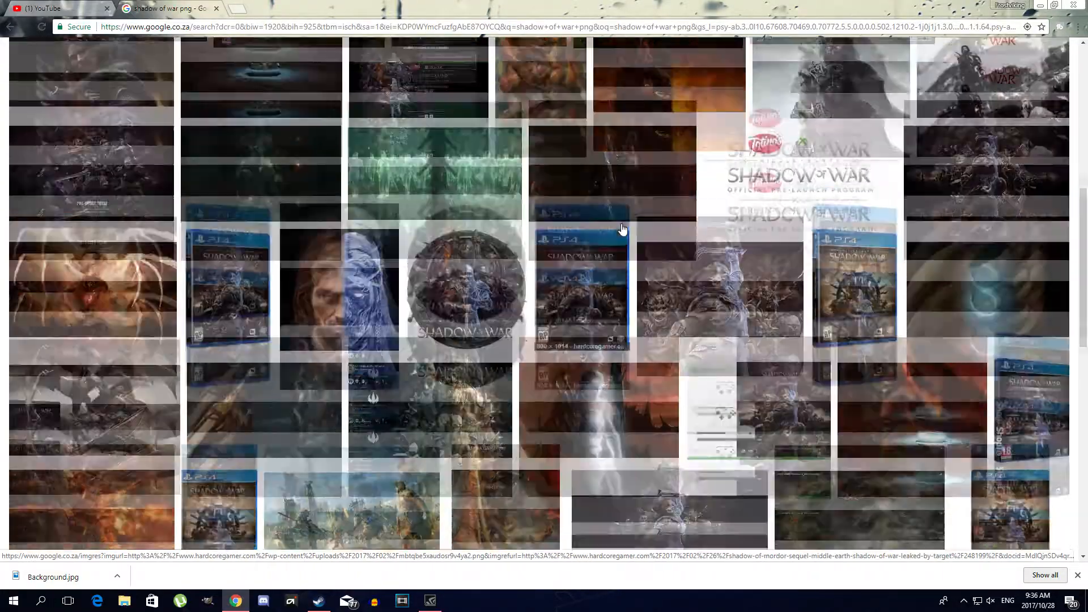
pyautogui.click(351, 206)
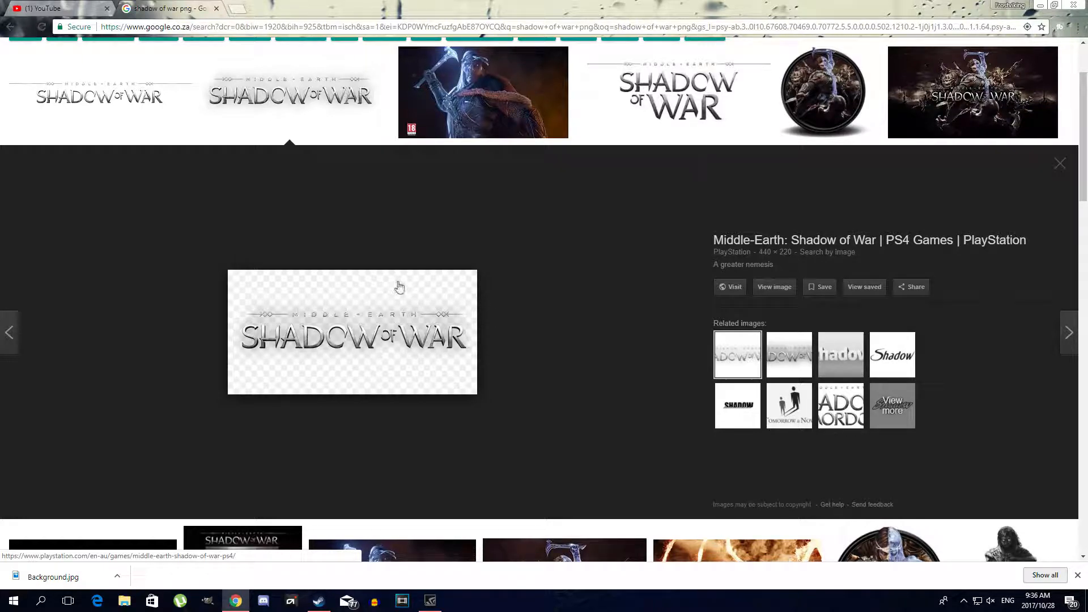
pyautogui.rightClick(366, 341)
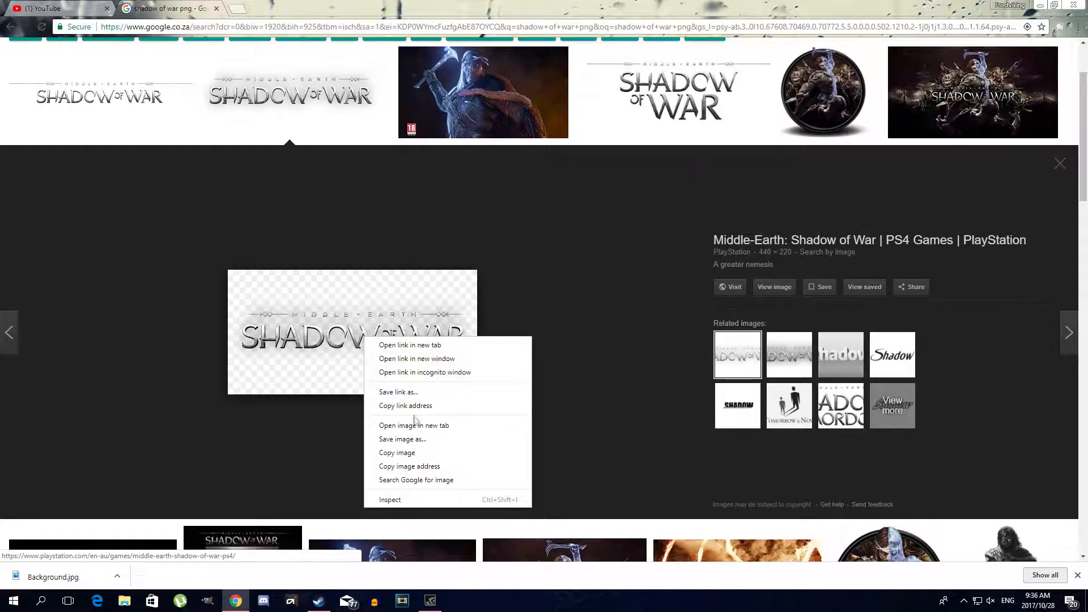
pyautogui.click(403, 439)
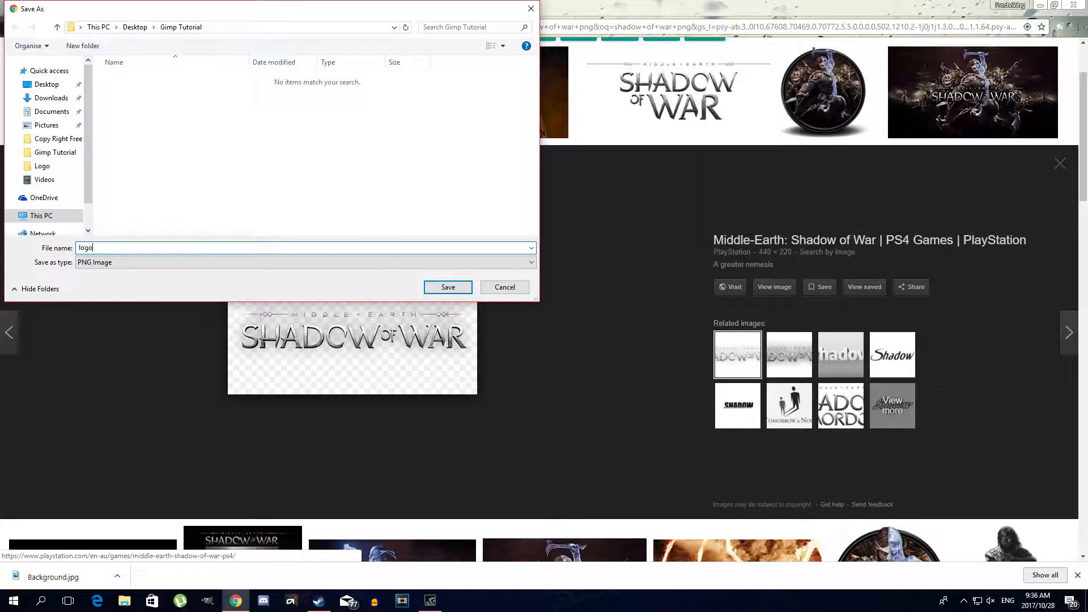
pyautogui.press('Return')
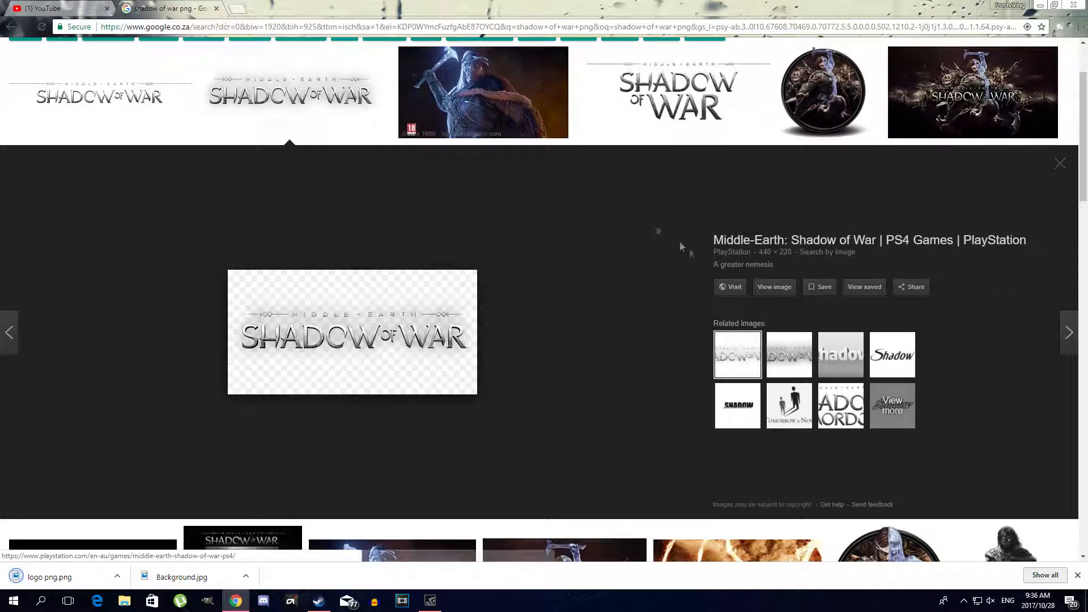
# - Replace the image search with "red banner png" and run it
pyautogui.scroll(2, 651, 236)
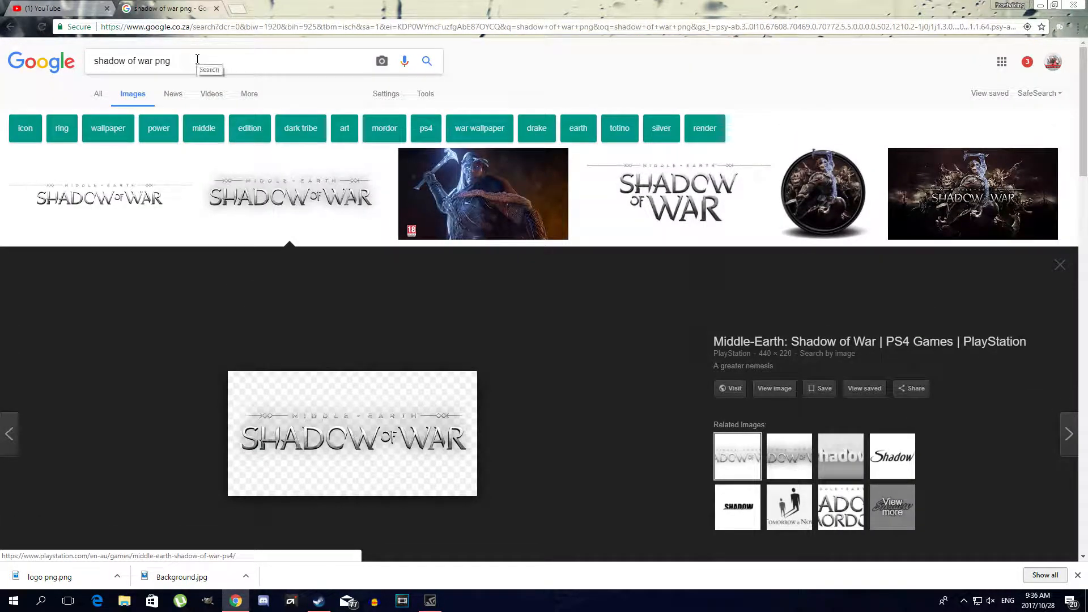
pyautogui.moveTo(197, 59); pyautogui.dragTo(74, 63)
pyautogui.write('re')
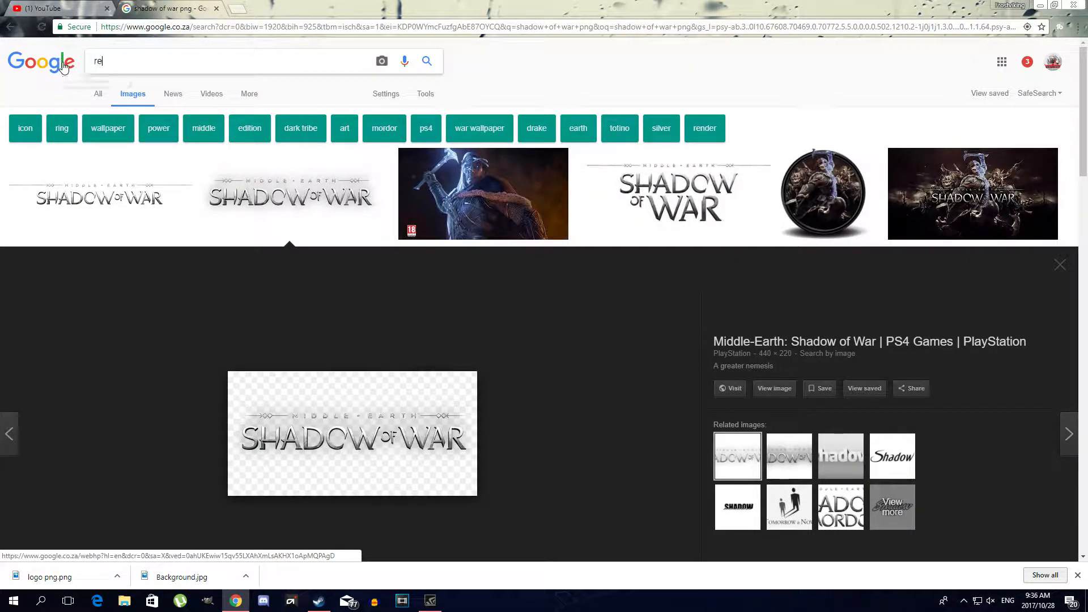
pyautogui.write('d banner png')
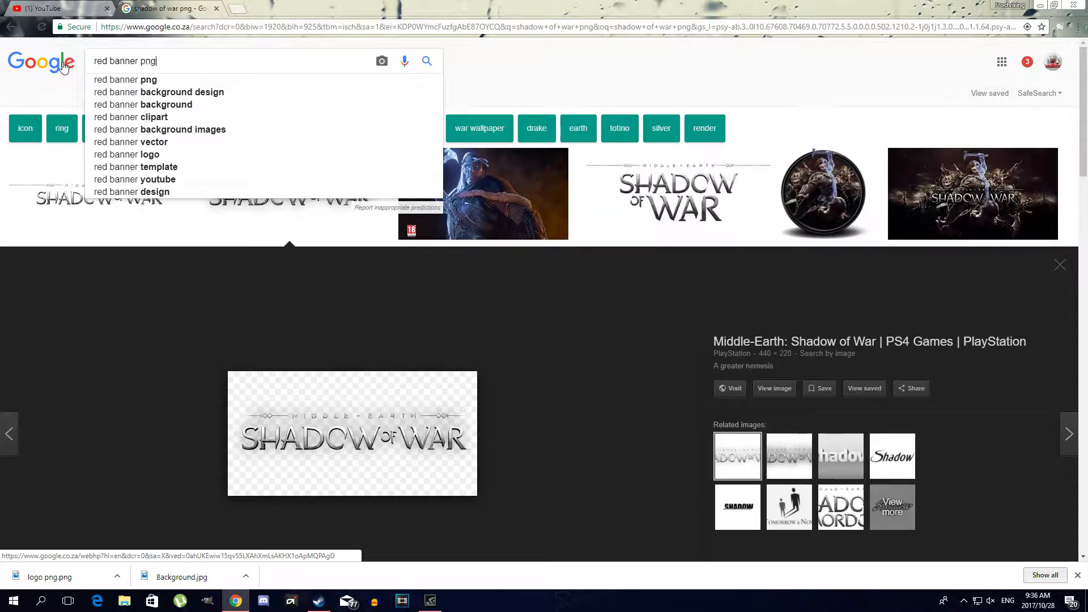
pyautogui.press('Return')
# - Browse the red banner results and open the 900x200 Simple Gradient Banner - RED image from DeviantArt
pyautogui.scroll(-5, 480, 295)
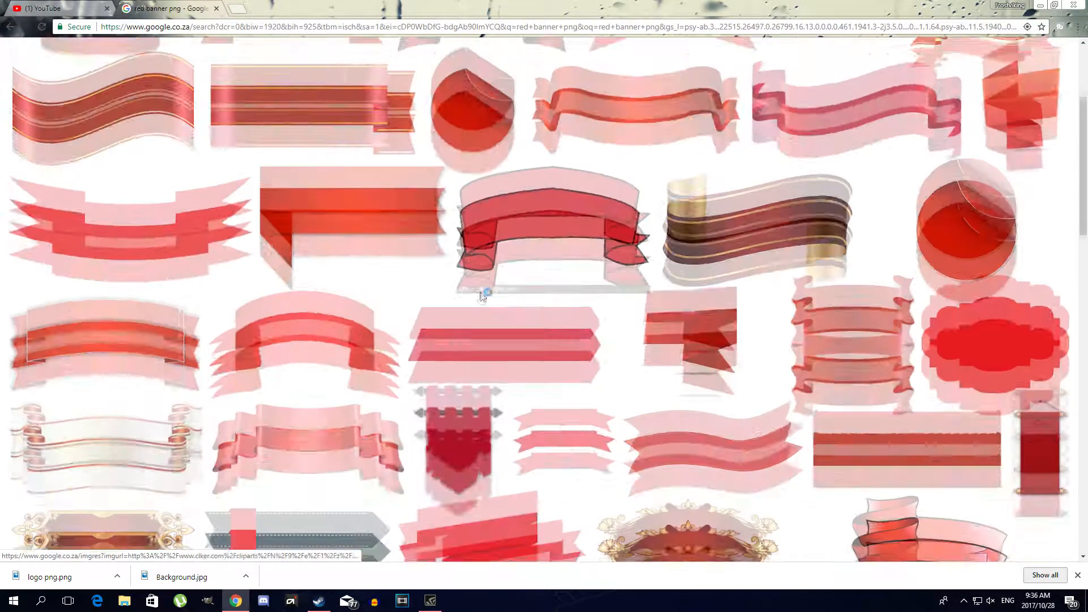
pyautogui.scroll(-4, 480, 294)
pyautogui.scroll(-8, 479, 297)
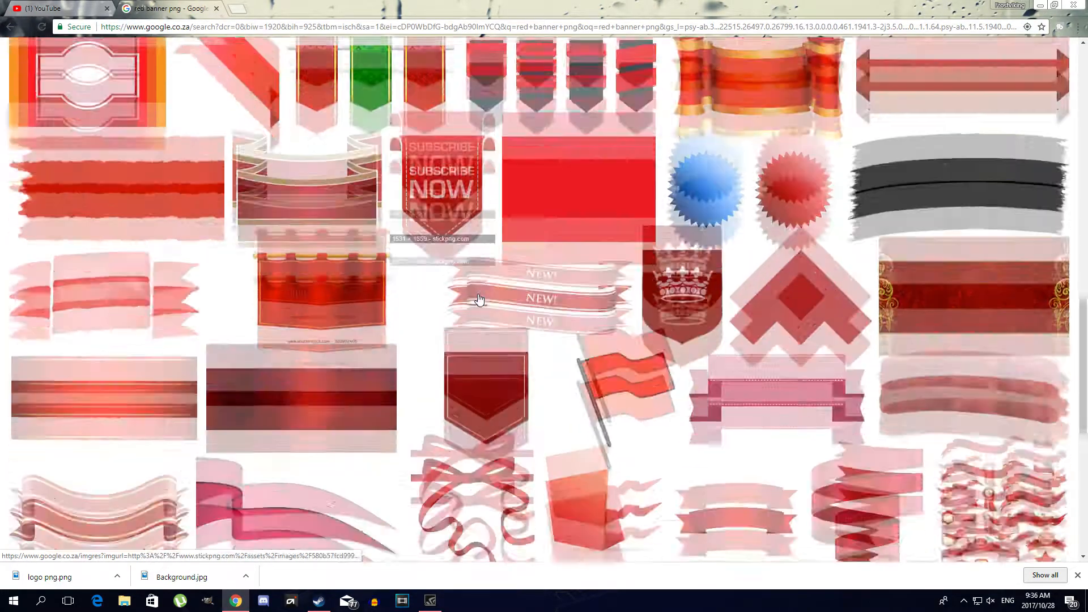
pyautogui.scroll(-3, 479, 299)
pyautogui.click(323, 305)
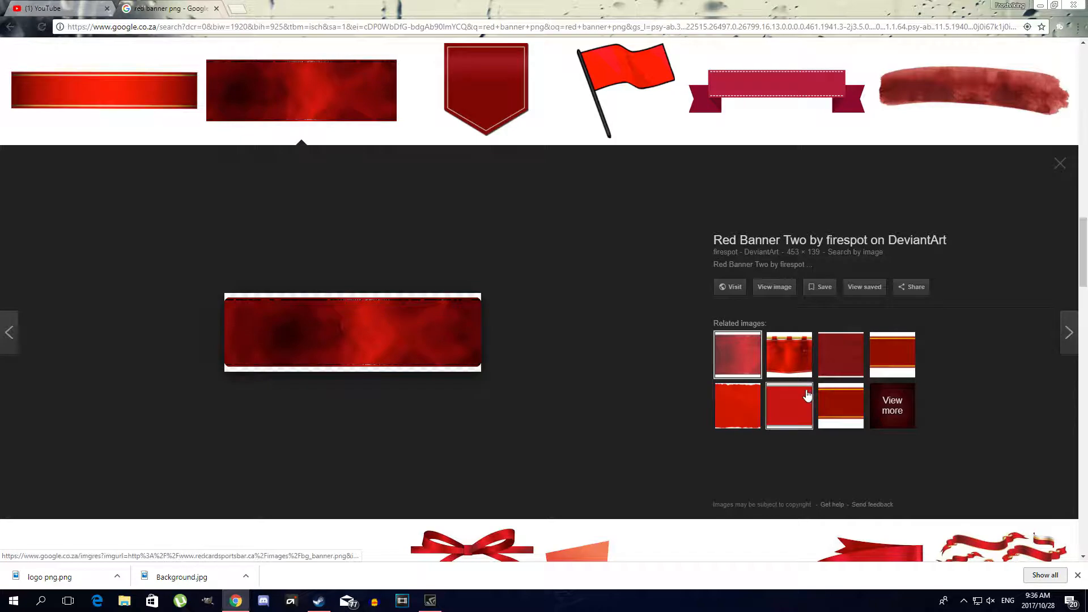
pyautogui.scroll(-10, 759, 316)
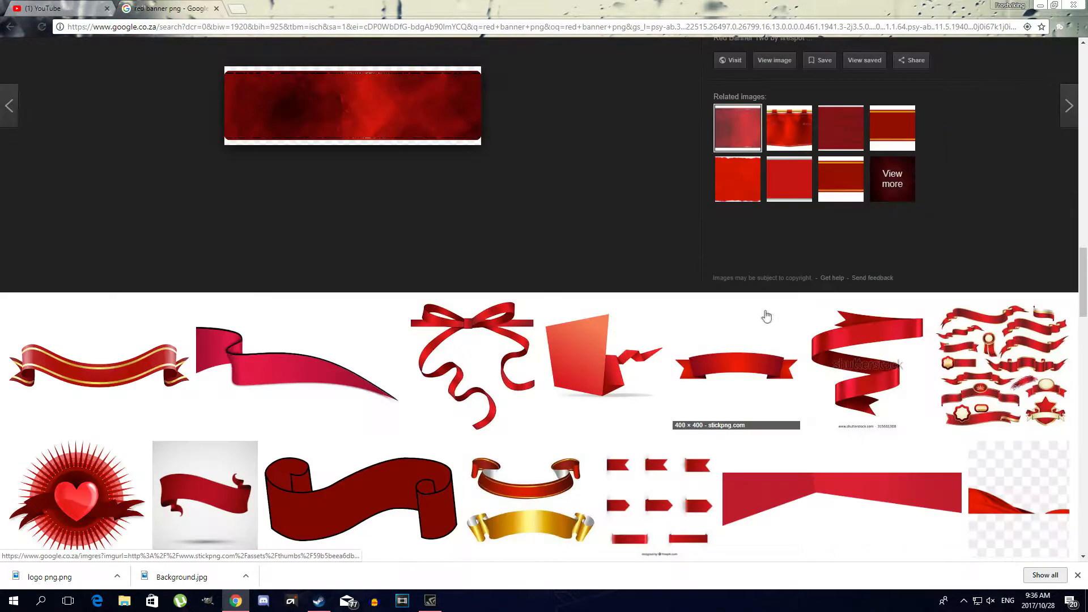
pyautogui.scroll(-7, 753, 315)
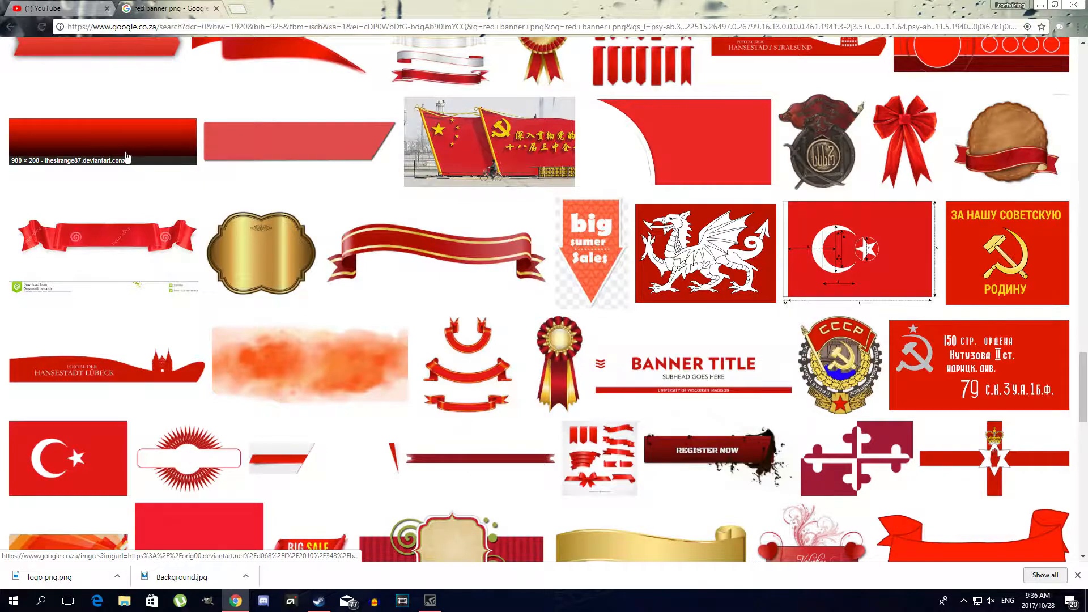
pyautogui.click(127, 157)
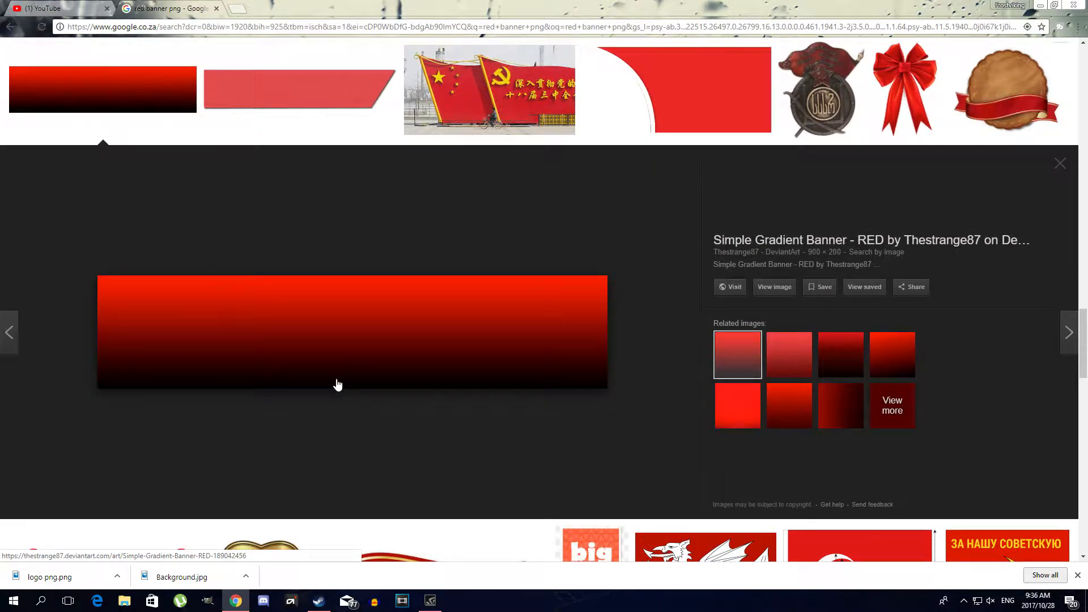
# - Preview the related red gradient images and return to the 900x200 Simple Gradient Banner
pyautogui.click(850, 360)
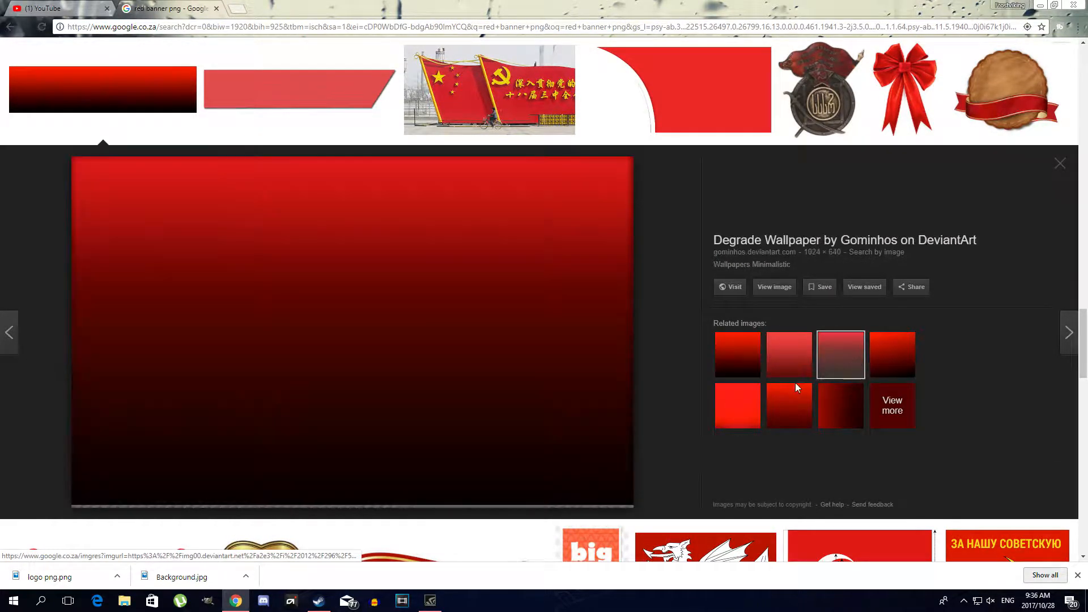
pyautogui.click(895, 363)
pyautogui.click(773, 363)
pyautogui.click(790, 394)
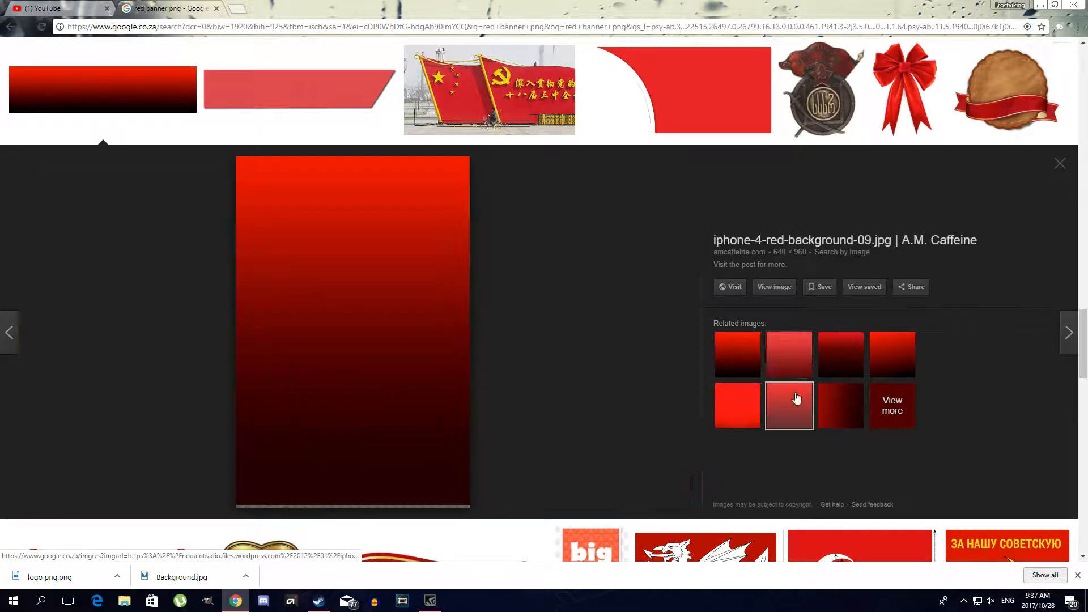
pyautogui.click(748, 367)
# - Save the 900x200 red gradient banner as a PNG named "red" in the Gimp Tutorial folder
pyautogui.rightClick(445, 343)
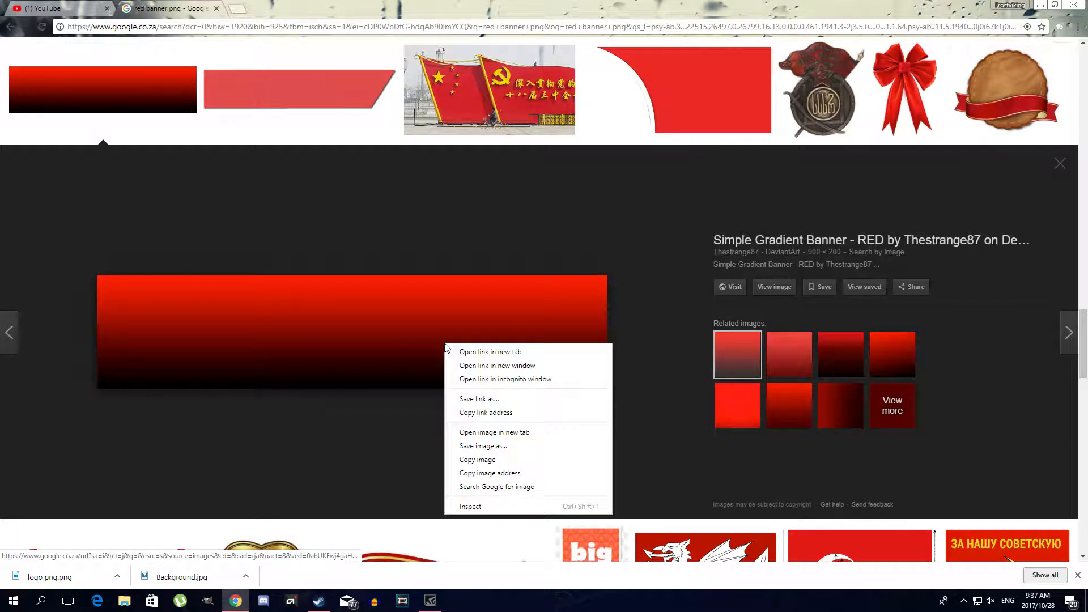
pyautogui.click(514, 451)
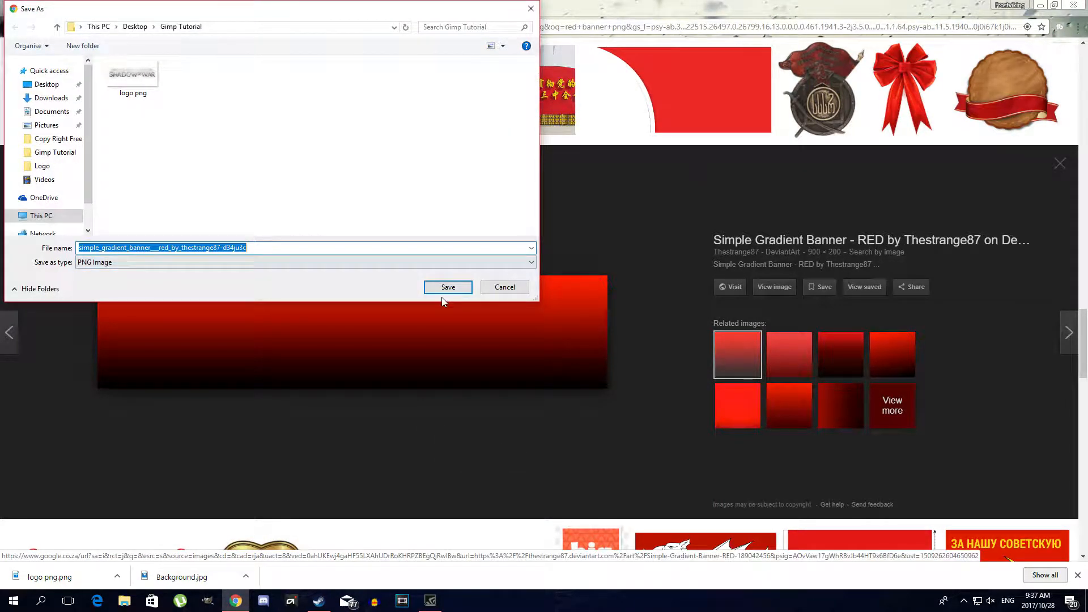
pyautogui.write('red')
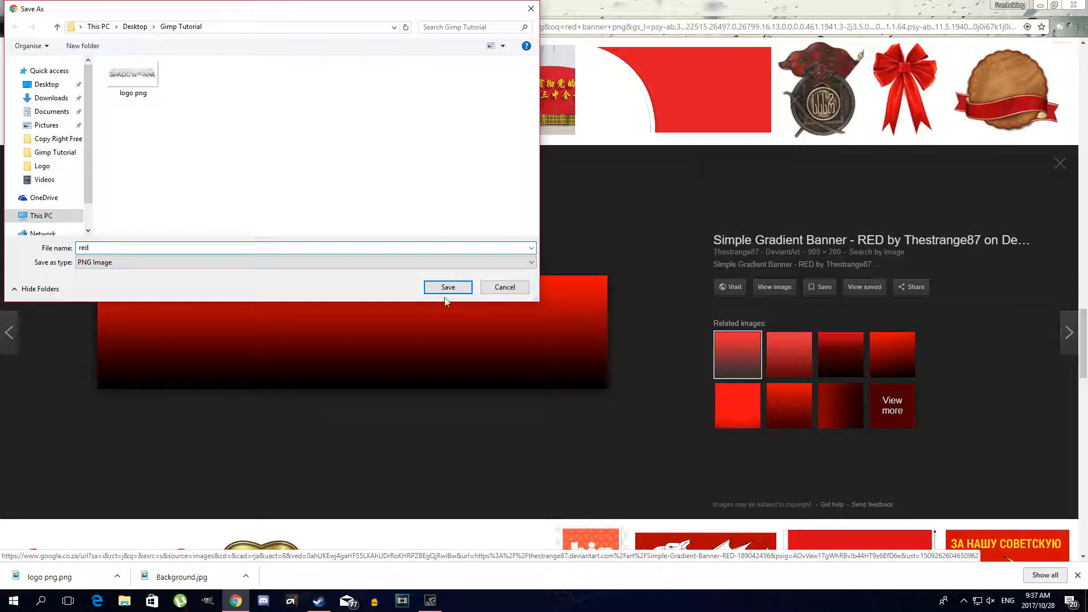
pyautogui.click(449, 287)
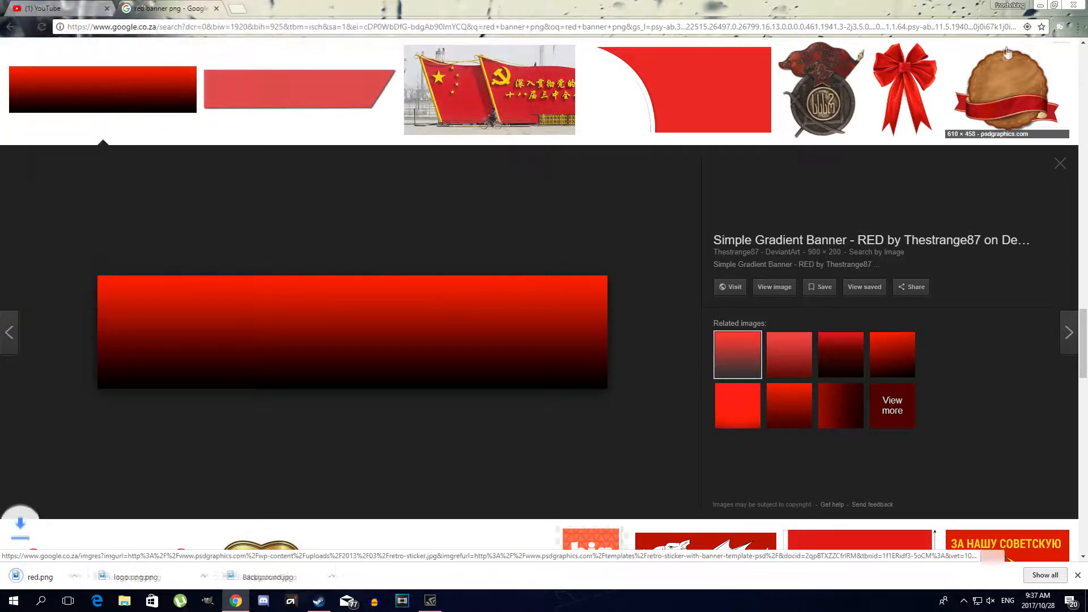
# - Minimize the browser and move the Gimp Tutorial folder to the upper middle of the desktop
pyautogui.click(1041, 5)
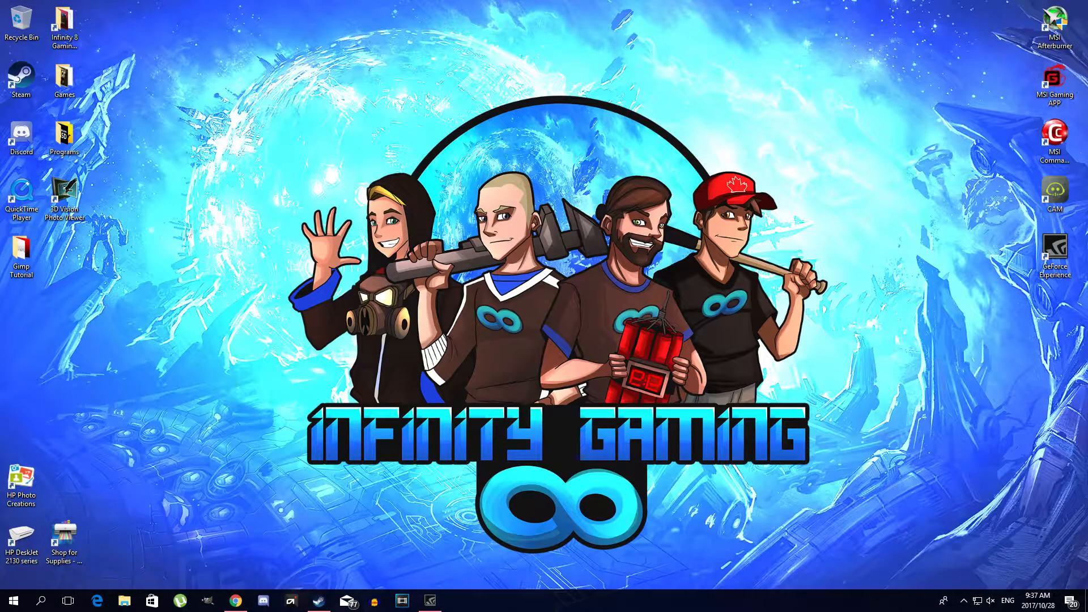
pyautogui.moveTo(232, 257); pyautogui.dragTo(583, 142)
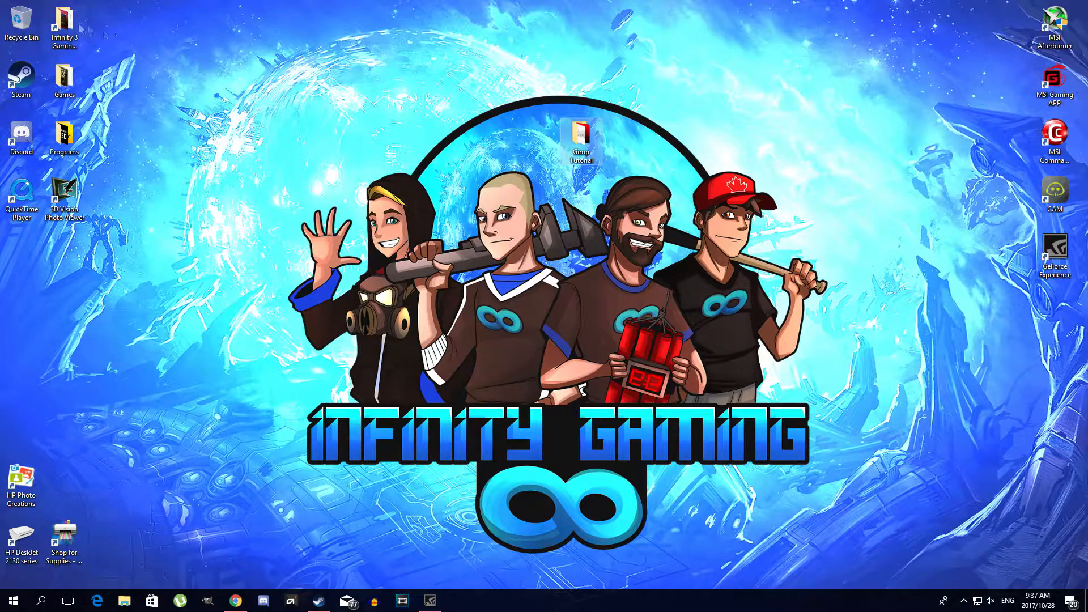
# - Copy the Infinity_Gaming_005(1) image from the Logo folder inside Infinity 8 Gaming into the Gimp Tutorial folder
pyautogui.doubleClick(61, 25)
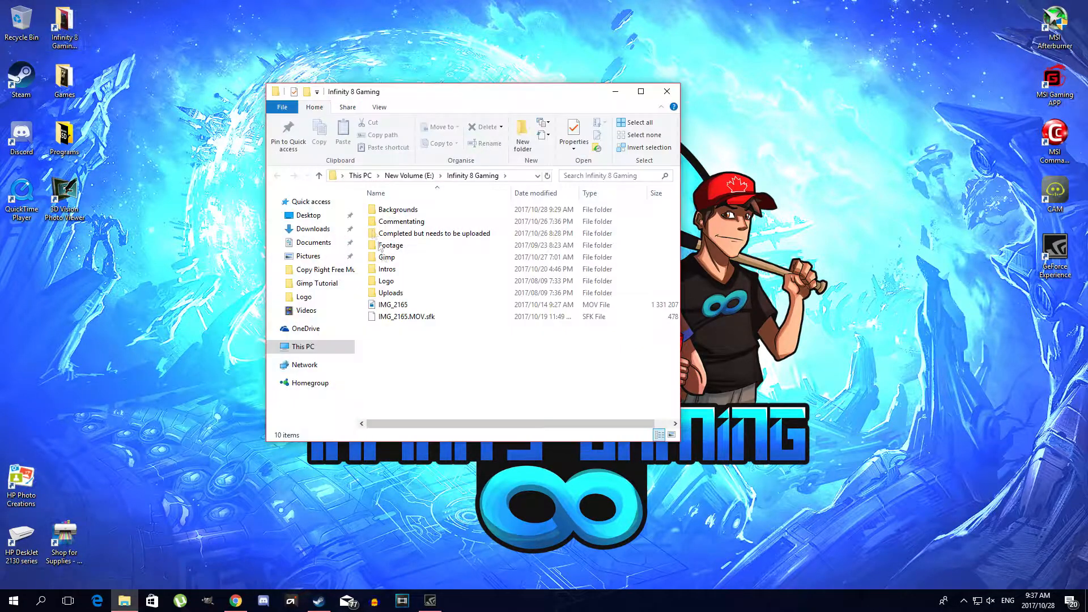
pyautogui.doubleClick(399, 293)
pyautogui.scroll(-4, 474, 255)
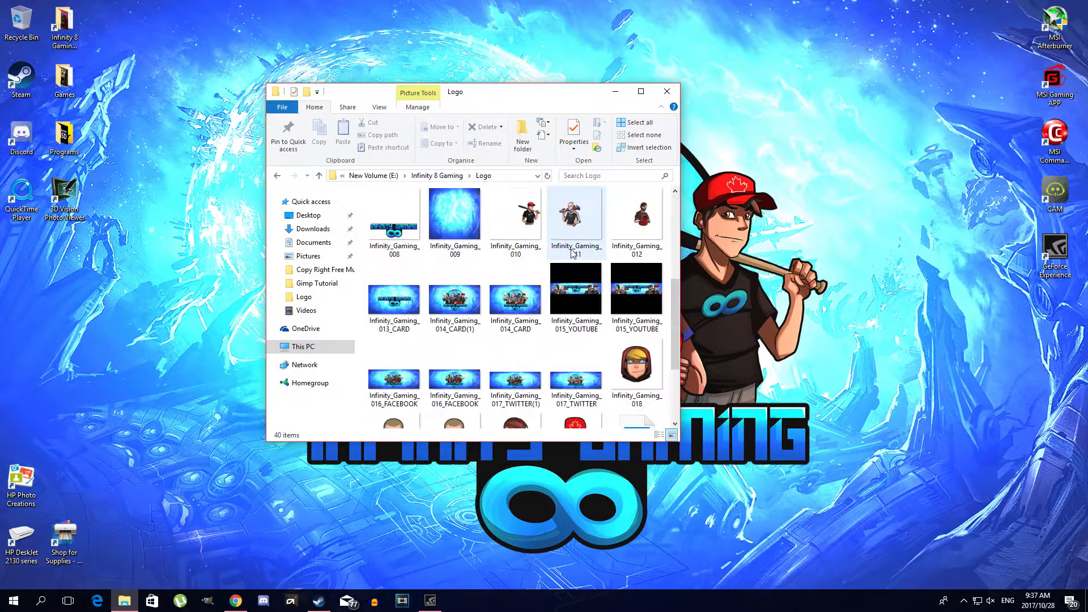
pyautogui.scroll(3, 573, 253)
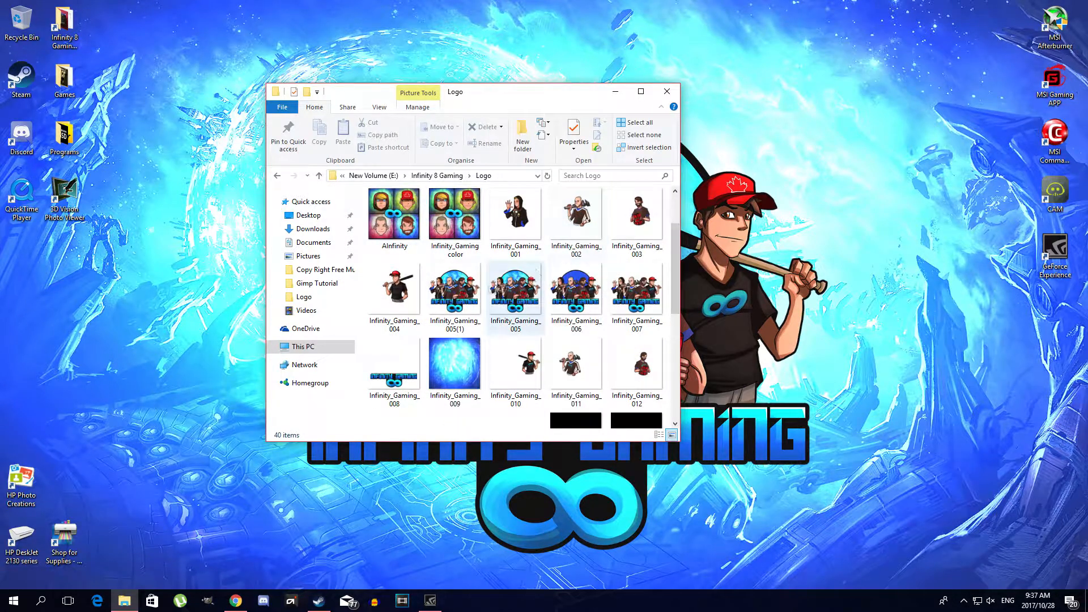
pyautogui.click(457, 292)
pyautogui.rightClick(456, 292)
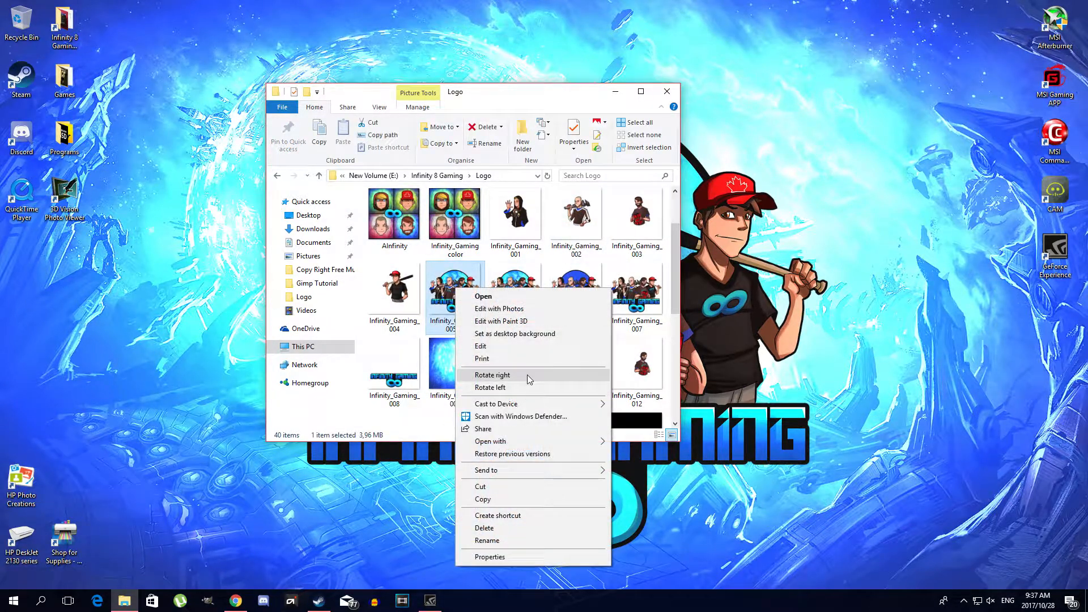
pyautogui.click(510, 498)
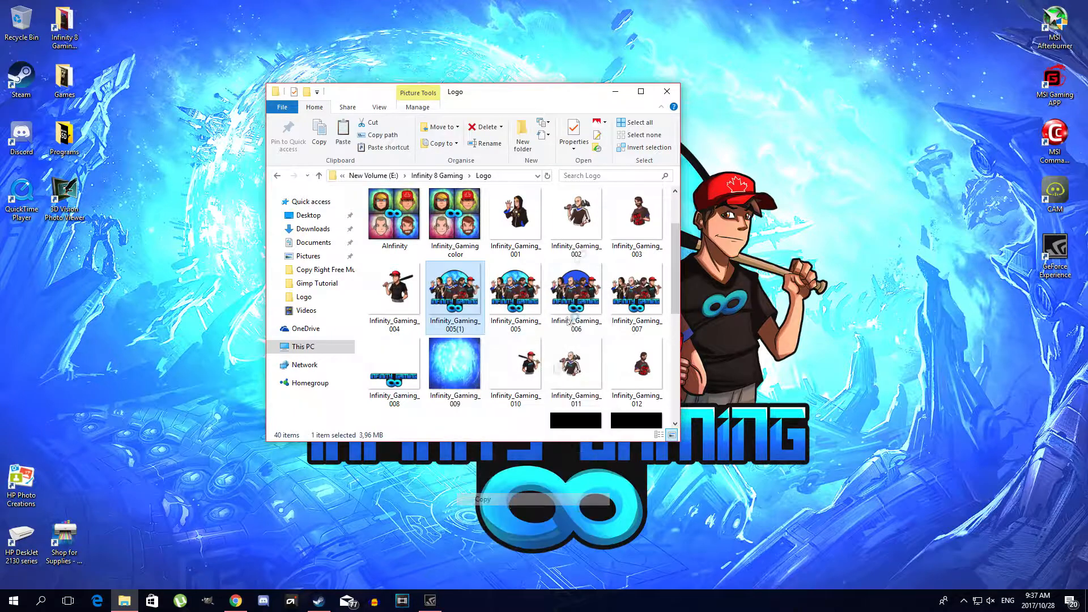
pyautogui.click(670, 91)
pyautogui.doubleClick(582, 139)
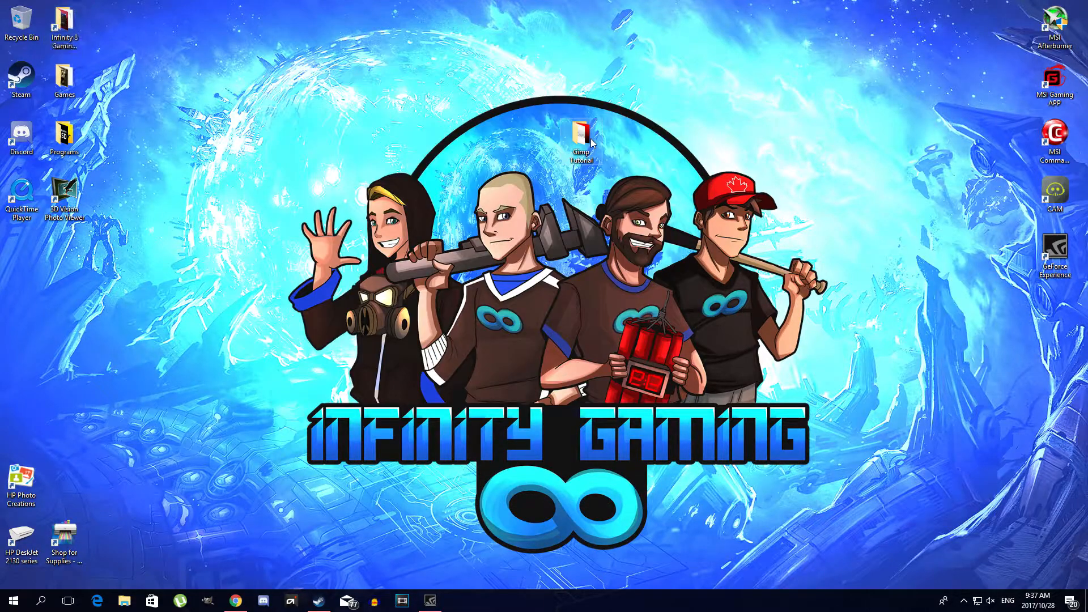
pyautogui.rightClick(479, 256)
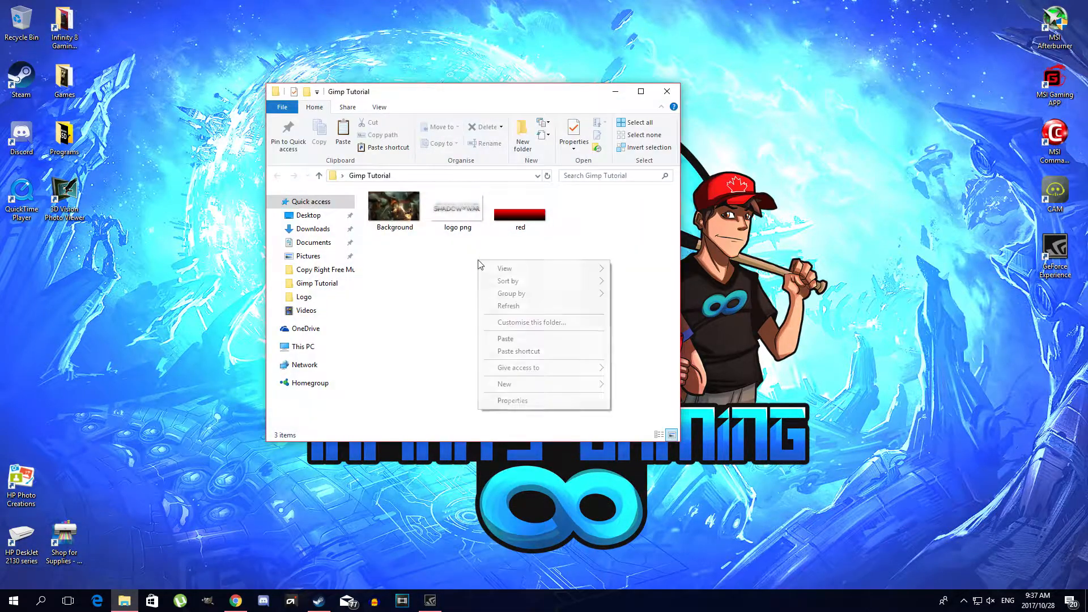
pyautogui.click(554, 340)
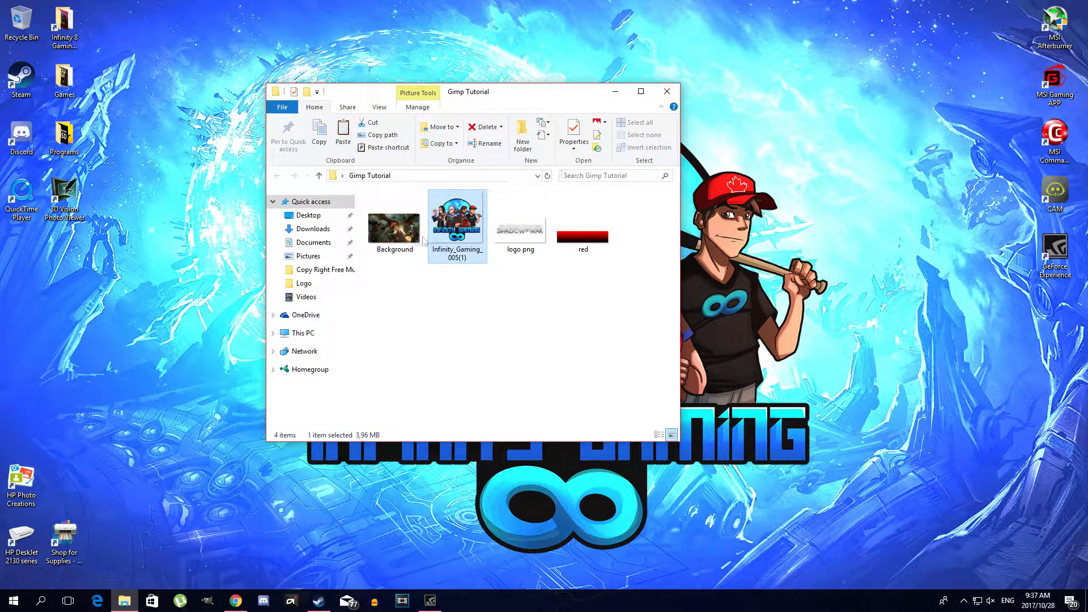
# - Open the Background and Infinity_Gaming_005(1) images from the Gimp Tutorial folder with GNU Image Manipulation Program
pyautogui.rightClick(399, 244)
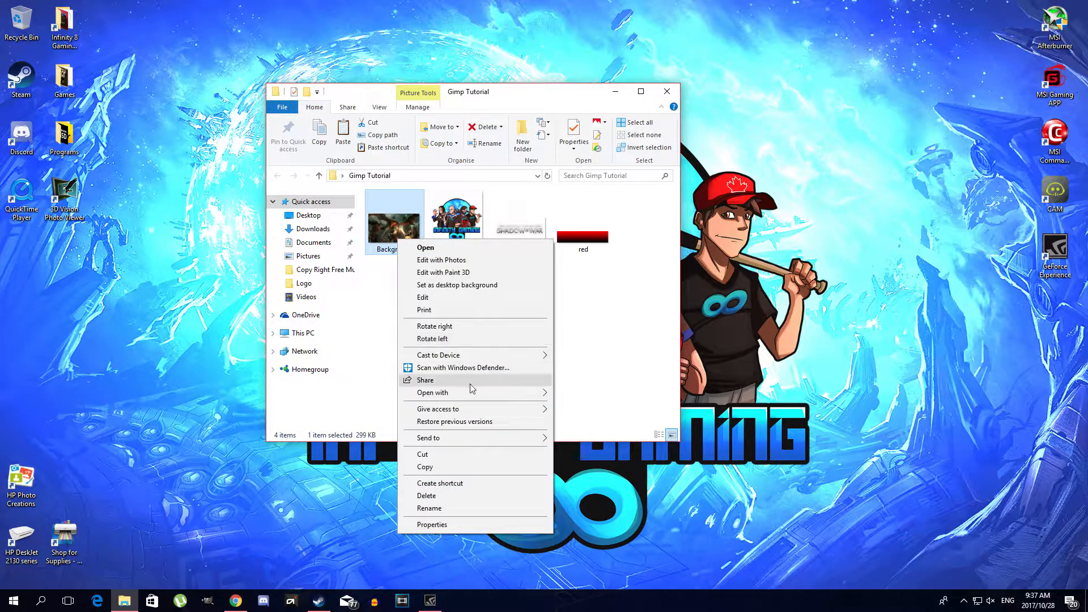
pyautogui.moveTo(481, 393)
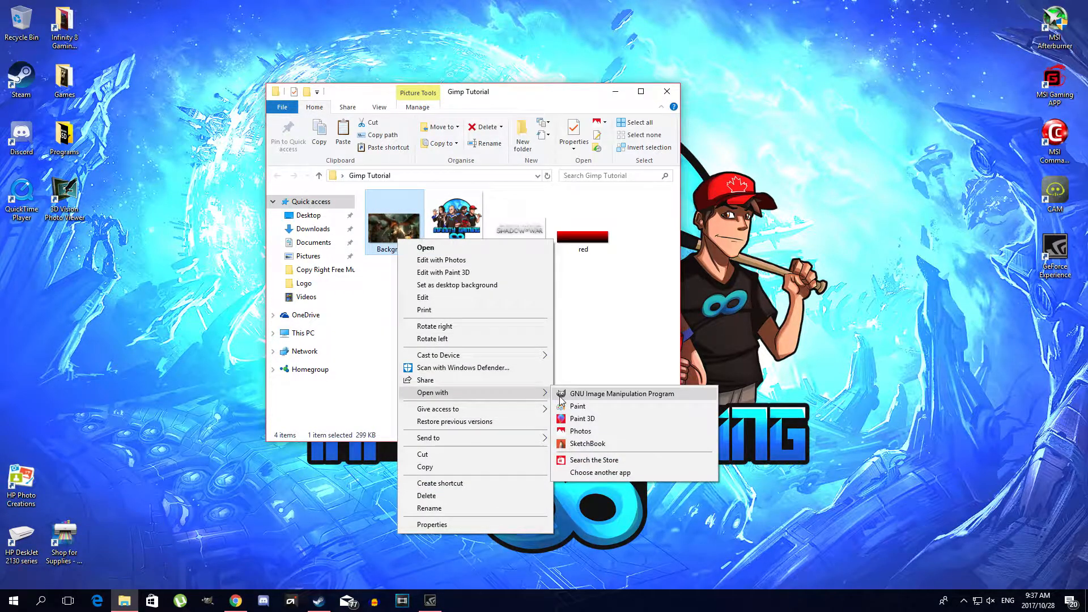
pyautogui.click(572, 395)
pyautogui.rightClick(466, 231)
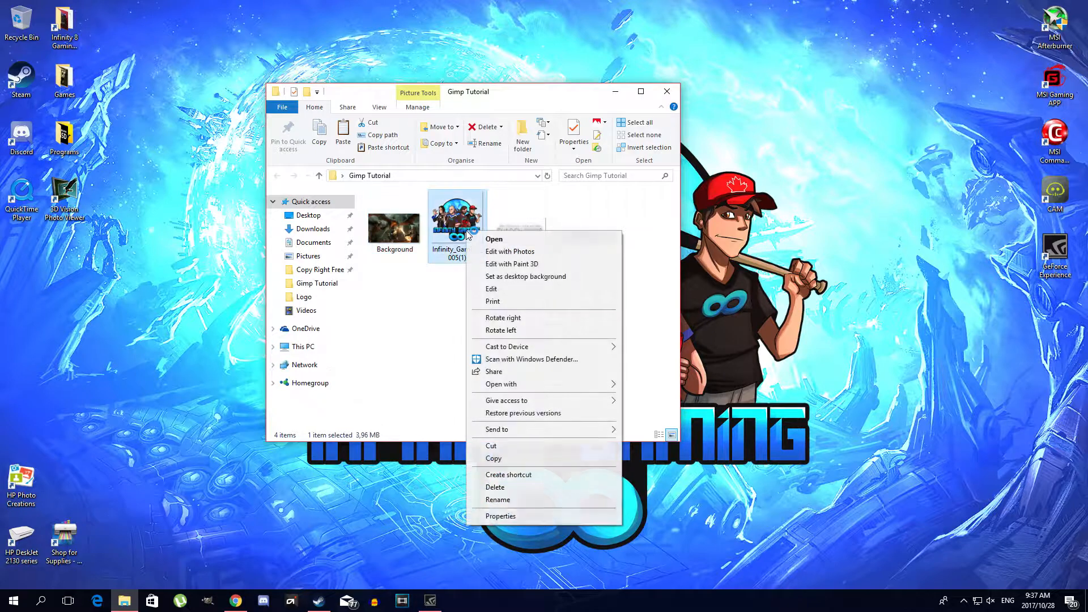
pyautogui.moveTo(601, 384)
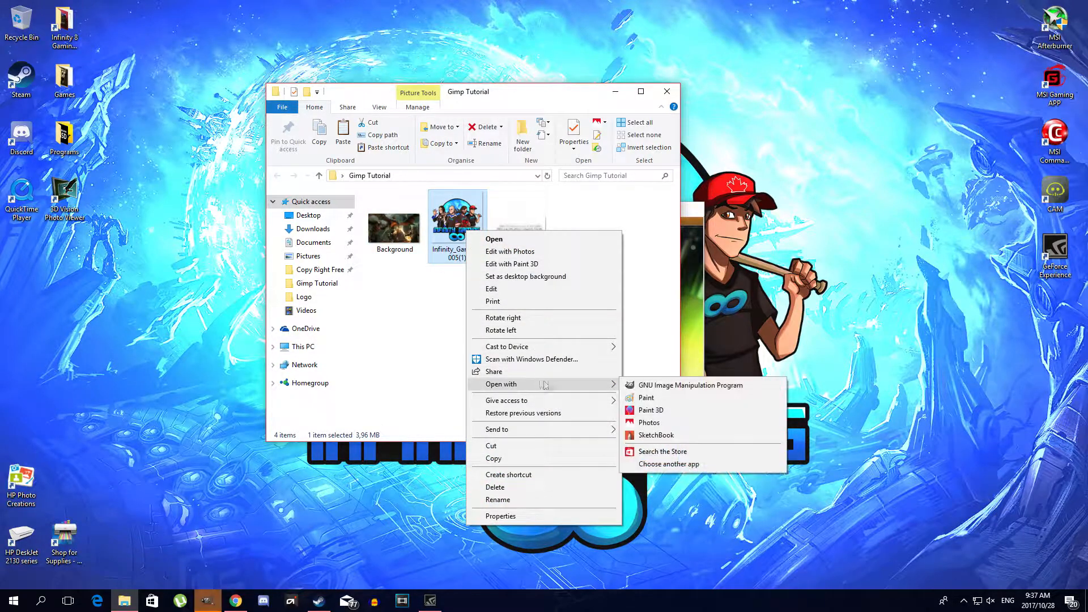
pyautogui.click(646, 391)
# - Open the "logo png" and "red" images with GNU Image Manipulation Program and close the Gimp Tutorial folder window
pyautogui.moveTo(589, 100); pyautogui.dragTo(339, 74)
pyautogui.rightClick(282, 220)
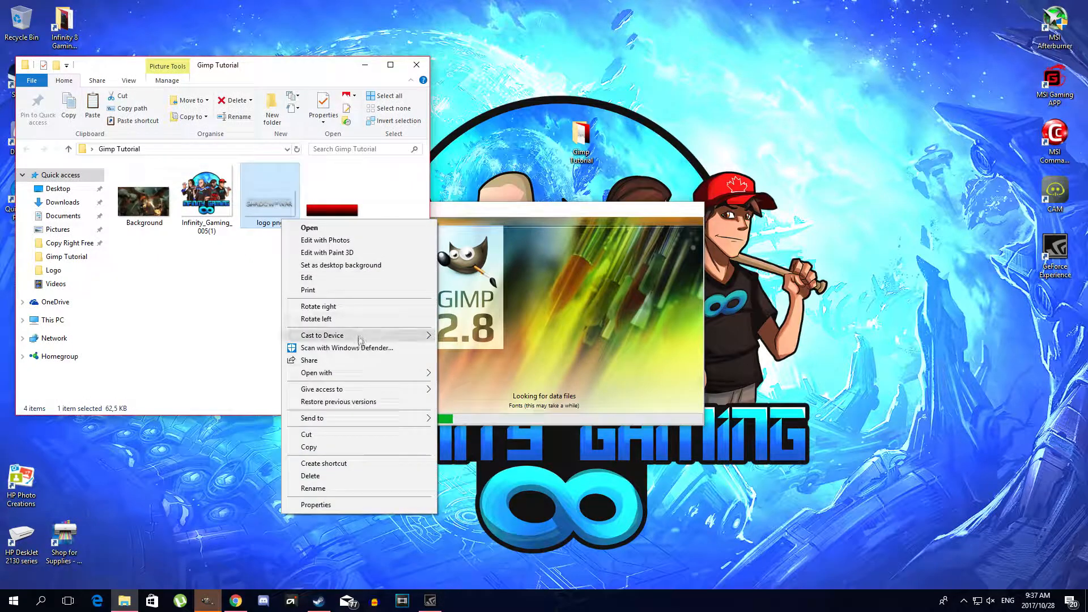
pyautogui.moveTo(365, 372)
pyautogui.click(448, 378)
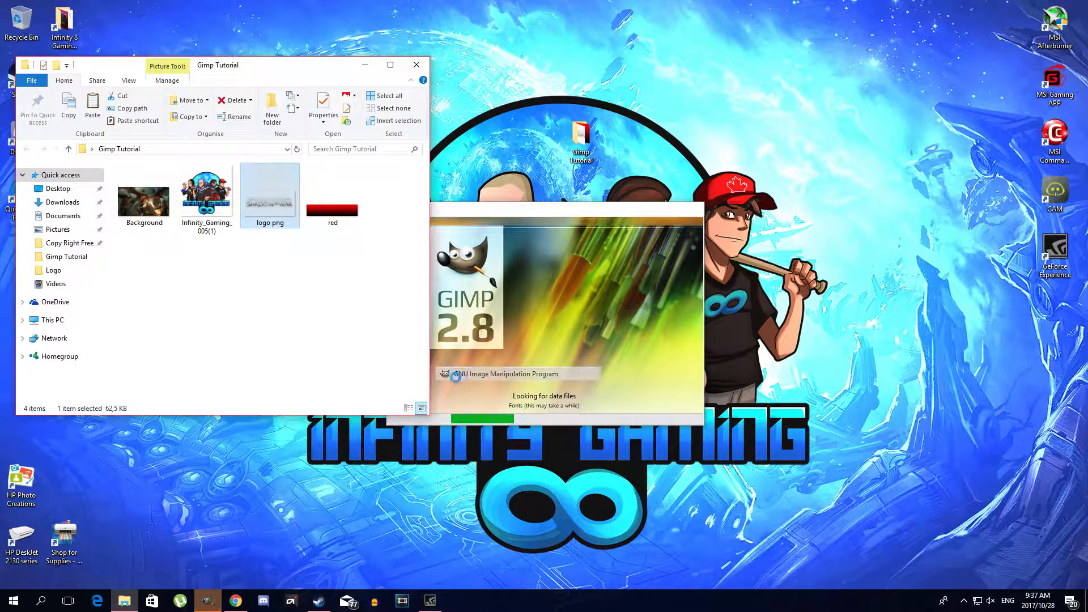
pyautogui.rightClick(346, 220)
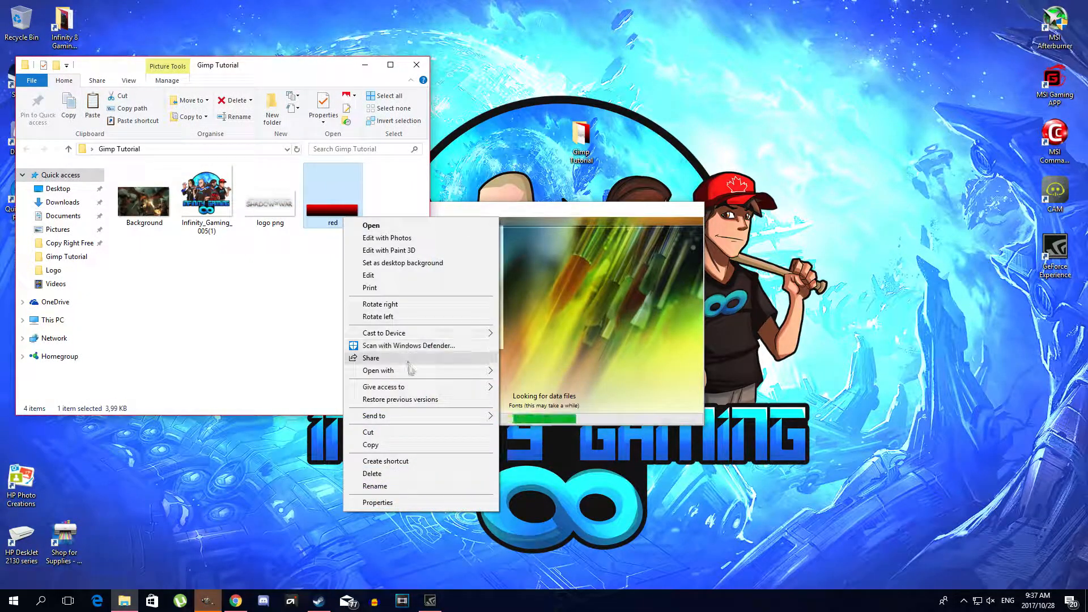
pyautogui.moveTo(410, 372)
pyautogui.click(538, 372)
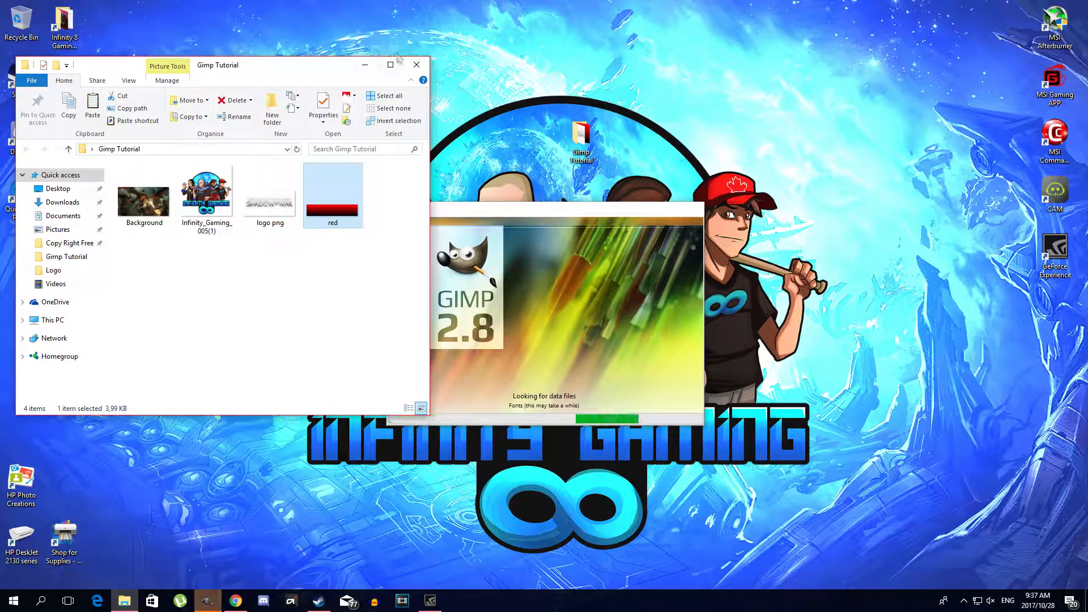
pyautogui.click(418, 67)
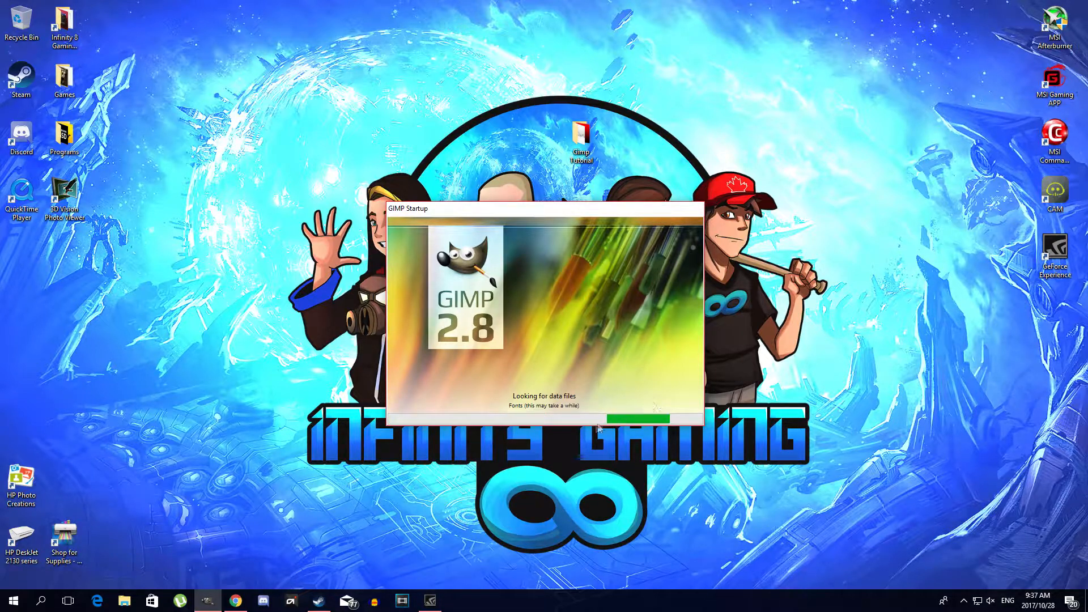
# - Switch to Chrome, search Google for "flaming text" and open the Flaming Text result in a new tab
pyautogui.click(235, 600)
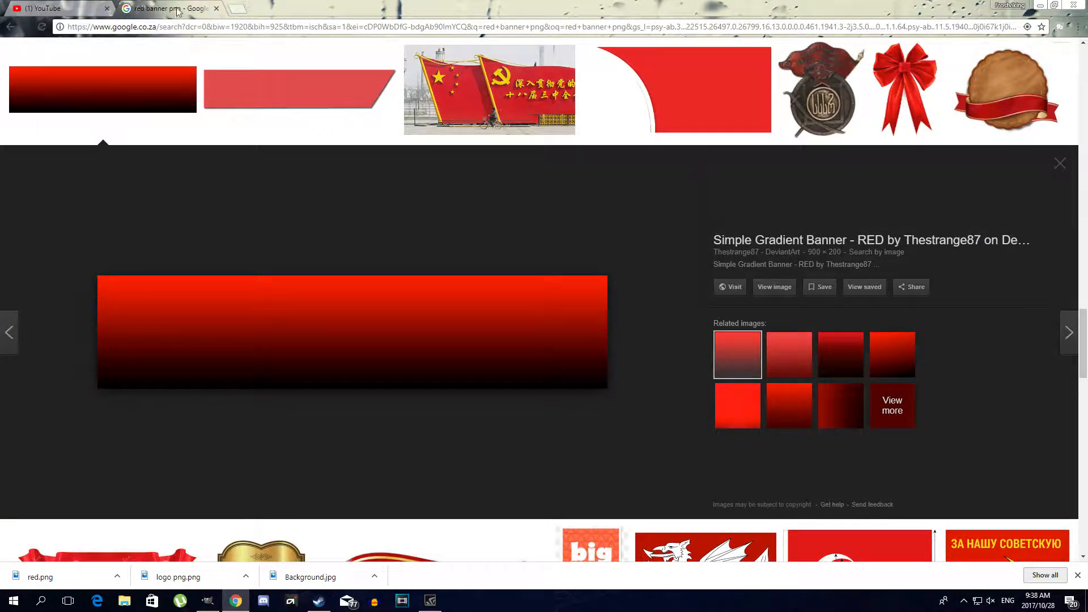
pyautogui.scroll(-20, 210, 79)
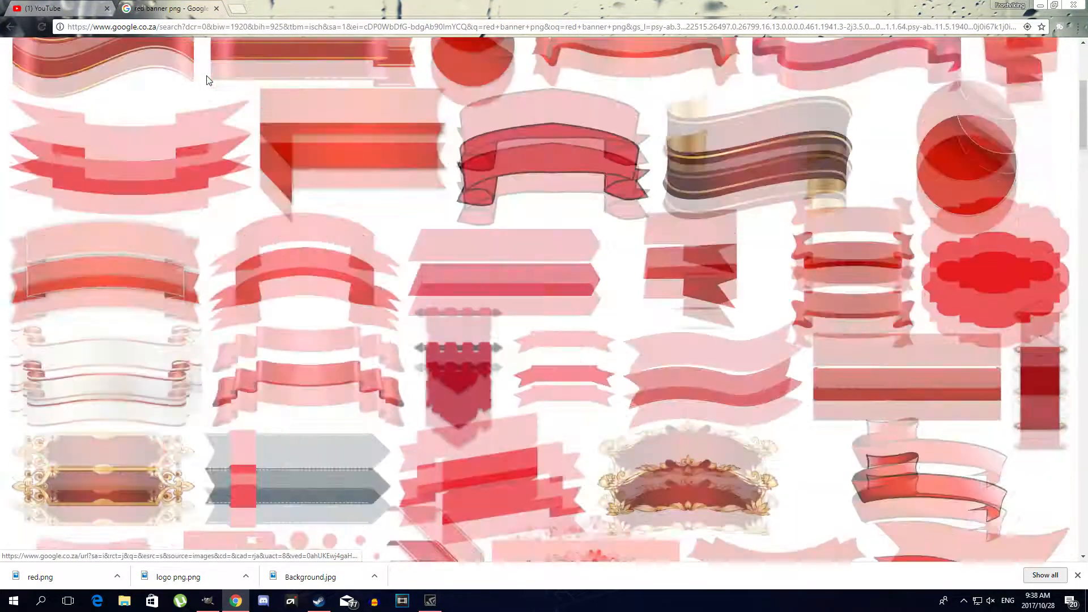
pyautogui.scroll(20, 204, 77)
pyautogui.click(99, 94)
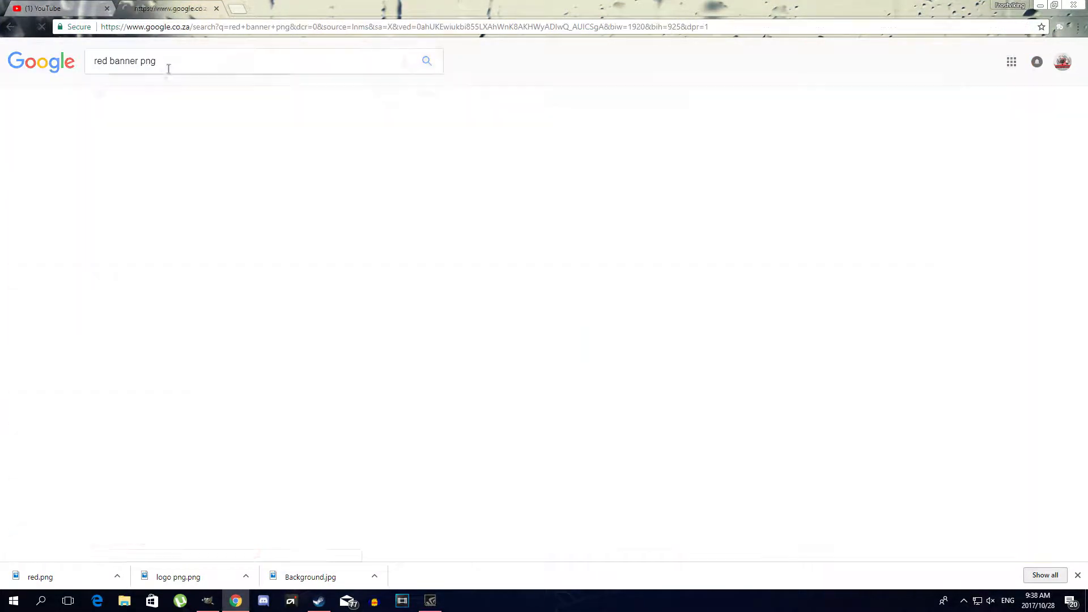
pyautogui.moveTo(168, 68); pyautogui.dragTo(79, 67)
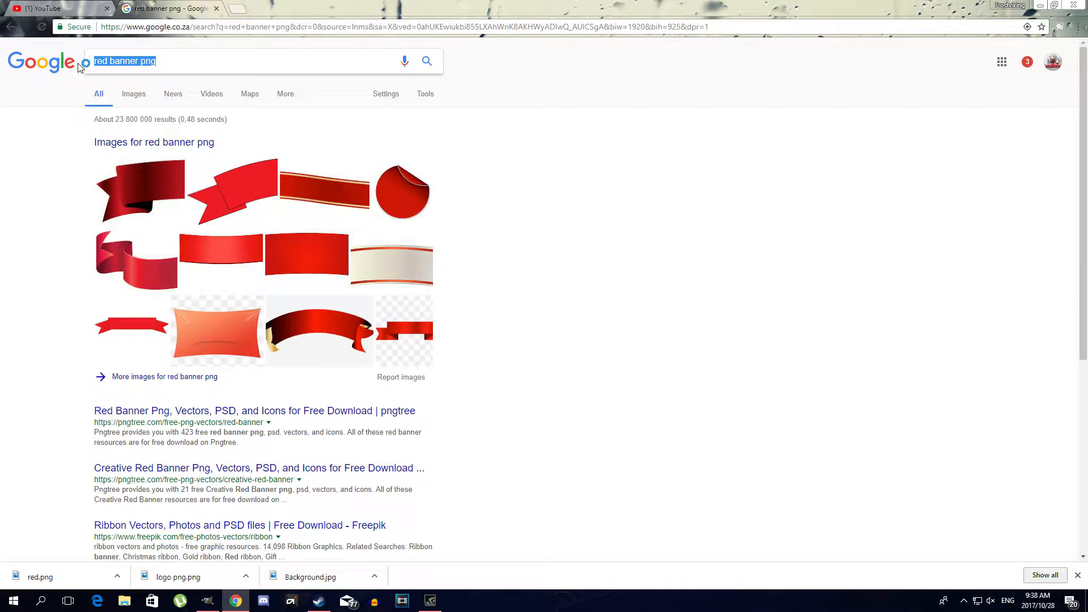
pyautogui.write('f')
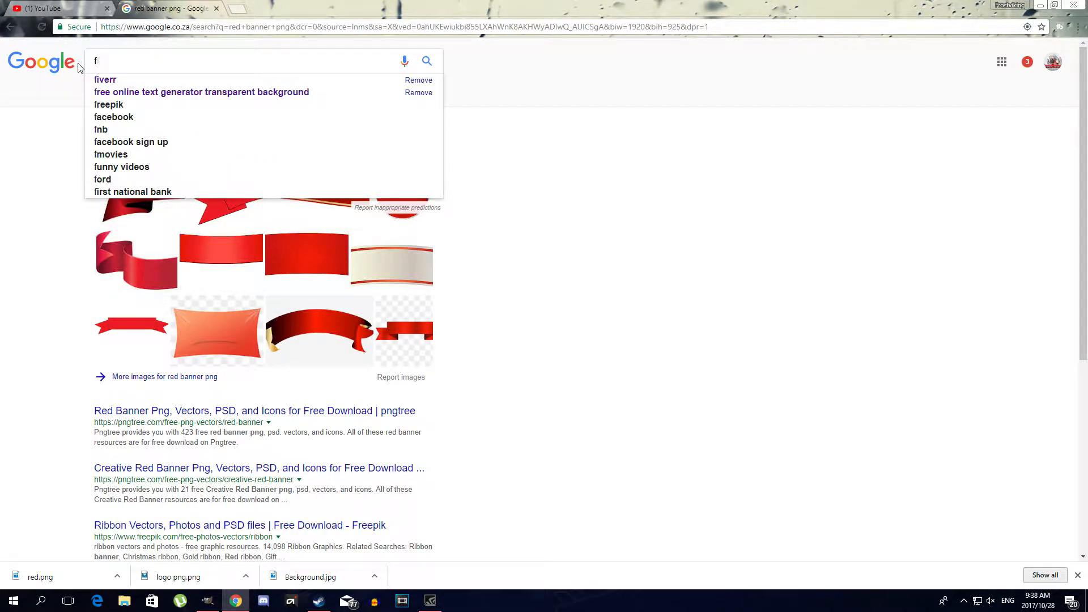
pyautogui.write('lam')
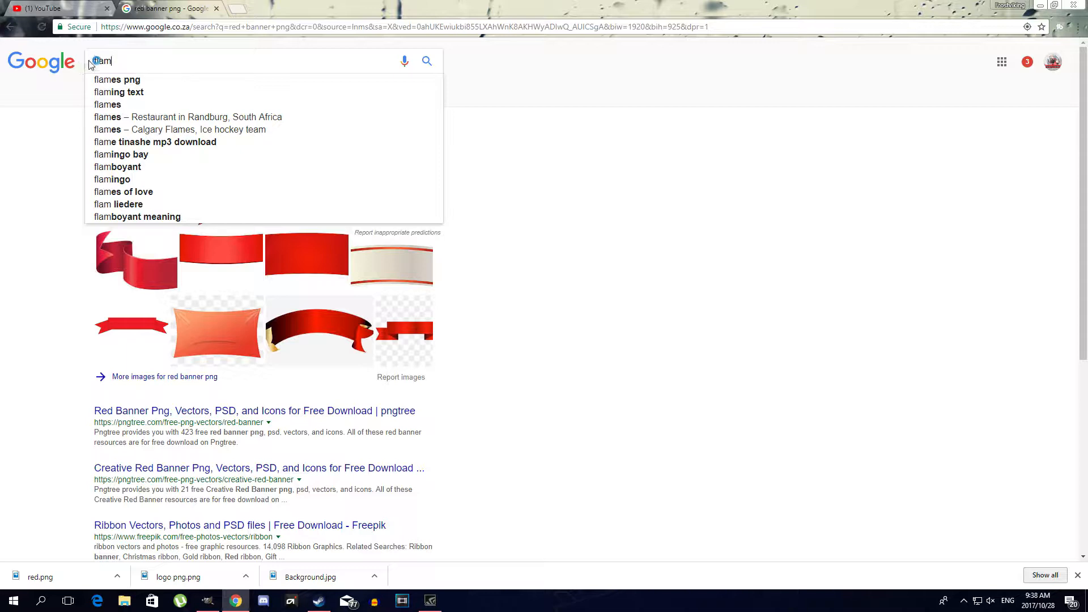
pyautogui.rightClick(121, 92)
pyautogui.click(122, 92)
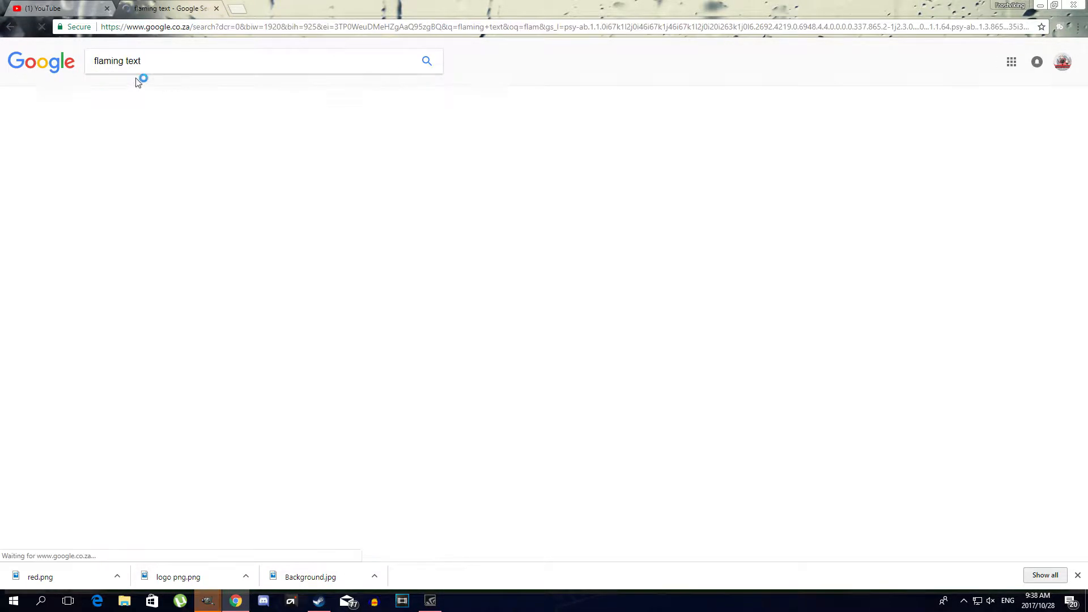
pyautogui.rightClick(121, 143)
pyautogui.click(163, 148)
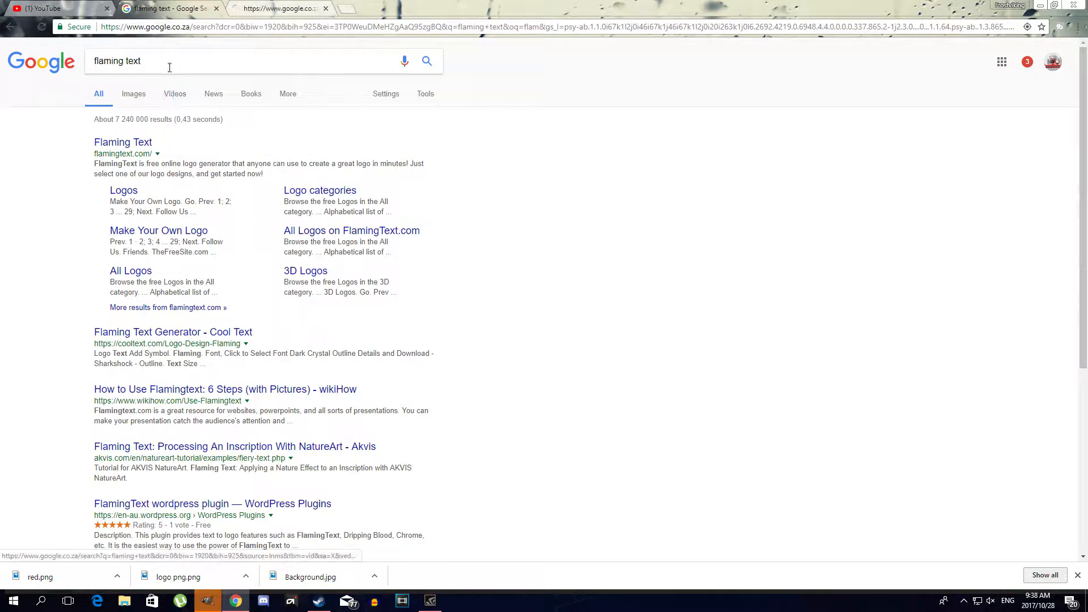
# - Search Google for "cool text generator" and open the Cool Text Graphics Generator result in a new tab
pyautogui.moveTo(169, 67); pyautogui.dragTo(80, 55)
pyautogui.write('cool ')
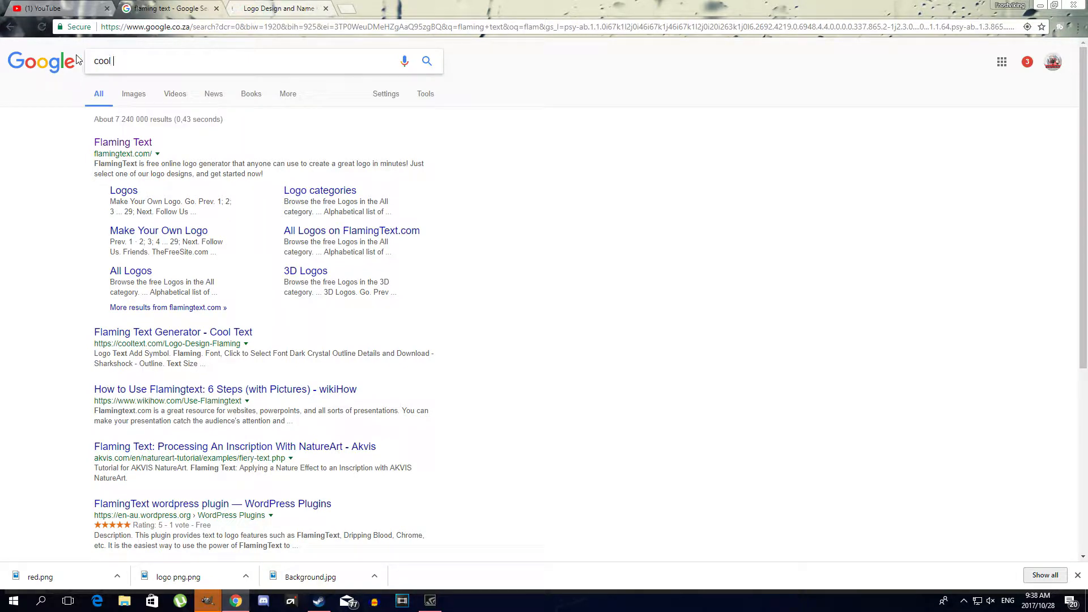
pyautogui.write('text')
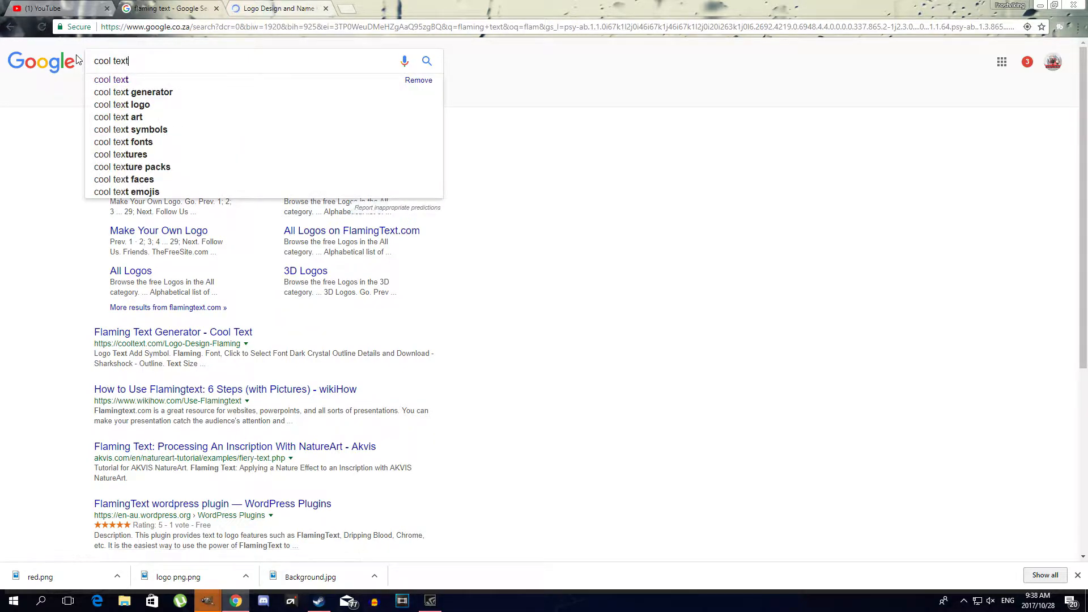
pyautogui.click(119, 95)
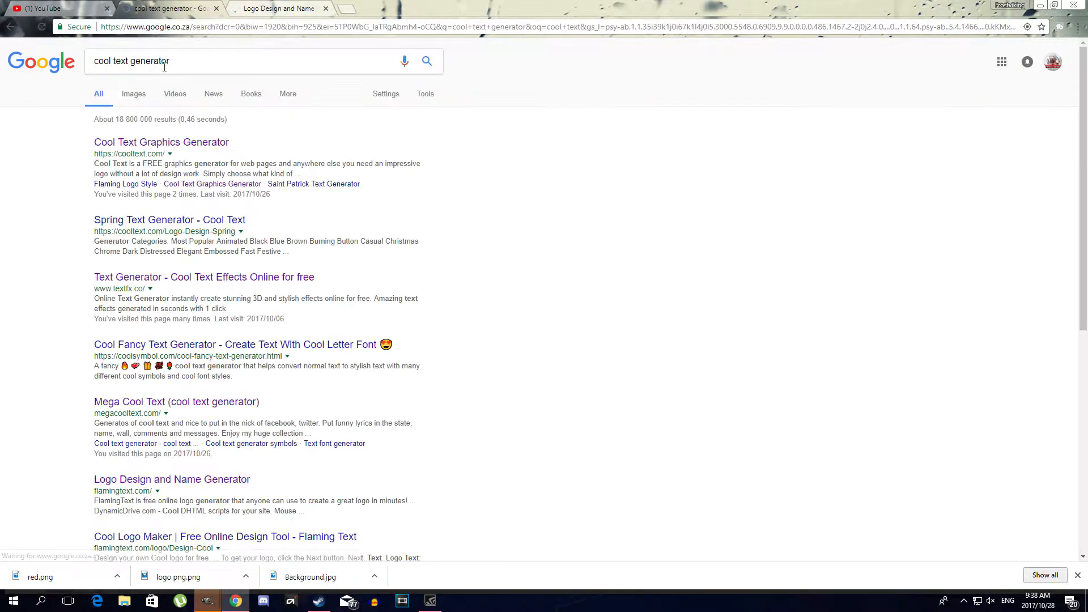
pyautogui.rightClick(148, 145)
pyautogui.click(140, 145)
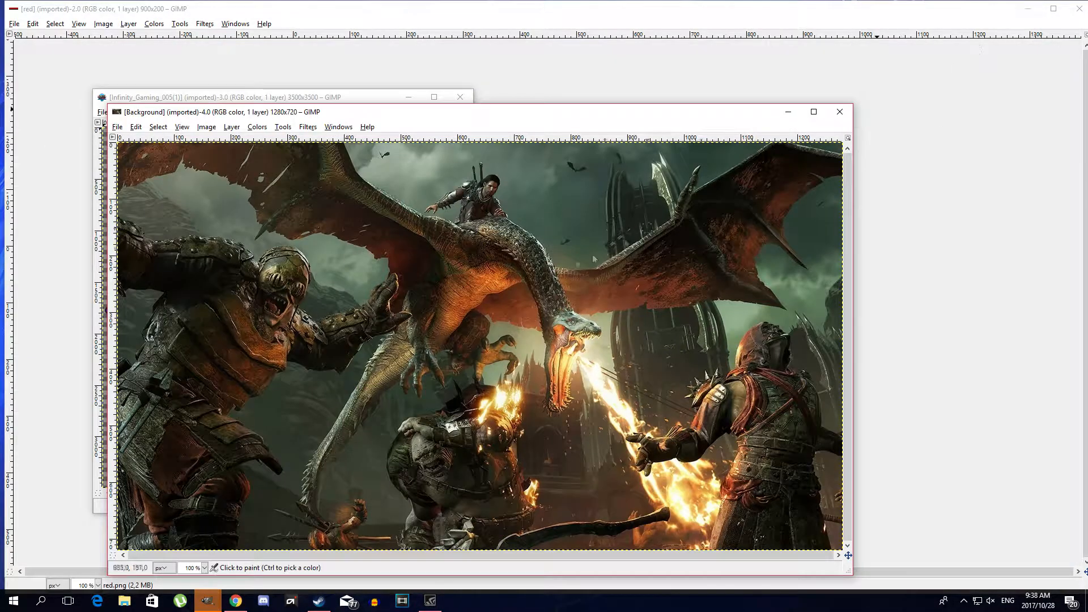
# - Switch to GIMP, spread out the overlapping image windows, and bring the Background image to the front maximized
pyautogui.moveTo(561, 114); pyautogui.dragTo(741, 146)
pyautogui.moveTo(297, 91); pyautogui.dragTo(415, 59)
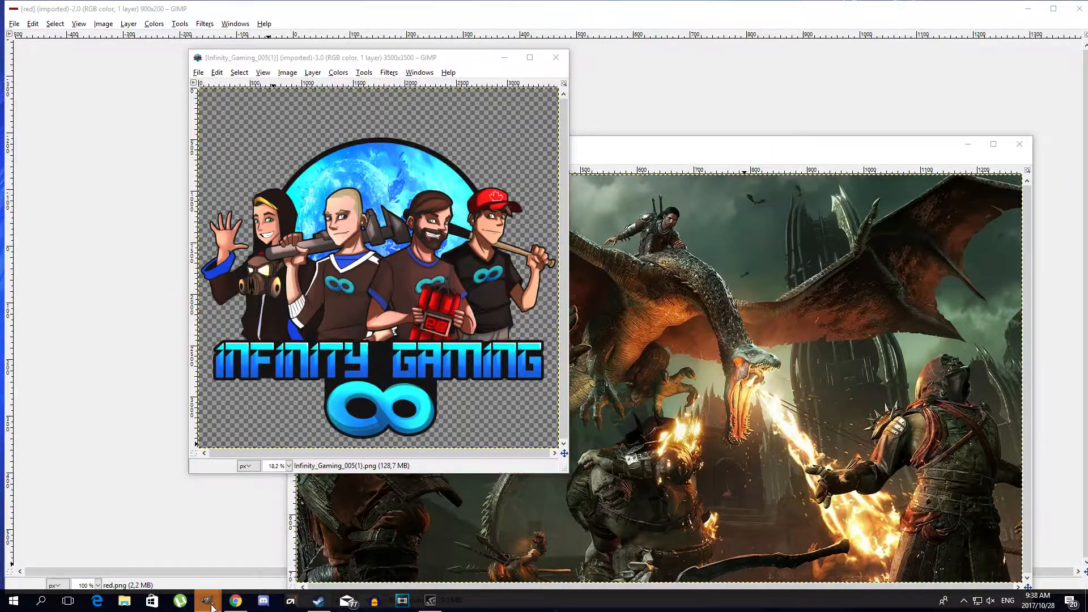
pyautogui.moveTo(207, 605)
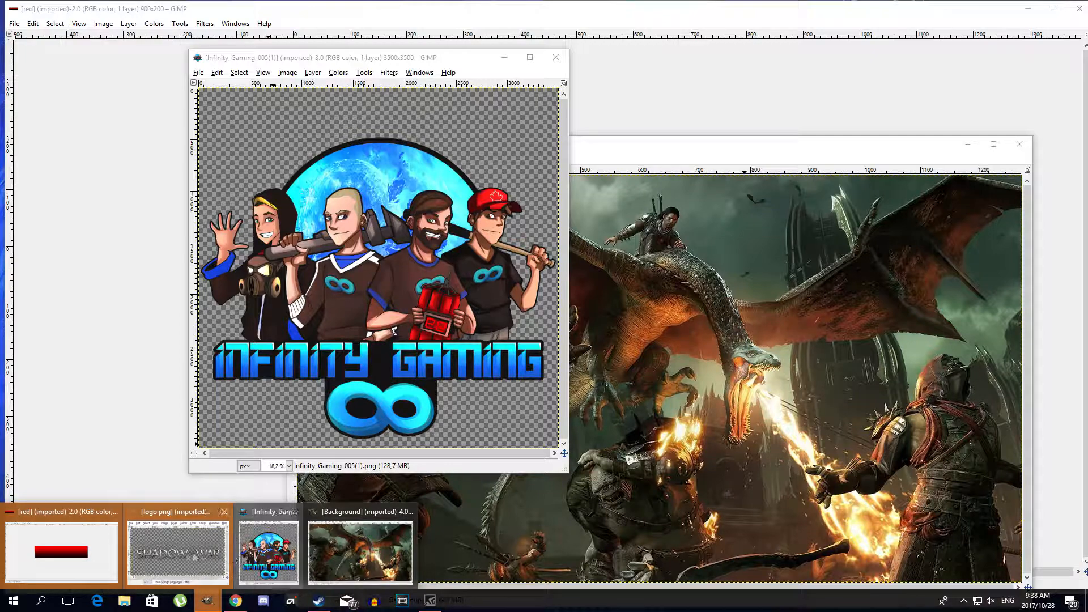
pyautogui.click(358, 516)
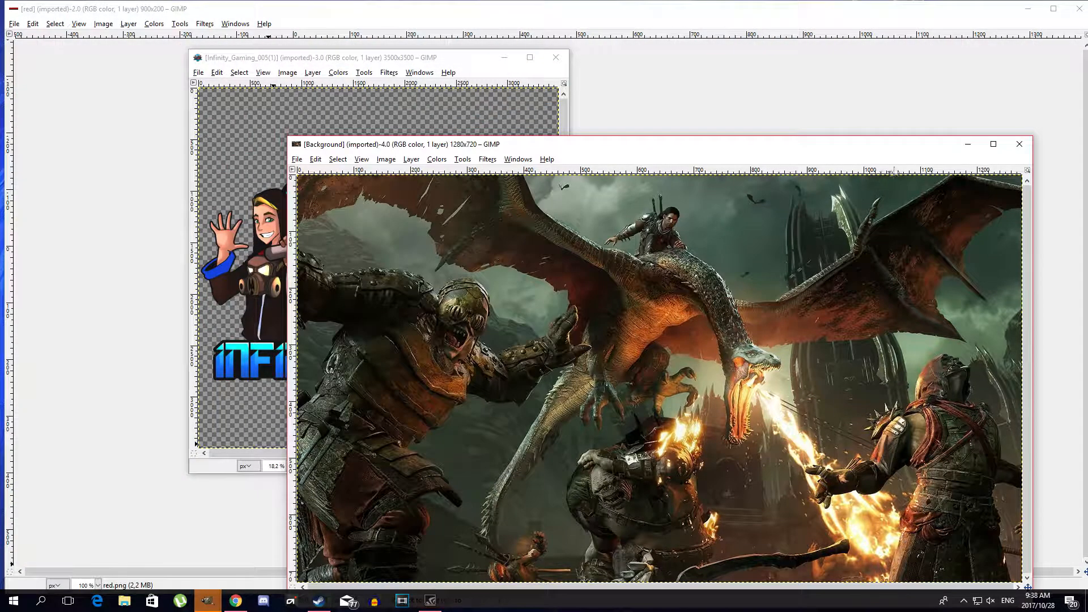
pyautogui.click(993, 144)
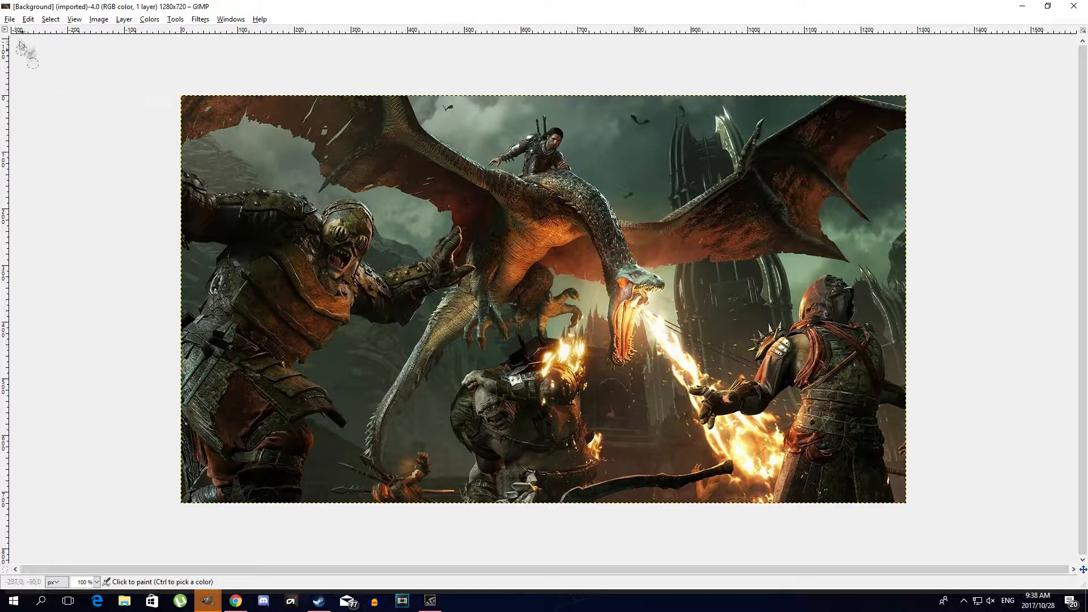
# - Open a new toolbox and place it in the empty area beside the Background image
pyautogui.click(10, 19)
pyautogui.moveTo(46, 21)
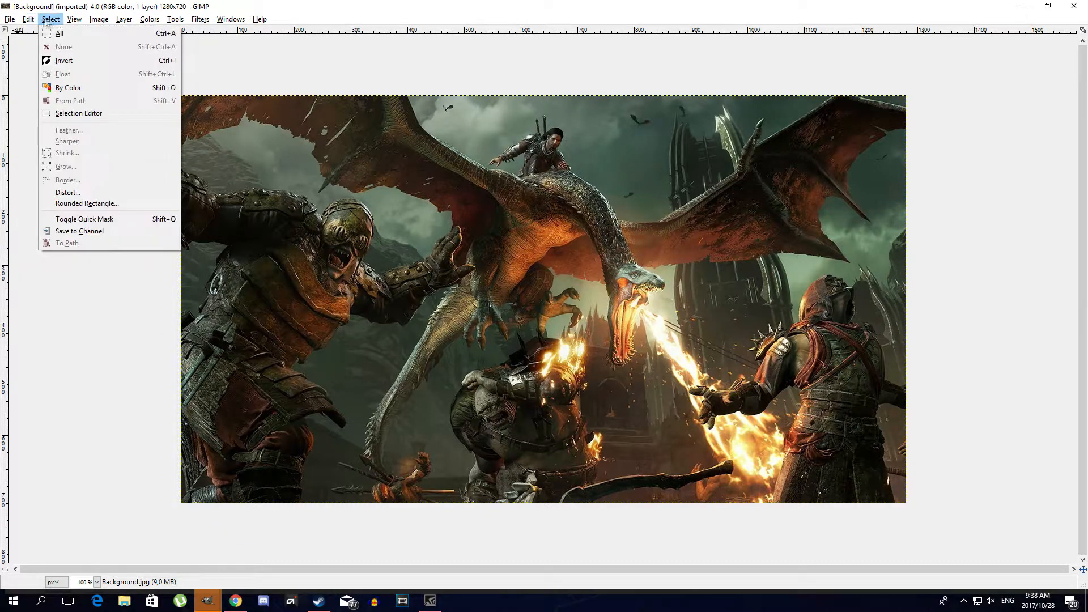
pyautogui.moveTo(168, 24)
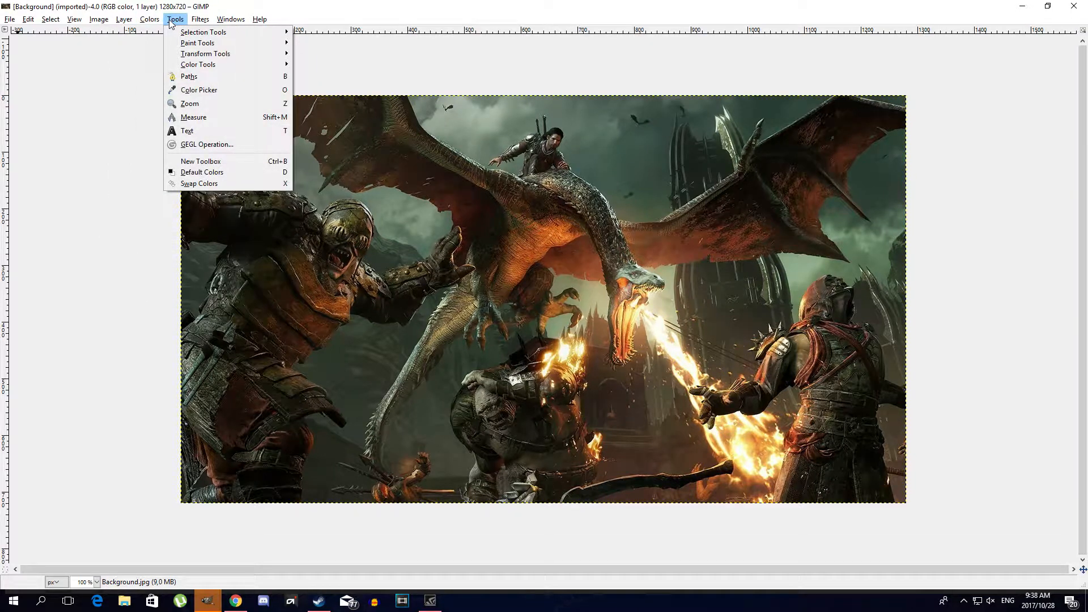
pyautogui.moveTo(244, 20)
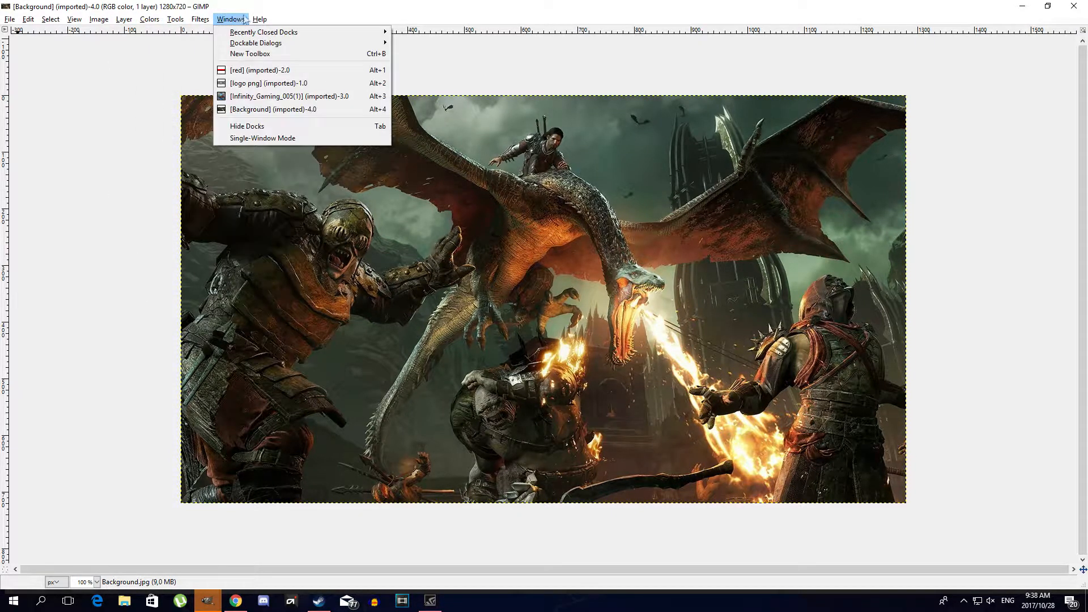
pyautogui.click(244, 54)
pyautogui.moveTo(230, 15); pyautogui.dragTo(25, 49)
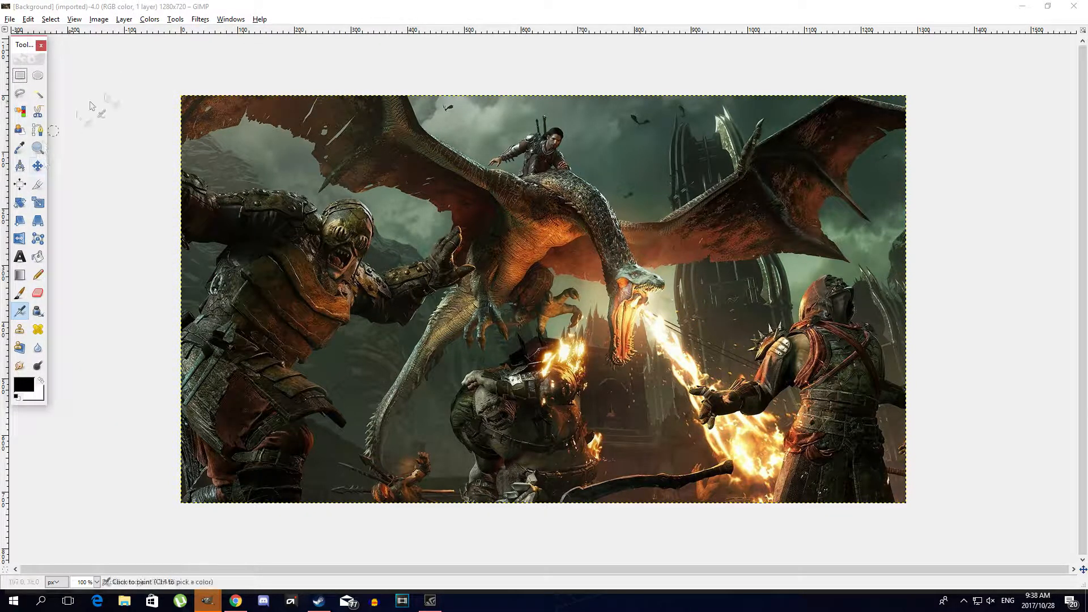
pyautogui.click(175, 20)
pyautogui.moveTo(193, 55)
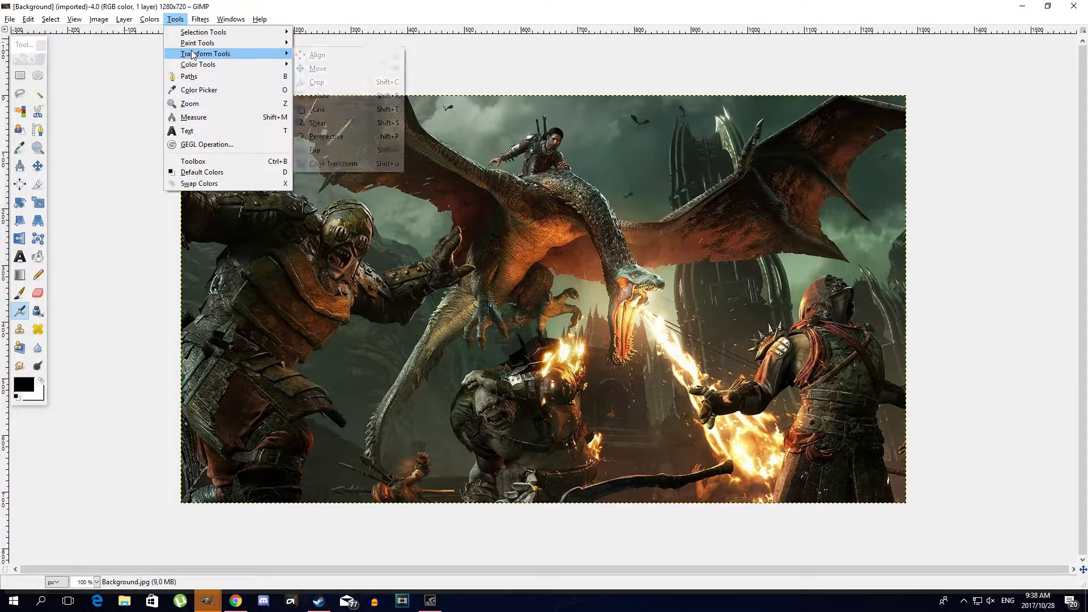
pyautogui.click(360, 8)
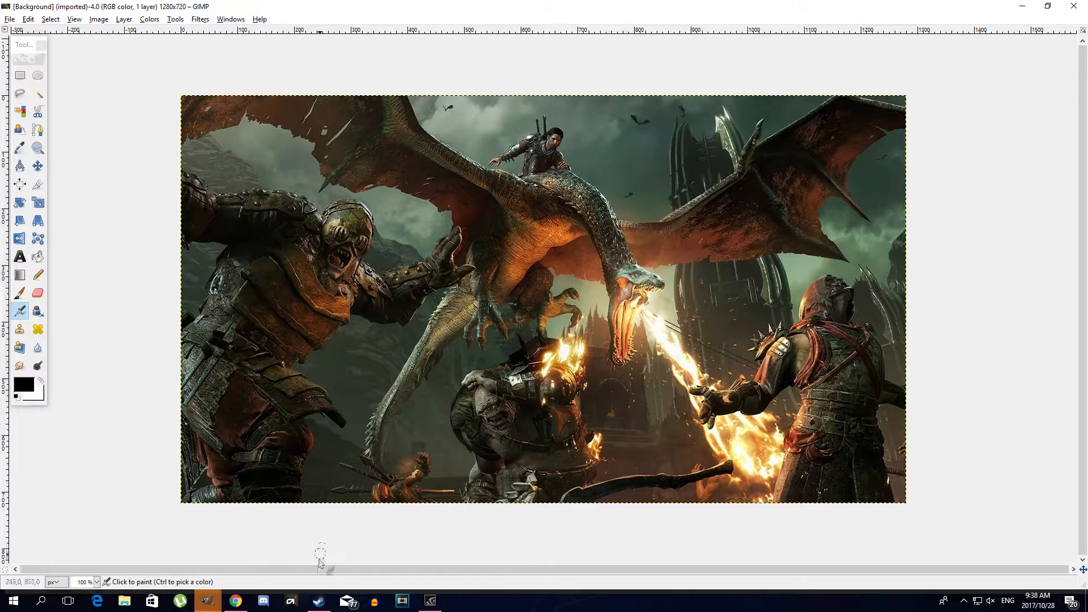
# - Copy the red banner image, paste it into the Background image and move it to the lower part with the Move tool
pyautogui.moveTo(209, 606)
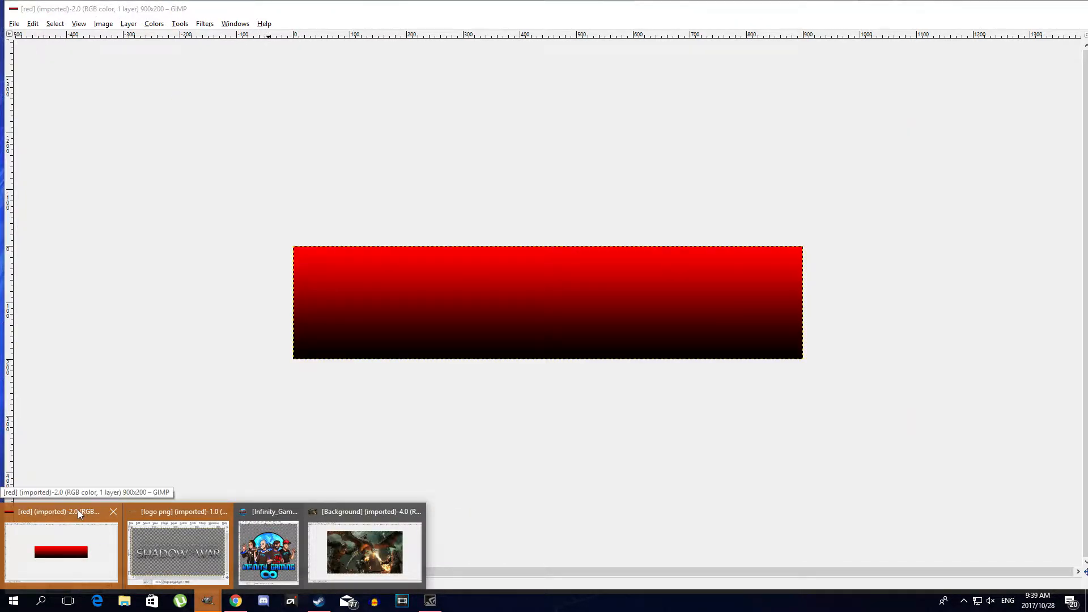
pyautogui.click(77, 509)
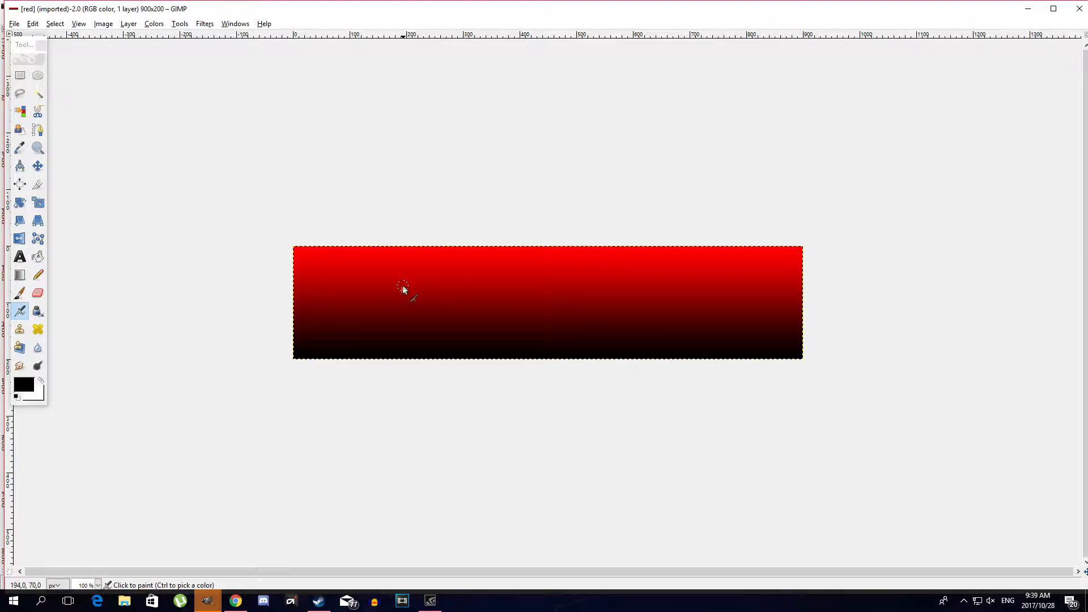
pyautogui.click(38, 166)
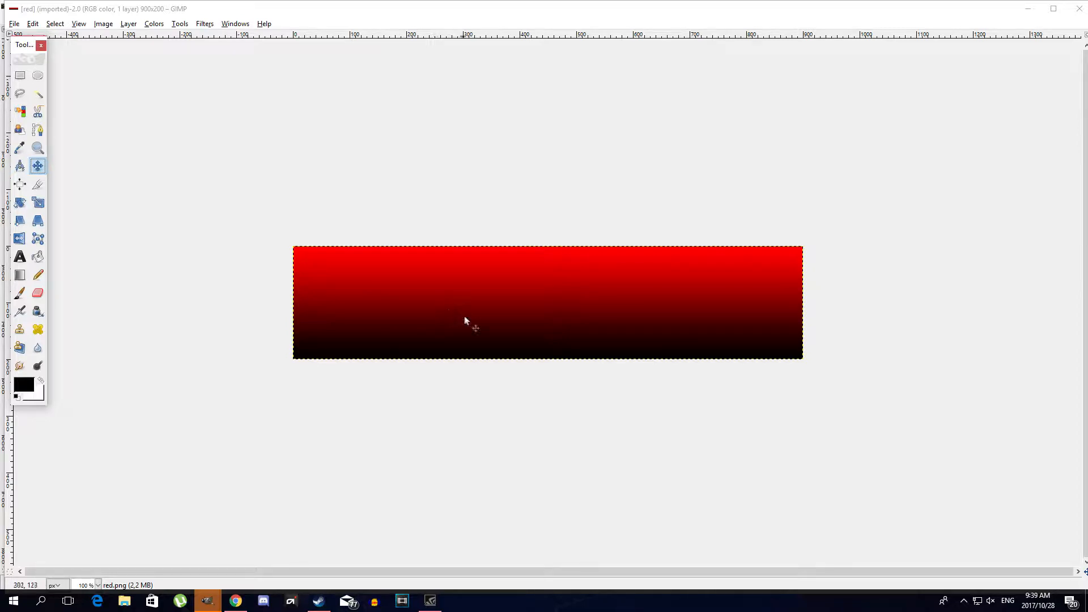
pyautogui.click(520, 9)
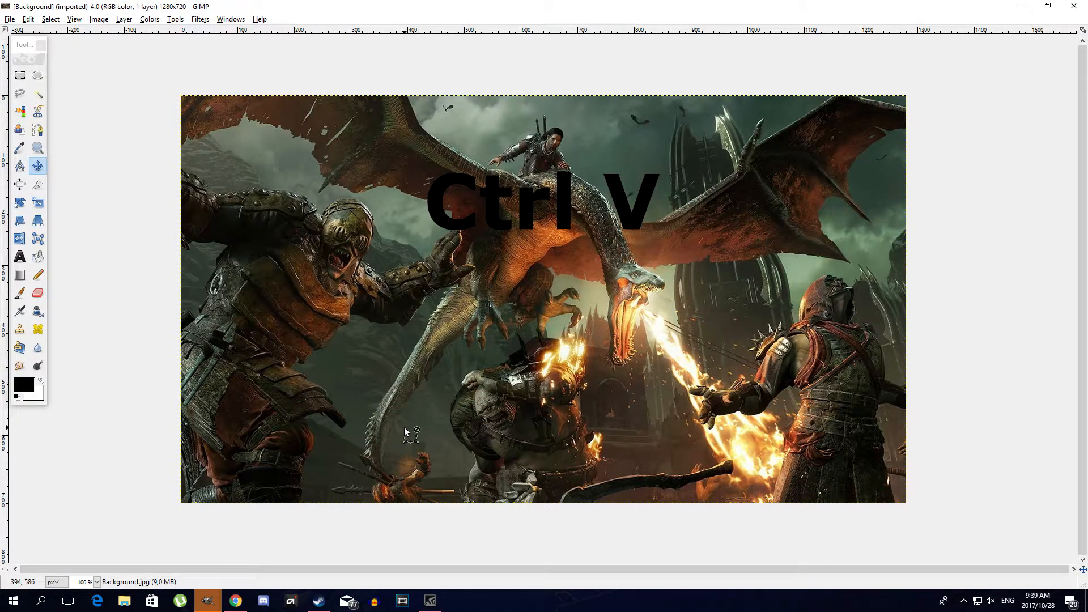
pyautogui.hotkey('ctrl', 'v')
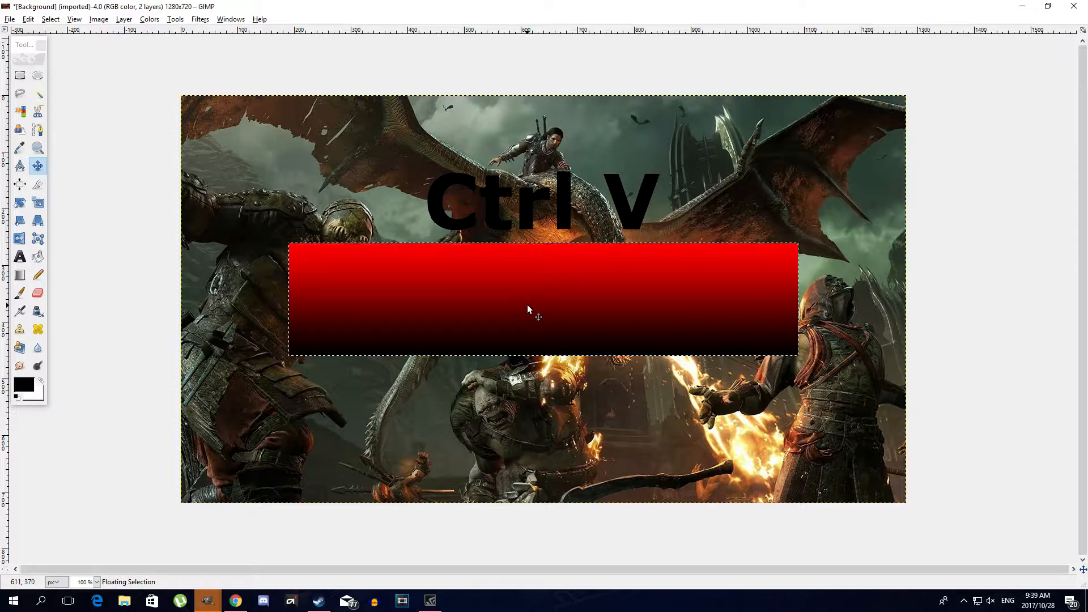
pyautogui.moveTo(527, 307); pyautogui.dragTo(444, 446)
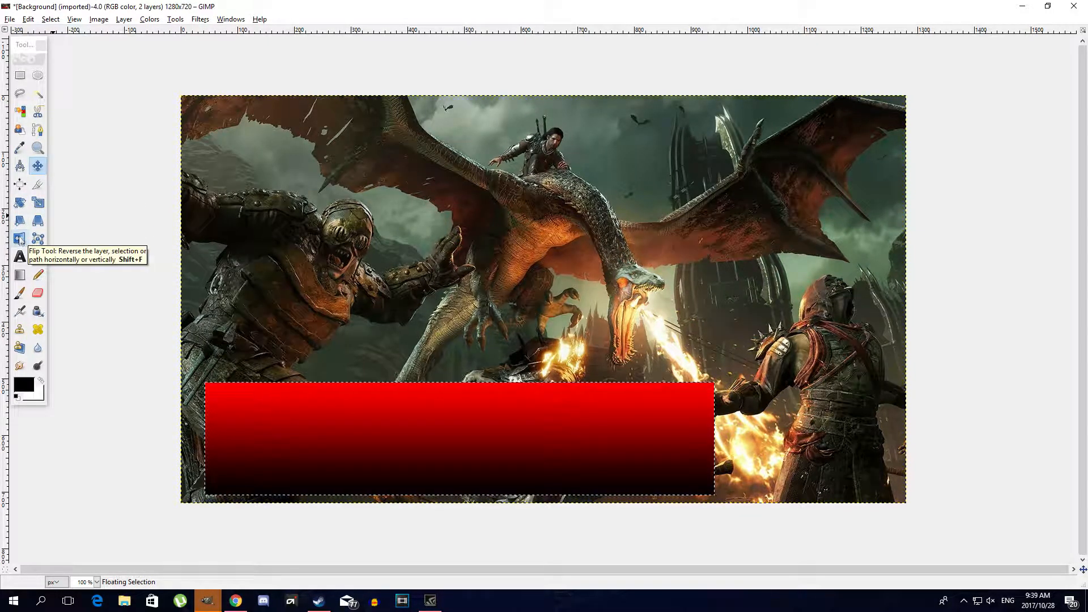
# - Rotate the pasted red banner by about -179.84 degrees so its gradient is upside down
pyautogui.click(20, 202)
pyautogui.click(216, 403)
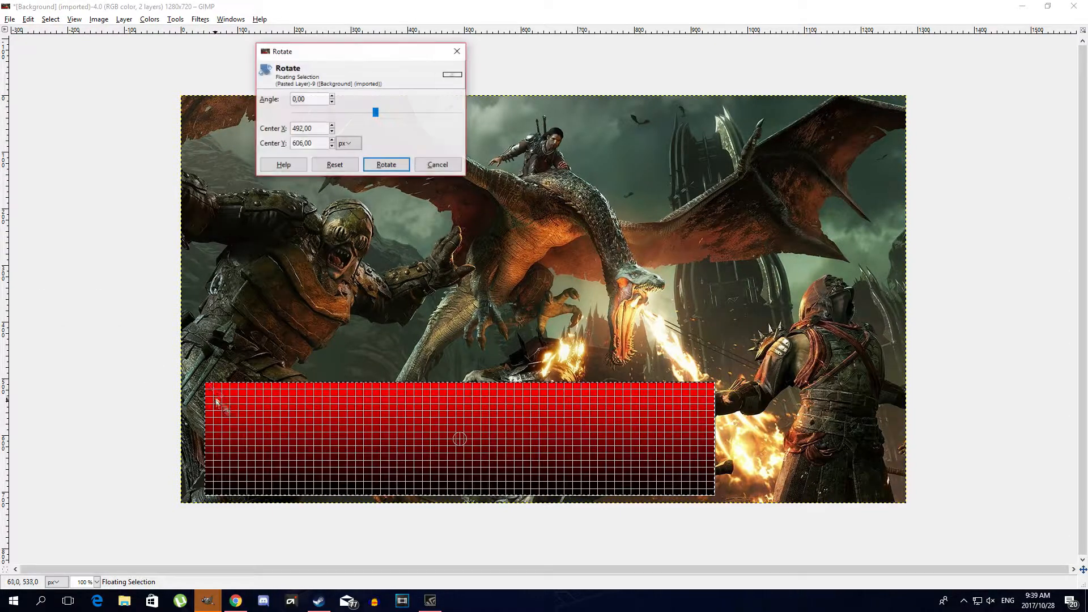
pyautogui.moveTo(221, 400); pyautogui.dragTo(745, 506)
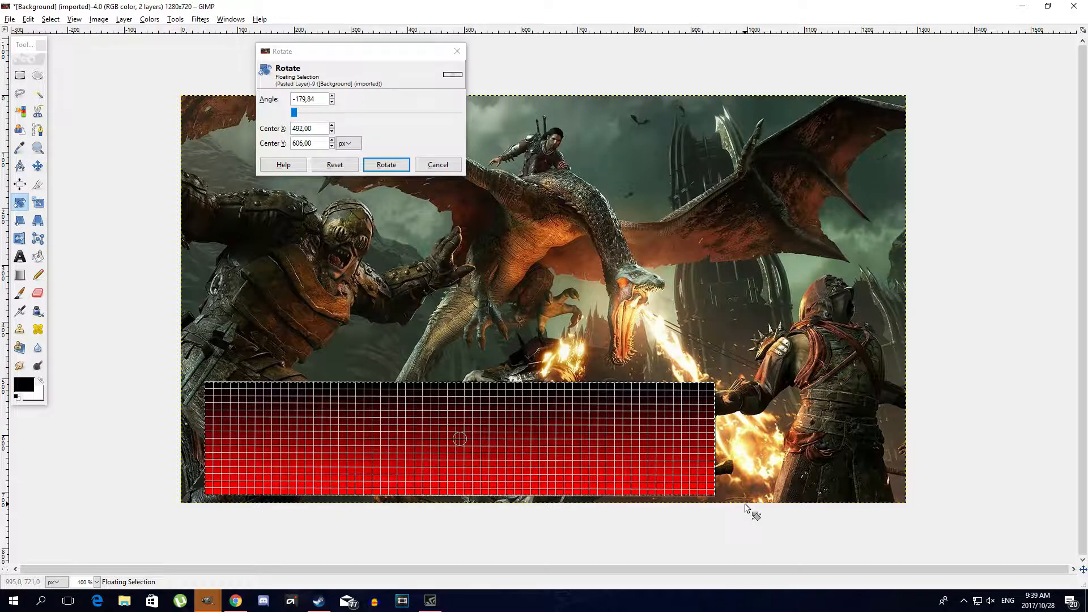
pyautogui.click(390, 166)
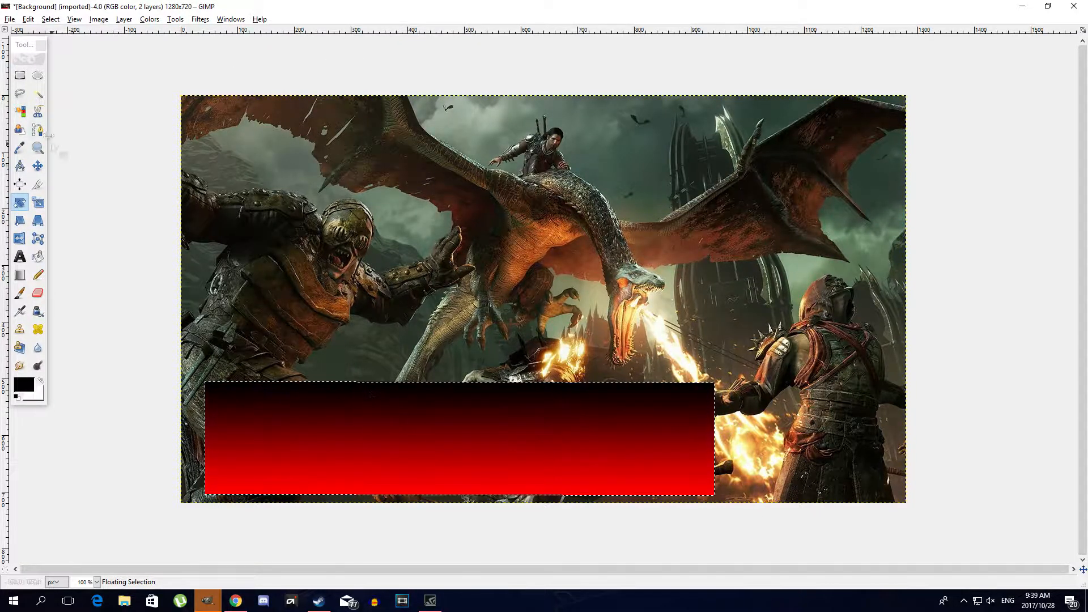
# - Move the rotated banner against the left edge of the Background image, just above its bottom edge
pyautogui.click(38, 166)
pyautogui.moveTo(431, 416); pyautogui.dragTo(405, 416)
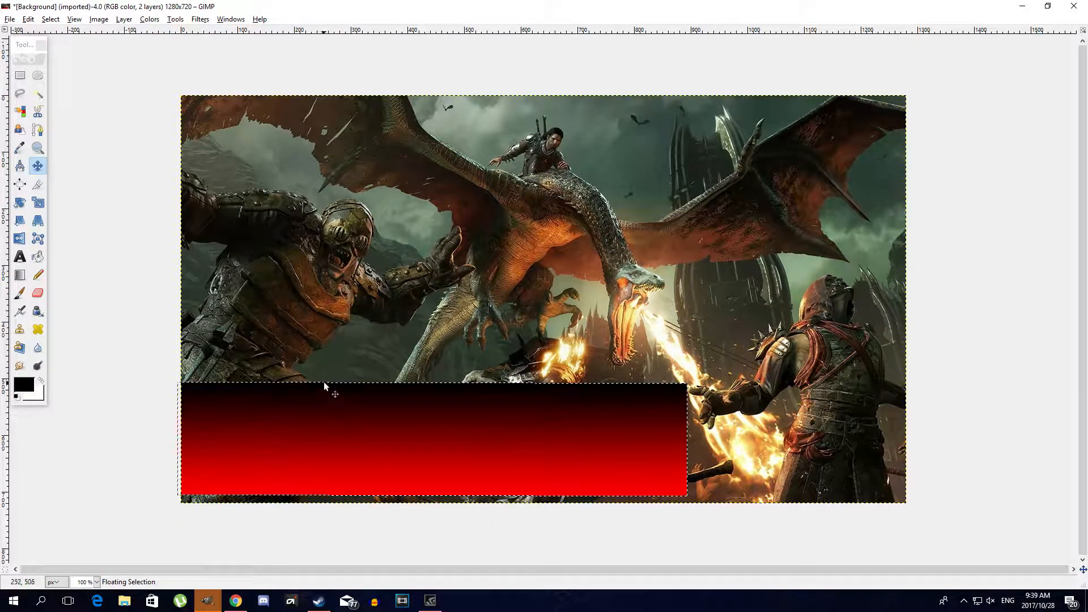
pyautogui.moveTo(333, 393); pyautogui.dragTo(333, 396)
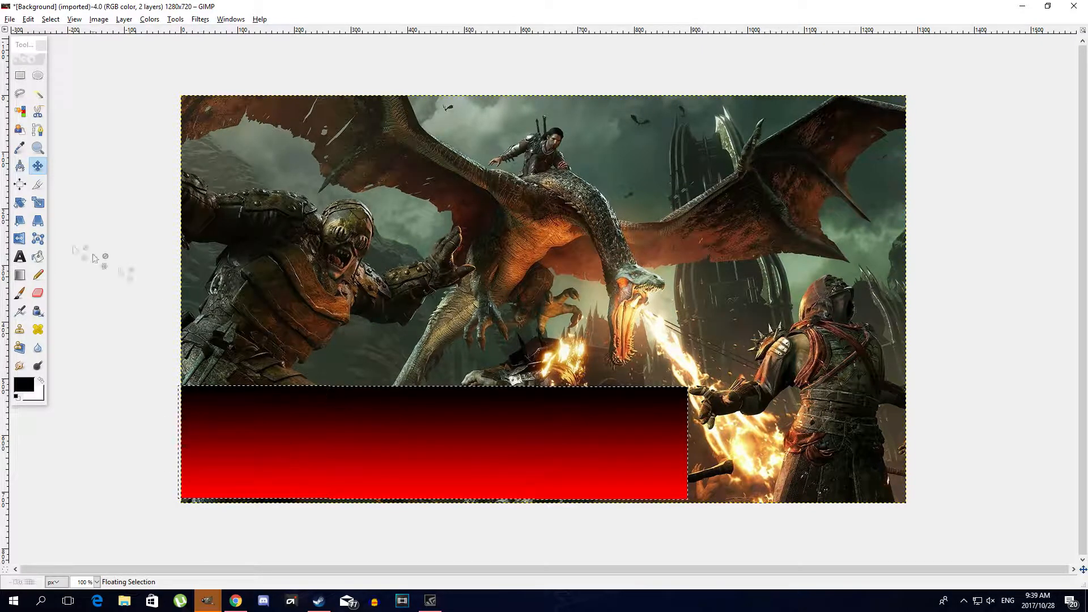
# - Rotate the pasted red banner by 0.05 degrees to straighten it
pyautogui.click(21, 205)
pyautogui.click(485, 409)
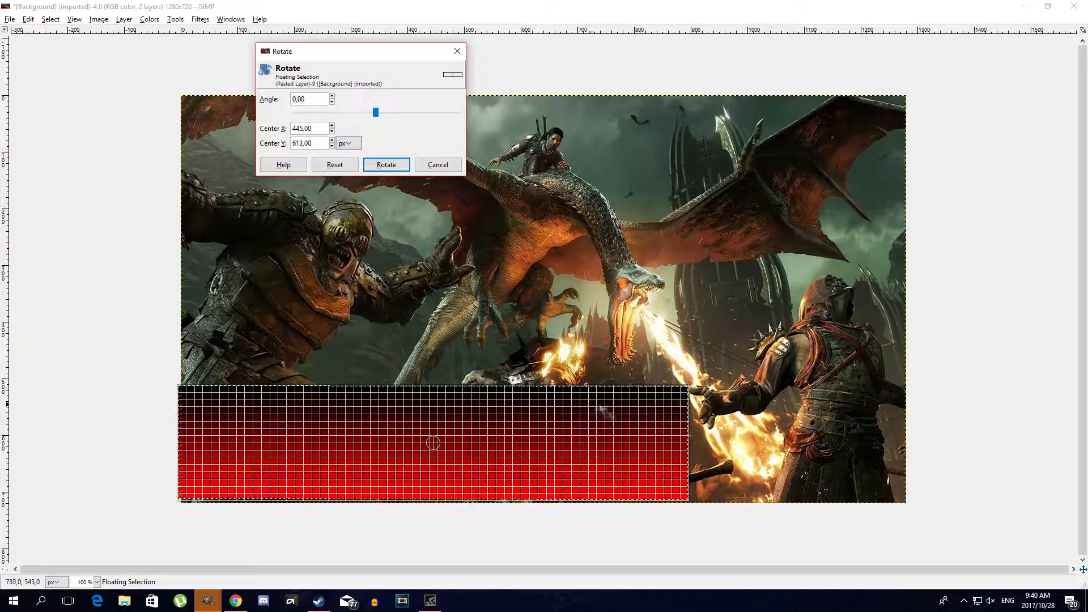
pyautogui.click(685, 393)
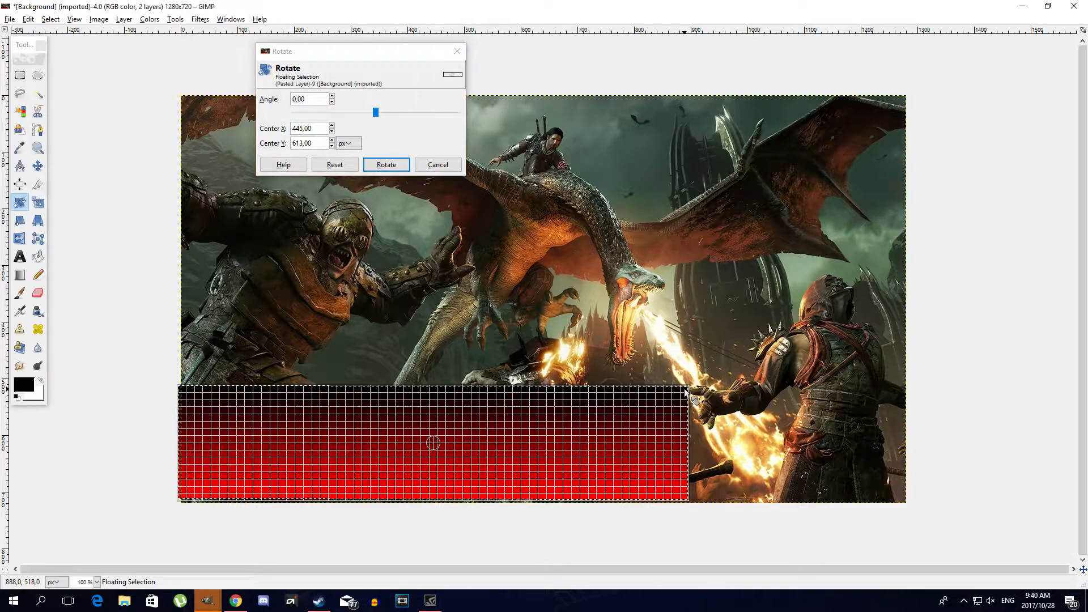
pyautogui.moveTo(684, 391); pyautogui.dragTo(686, 391)
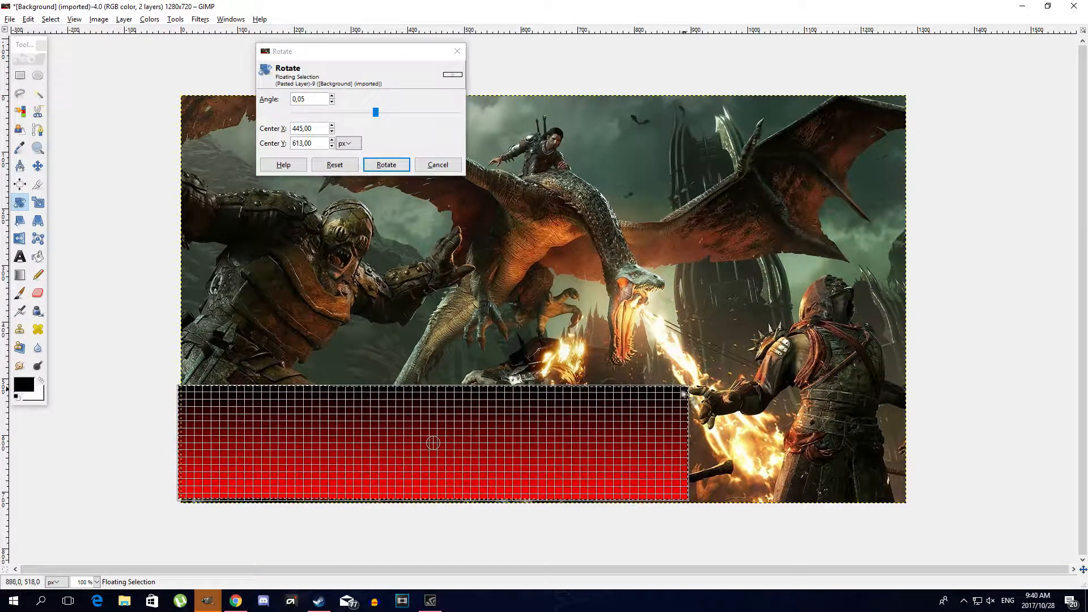
pyautogui.click(386, 164)
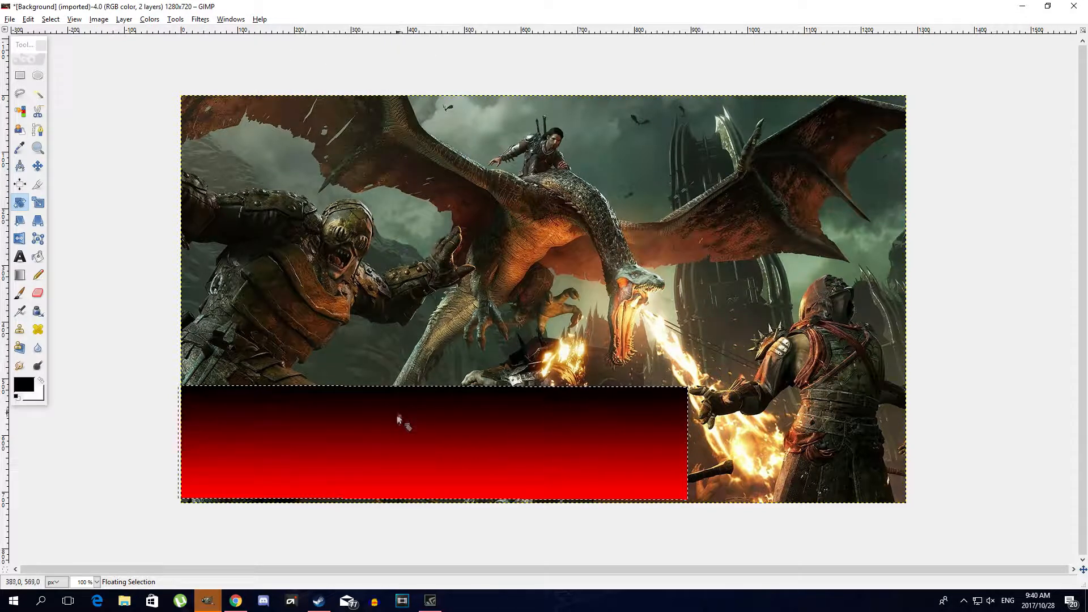
# - Move the red banner down so its lower part extends past the bottom edge of the Background image
pyautogui.press('m')
pyautogui.moveTo(395, 418); pyautogui.dragTo(385, 473)
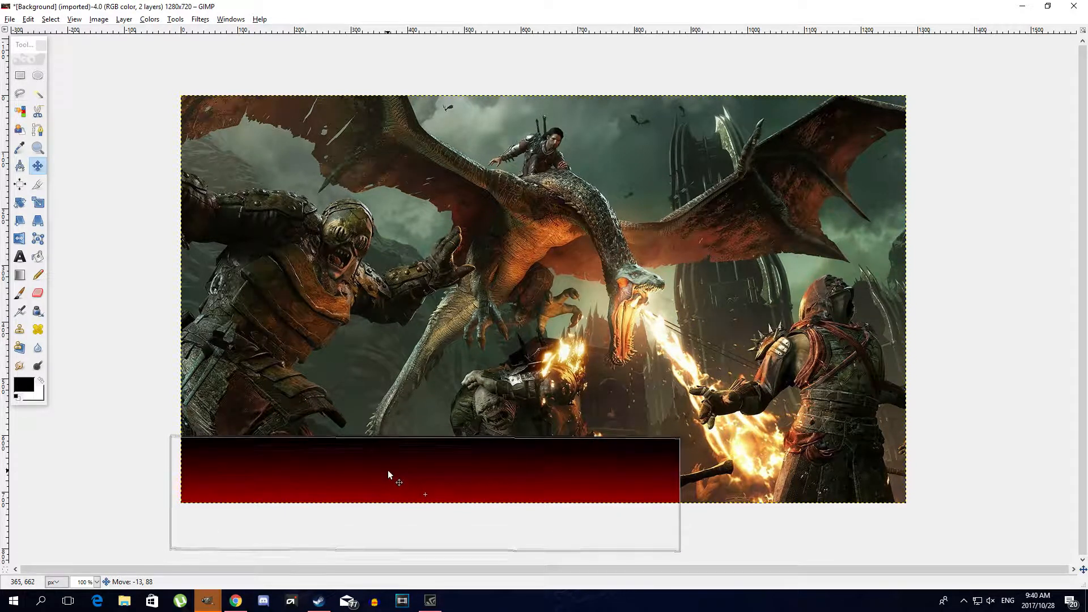
pyautogui.moveTo(397, 467)
pyautogui.mouseDown()
pyautogui.moveTo(405, 405)
pyautogui.moveTo(402, 458)
pyautogui.mouseUp()
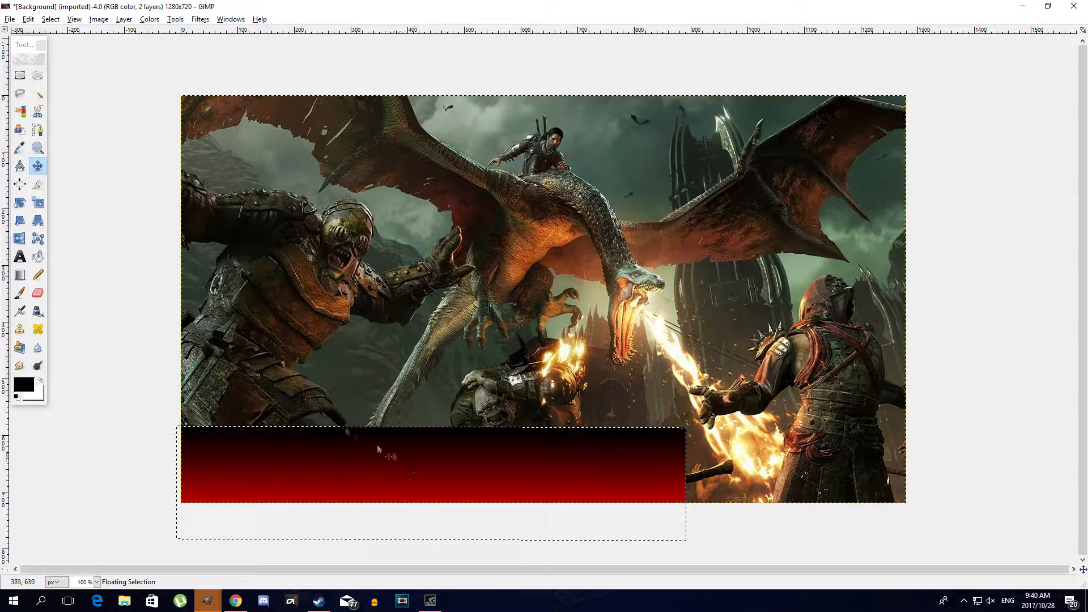
# - Scale the red banner to 1305 x 206 pixels so it spans the image's full width, and anchor it
pyautogui.click(38, 203)
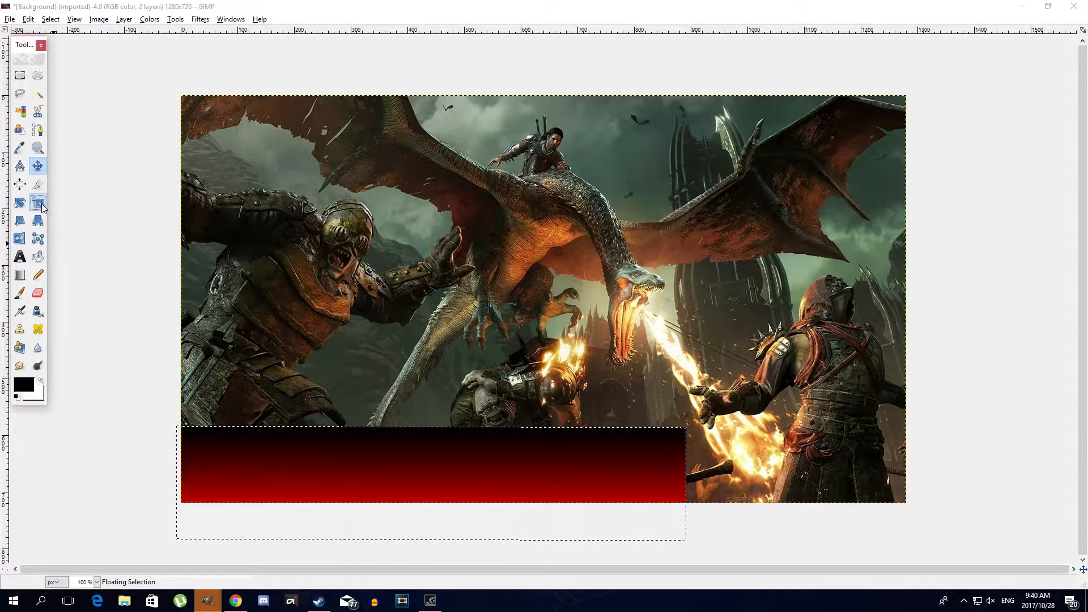
pyautogui.click(336, 462)
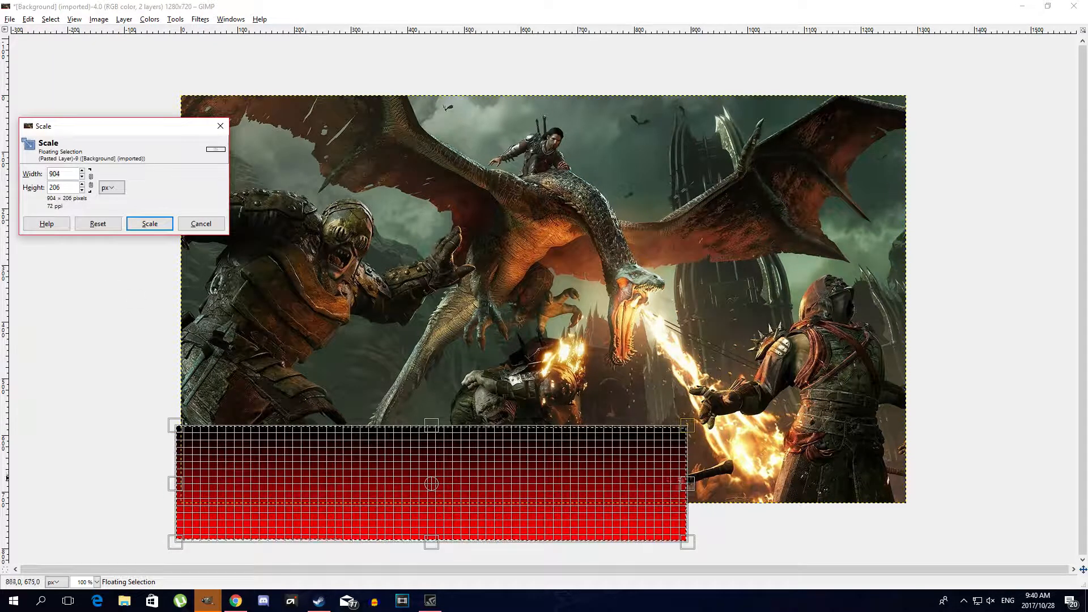
pyautogui.moveTo(687, 483); pyautogui.dragTo(915, 486)
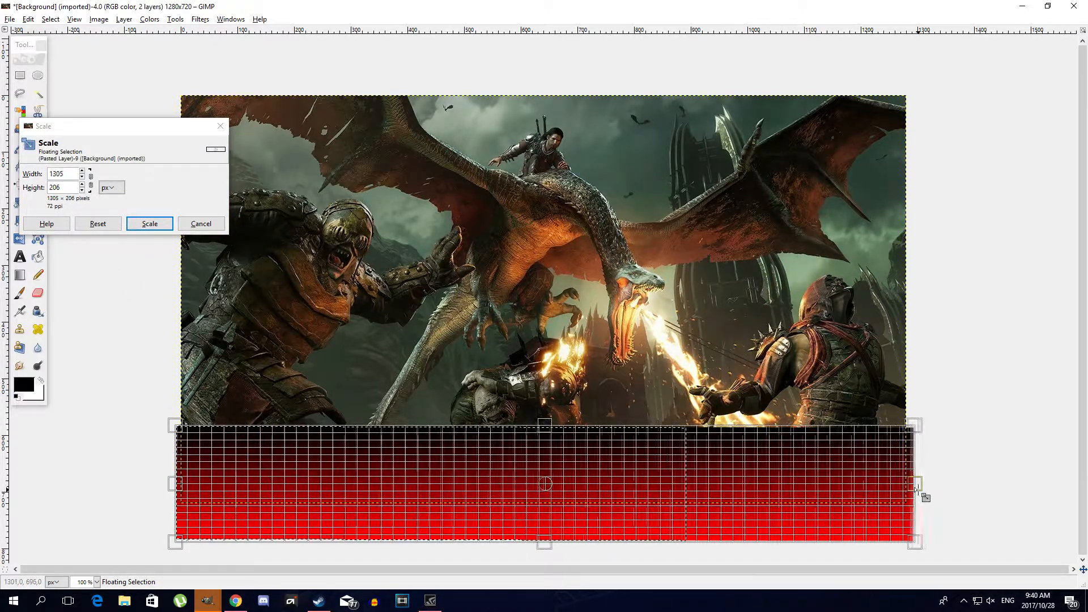
pyautogui.click(162, 229)
pyautogui.click(162, 228)
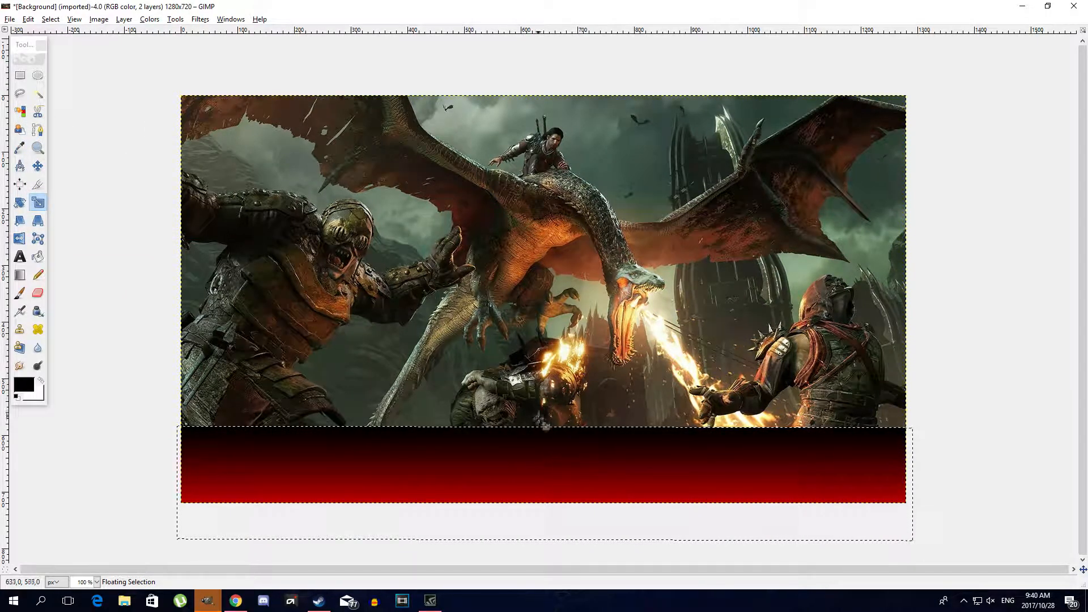
pyautogui.hotkey('ctrl', 'h')
pyautogui.press('m')
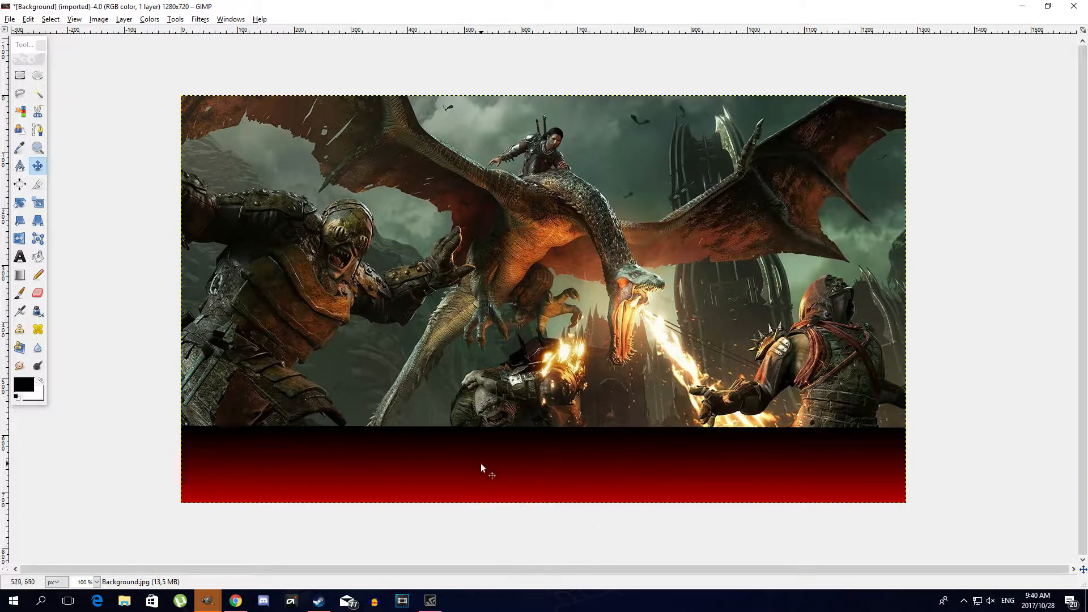
# - Undo the banner's anchoring, scaling, moves and rotations until it is back at its original pasted position and orientation
pyautogui.click(28, 20)
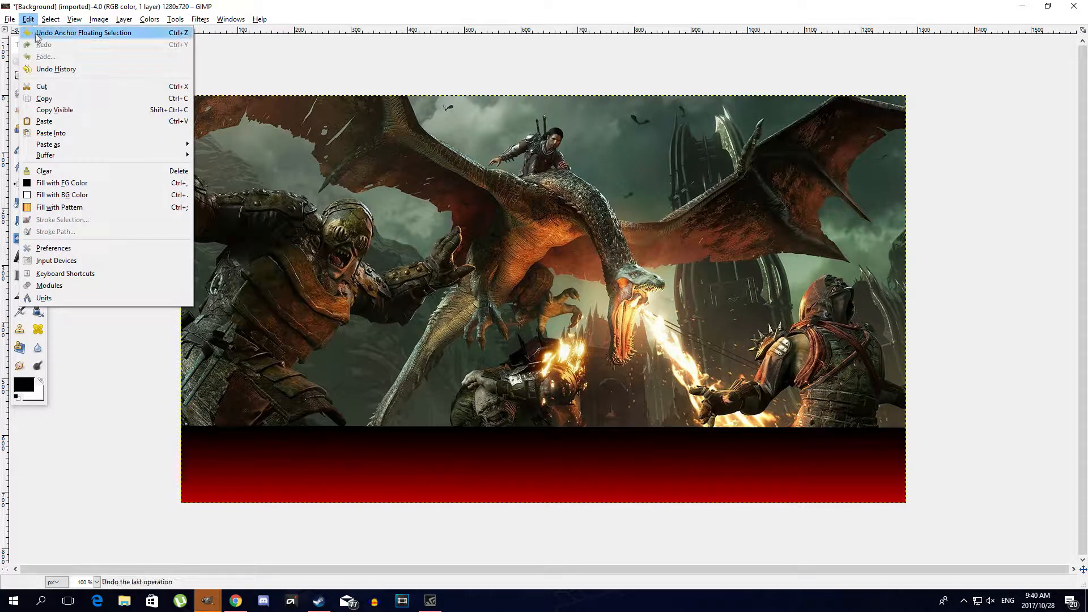
pyautogui.click(53, 34)
pyautogui.click(28, 20)
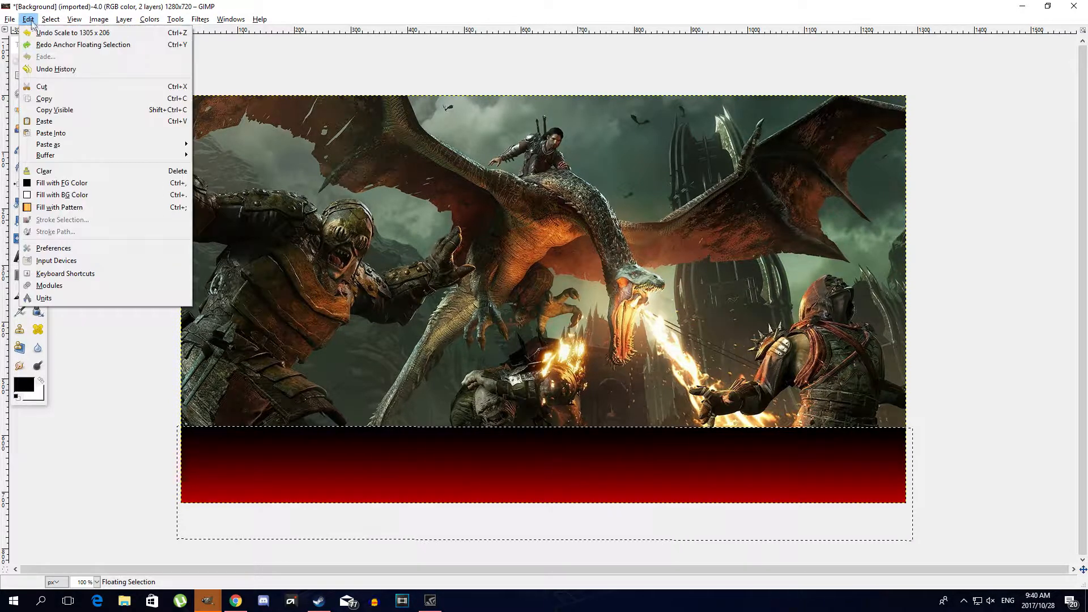
pyautogui.click(40, 32)
pyautogui.click(29, 19)
pyautogui.click(37, 33)
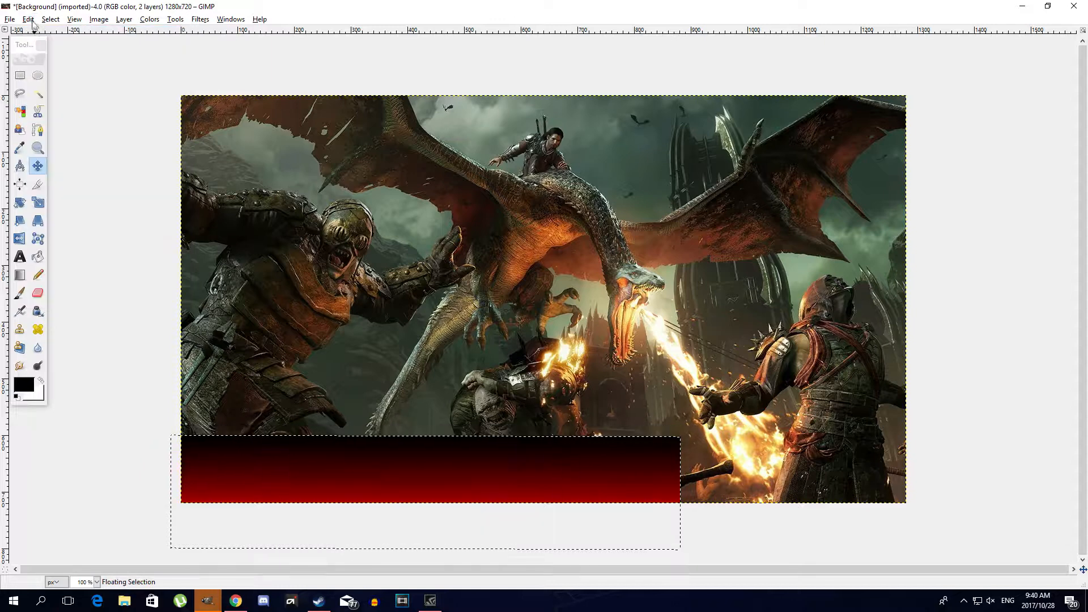
pyautogui.click(28, 19)
pyautogui.click(38, 33)
pyautogui.click(28, 19)
pyautogui.click(35, 32)
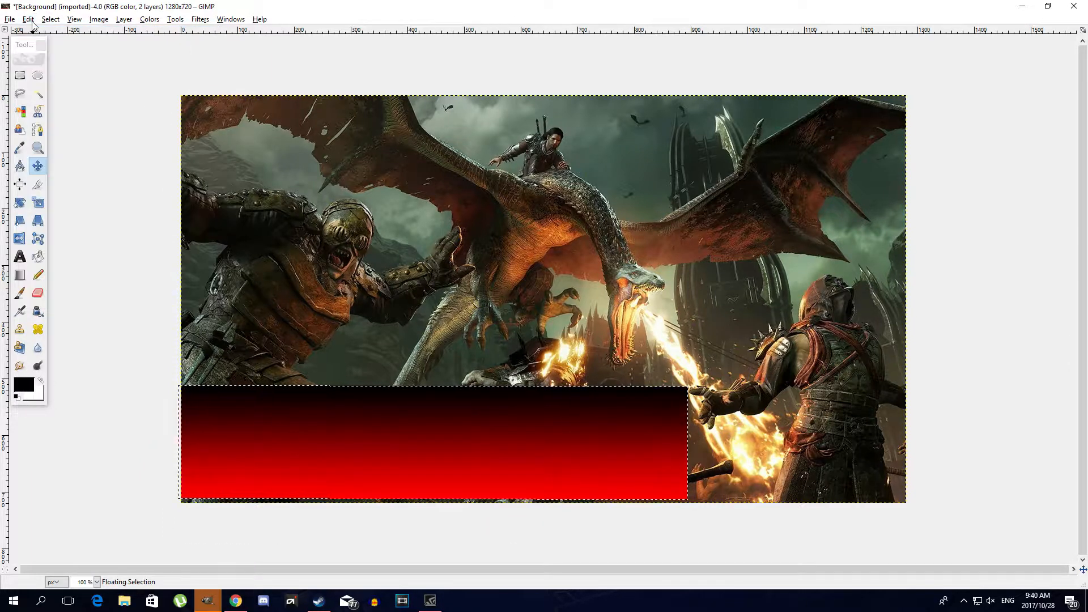
pyautogui.click(28, 19)
pyautogui.click(35, 33)
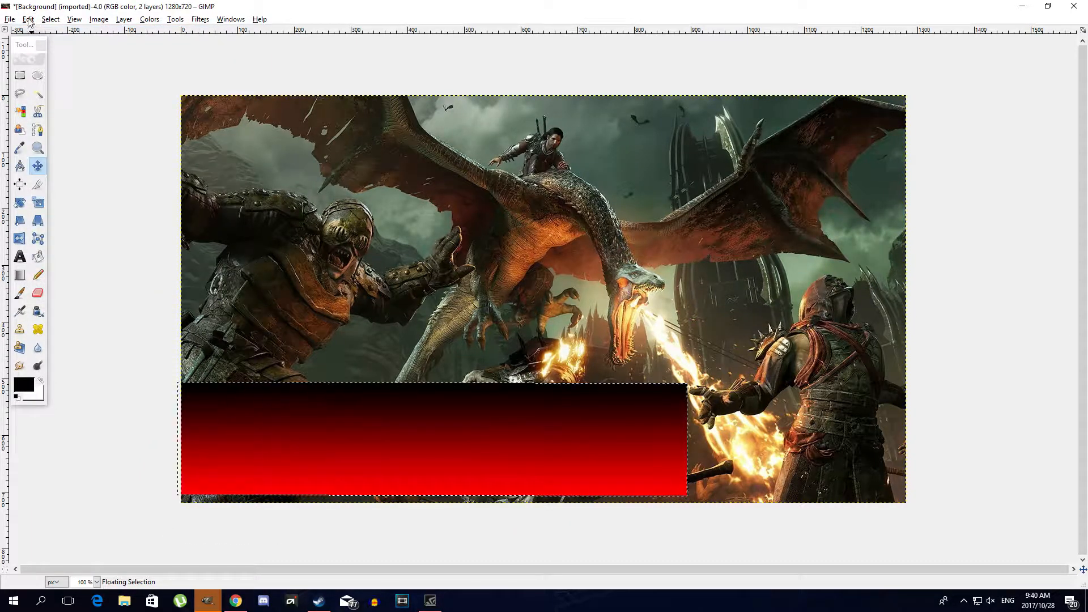
pyautogui.click(29, 20)
pyautogui.click(37, 32)
pyautogui.click(28, 19)
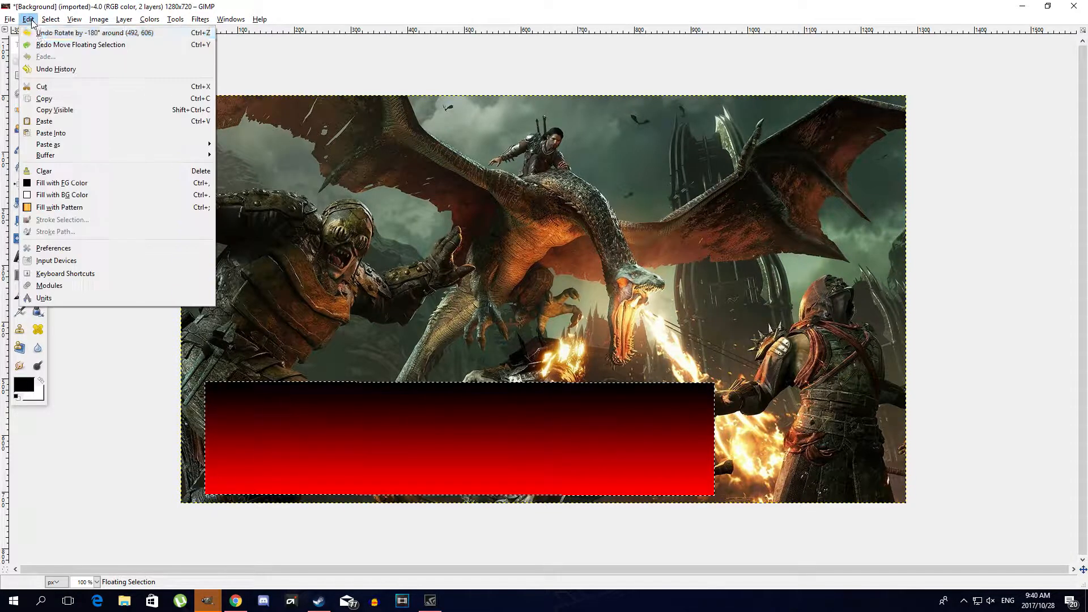
pyautogui.click(36, 33)
pyautogui.click(29, 19)
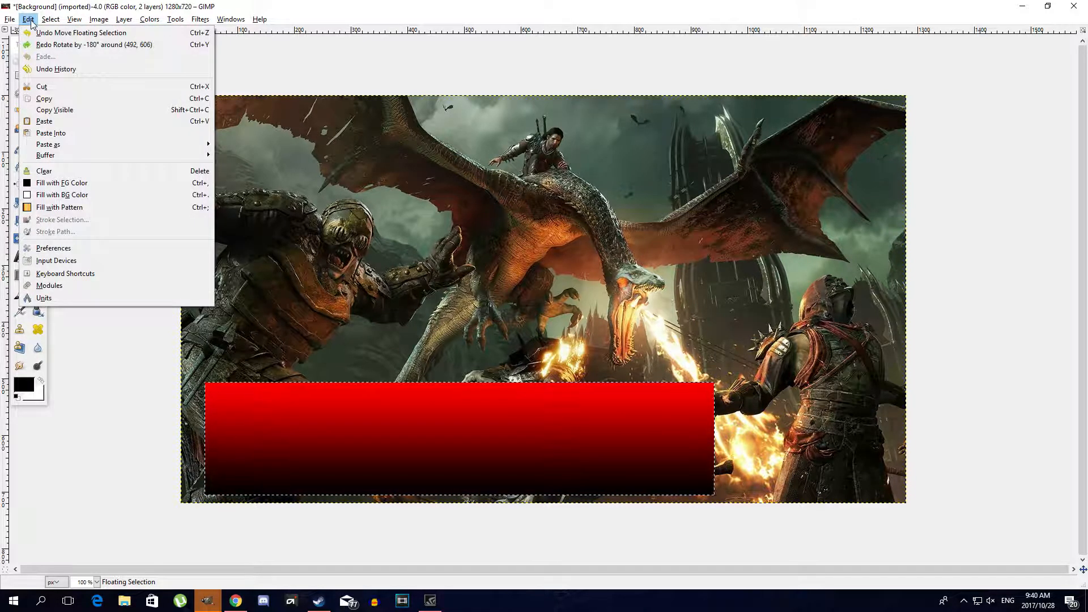
pyautogui.click(37, 33)
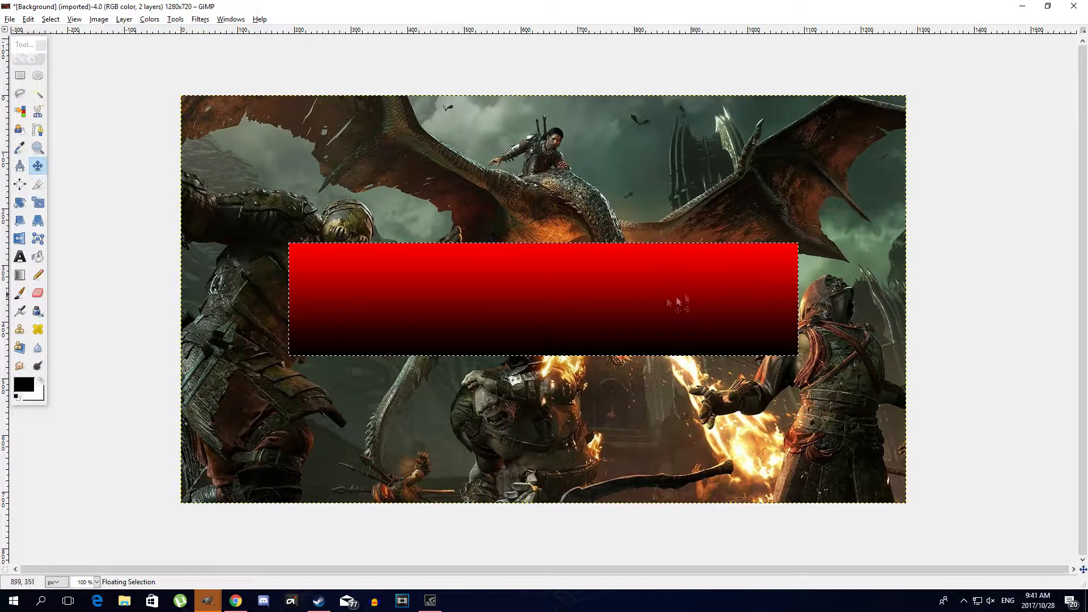
# - Move the unrotated banner to the bottom of the Background image and scale it to 1315 x 200 pixels, covering the full width
pyautogui.moveTo(562, 302); pyautogui.dragTo(438, 488)
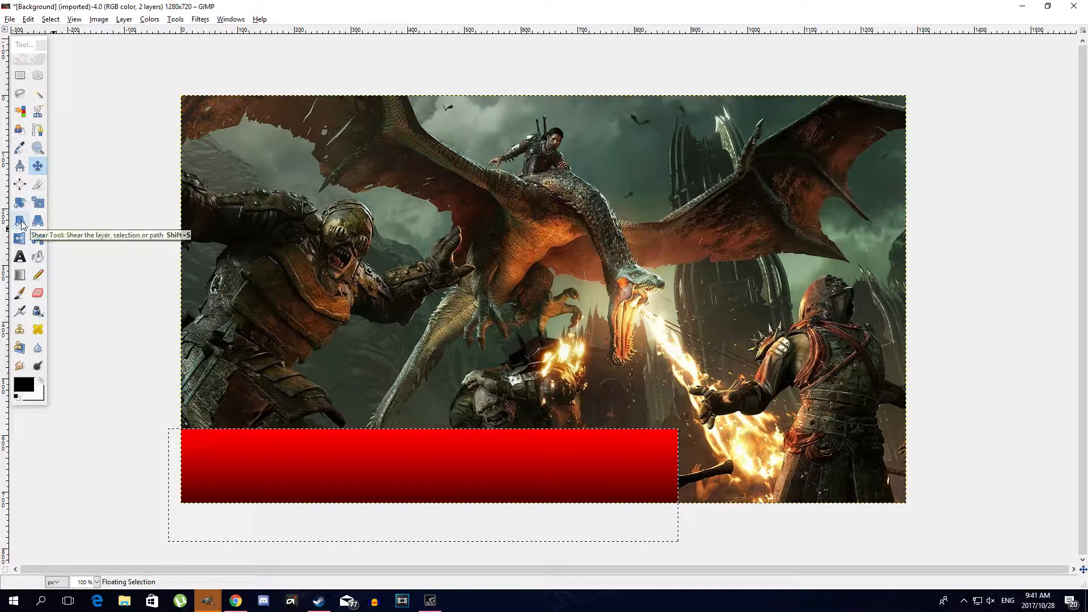
pyautogui.click(39, 204)
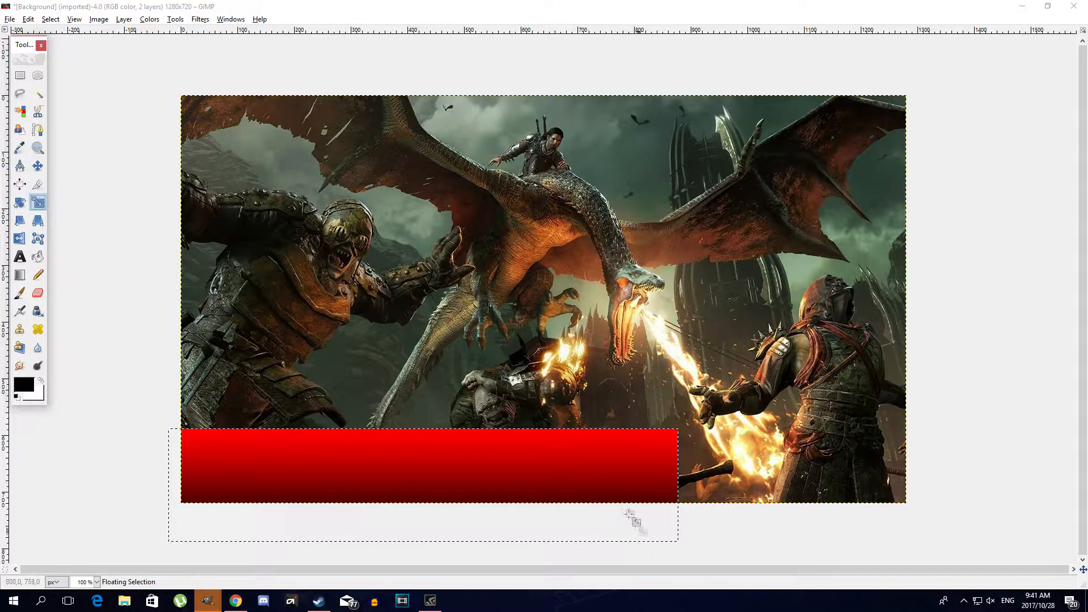
pyautogui.click(632, 519)
pyautogui.moveTo(682, 487); pyautogui.dragTo(915, 489)
pyautogui.click(149, 224)
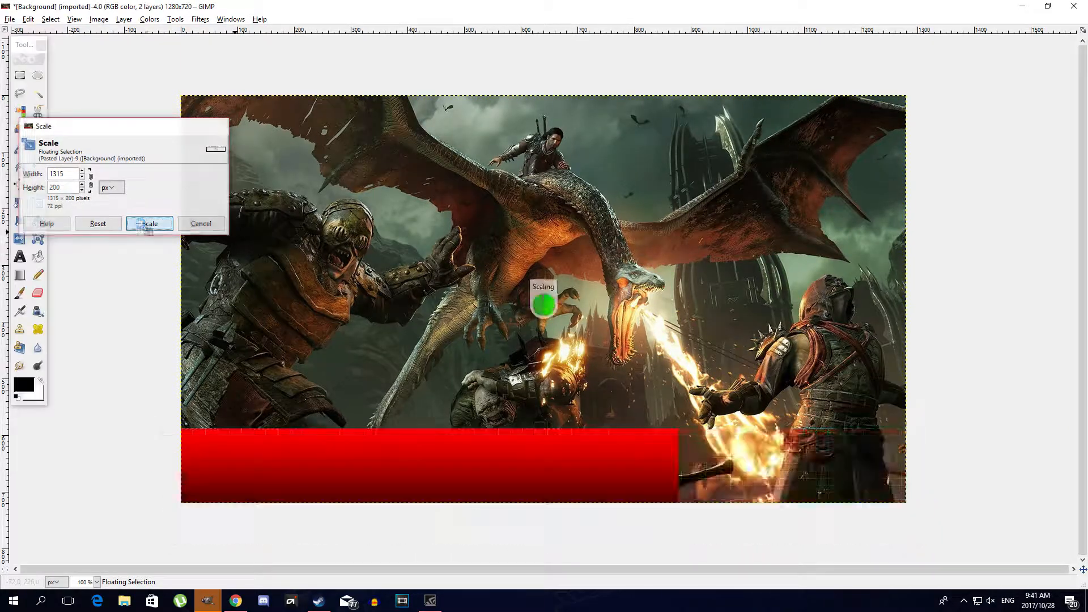
pyautogui.press('m')
pyautogui.moveTo(548, 478); pyautogui.dragTo(547, 479)
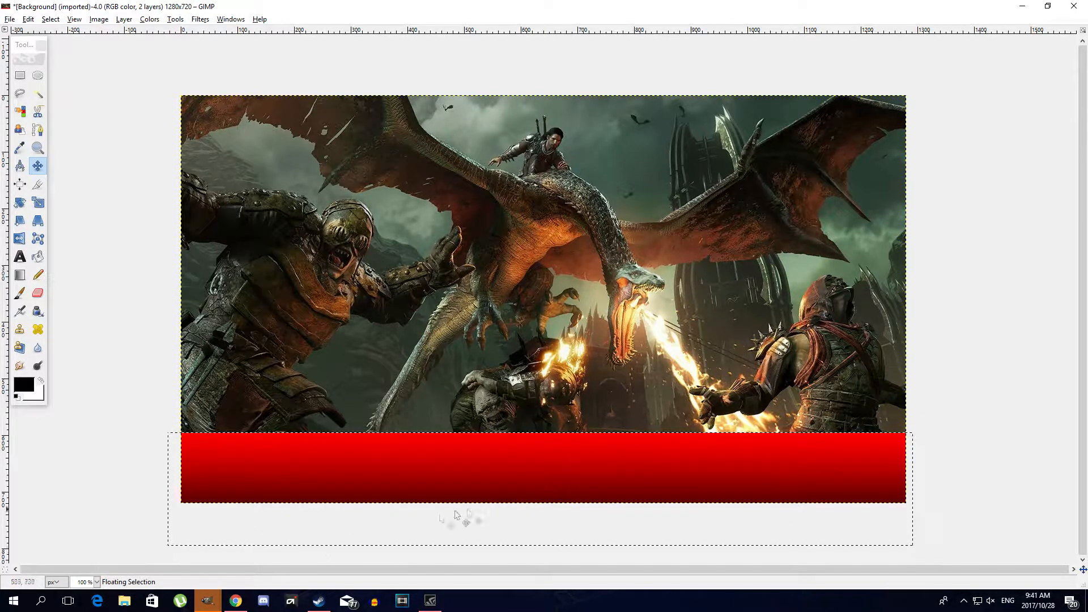
# - Switch to the Infinity Gaming logo image and select all of it
pyautogui.moveTo(210, 606)
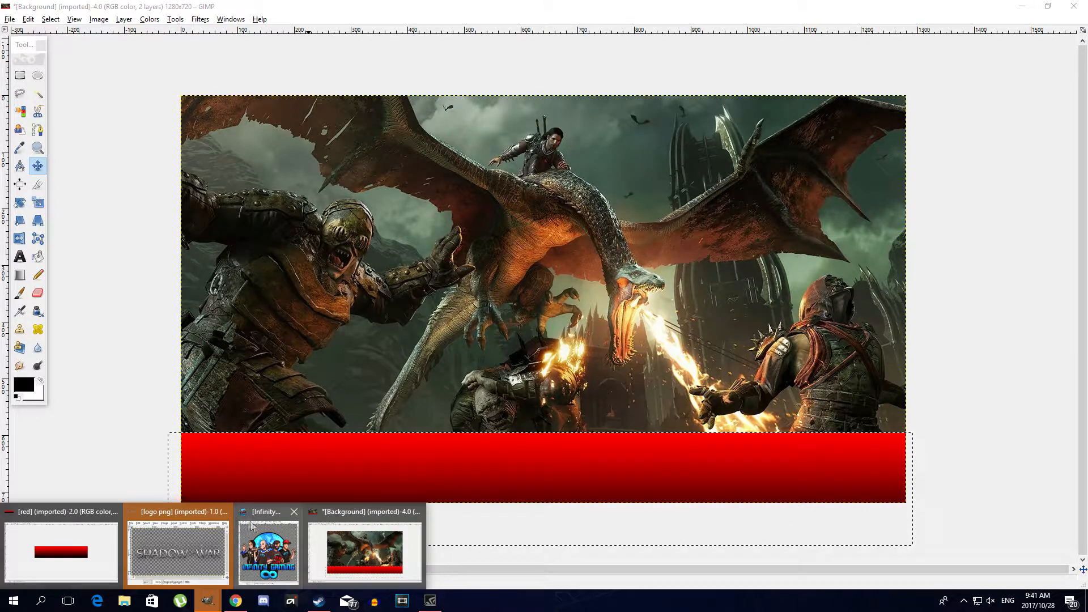
pyautogui.click(269, 544)
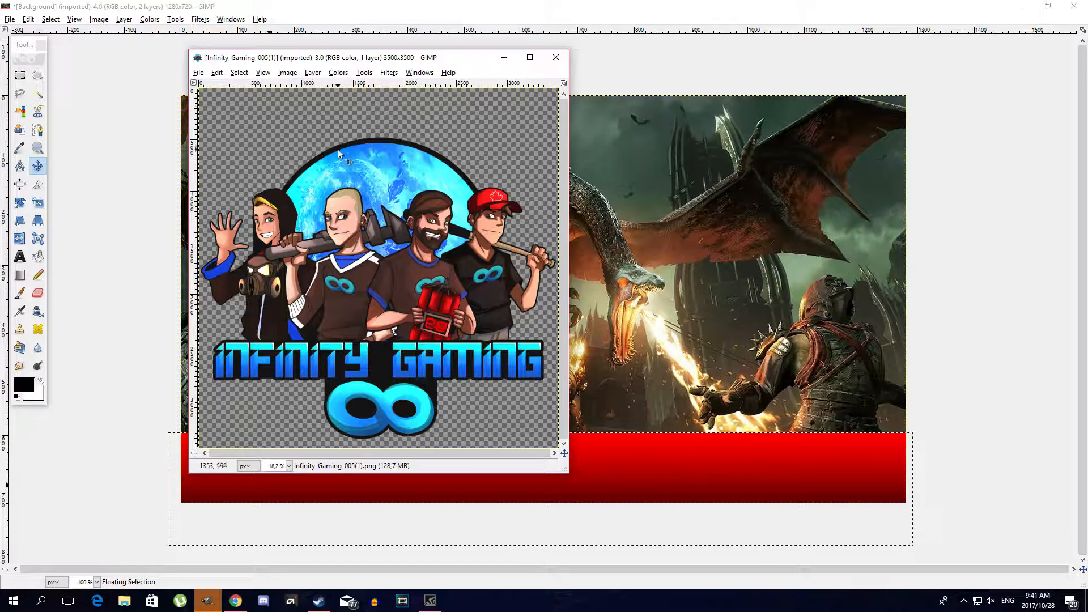
pyautogui.click(240, 78)
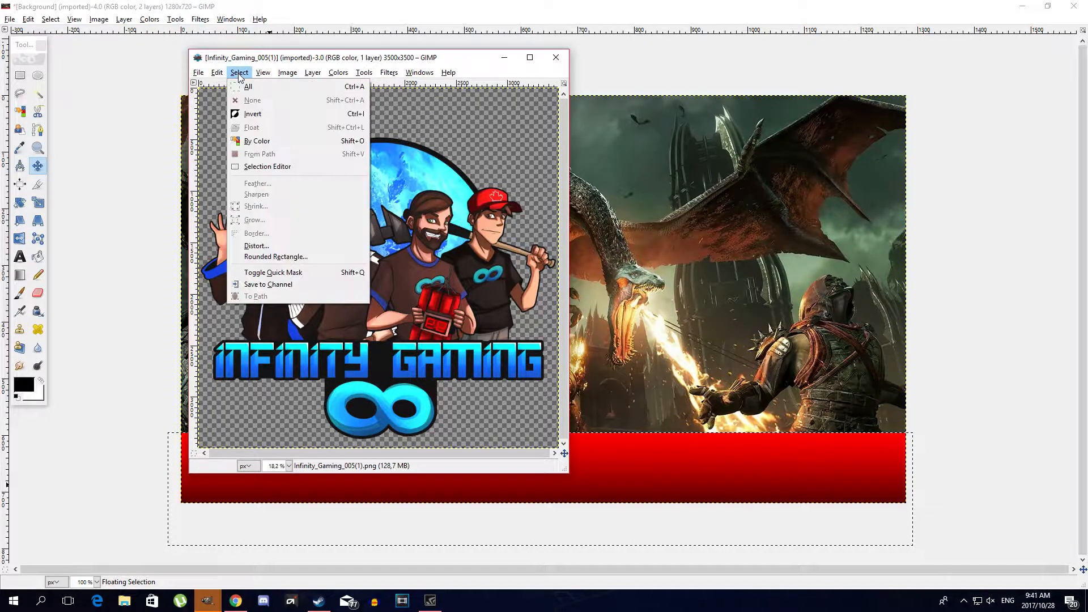
pyautogui.click(252, 86)
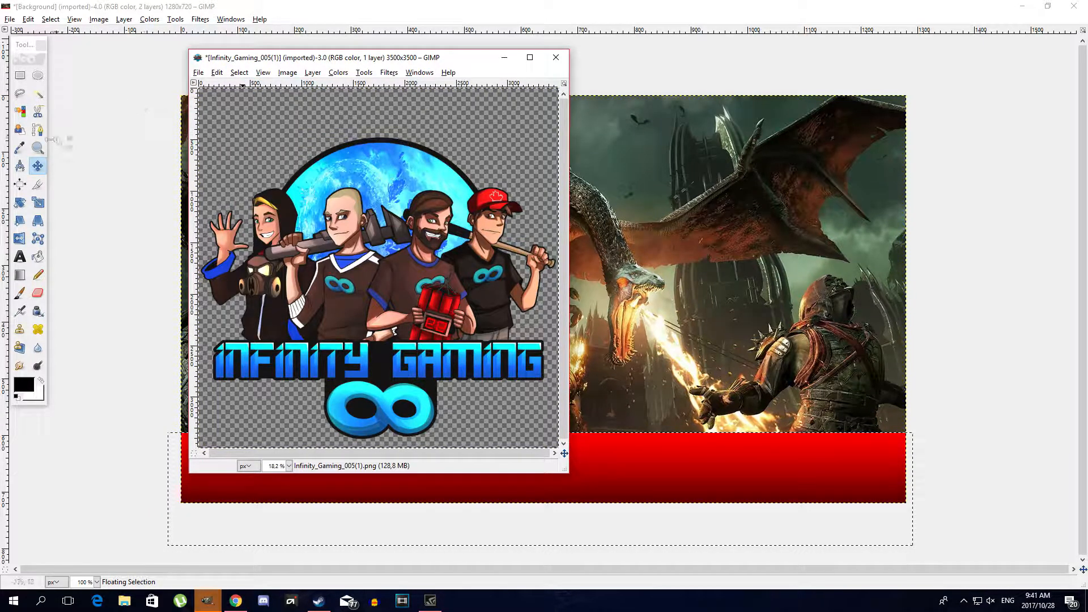
# - Try to scale the selected Infinity Gaming logo to a smaller width
pyautogui.click(36, 204)
pyautogui.click(216, 175)
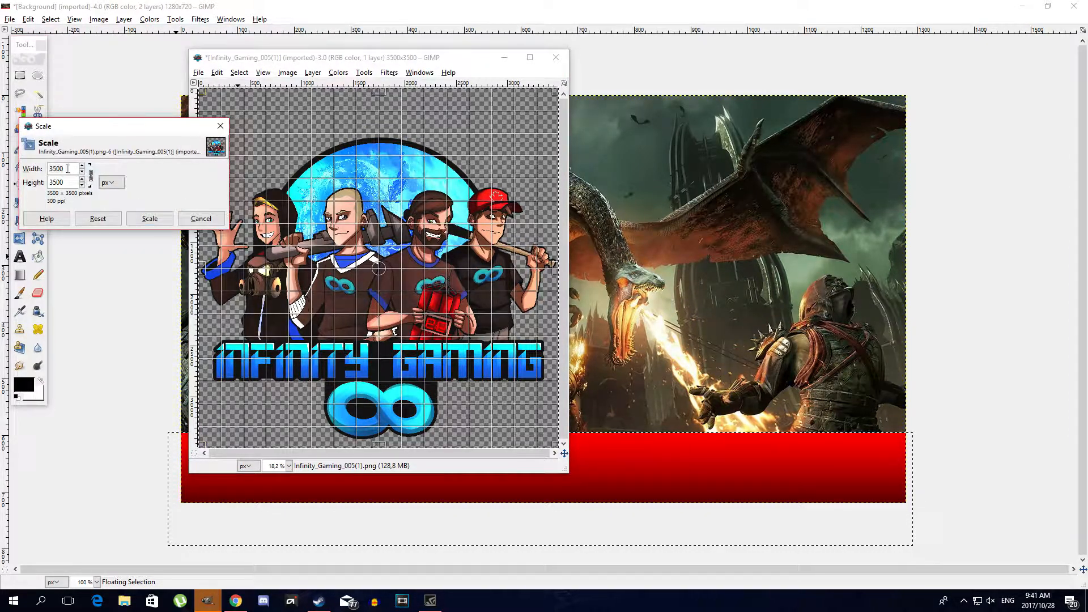
pyautogui.click(68, 168)
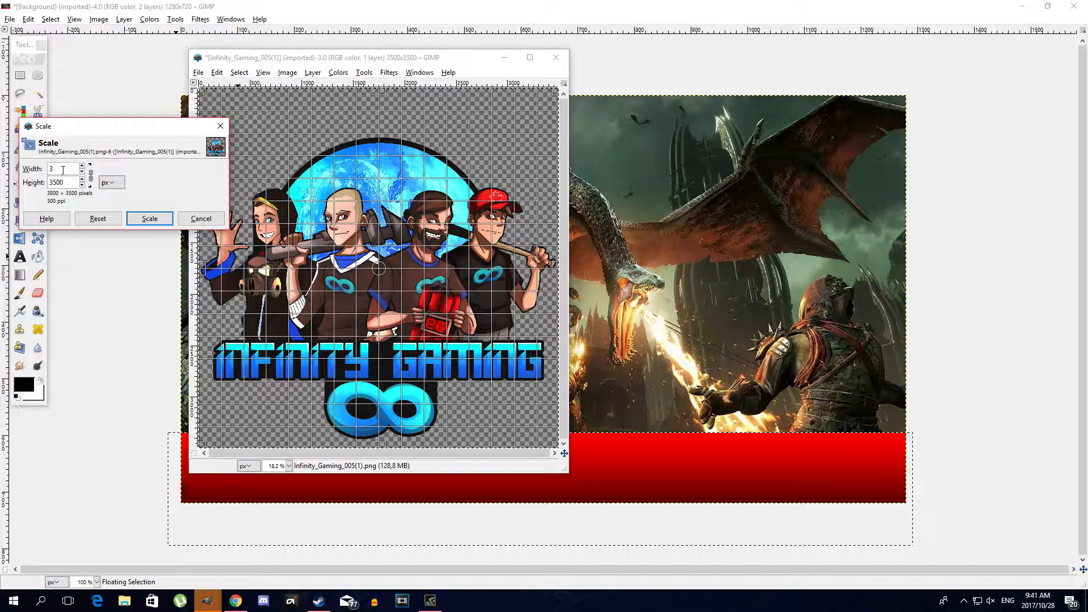
pyautogui.click(149, 219)
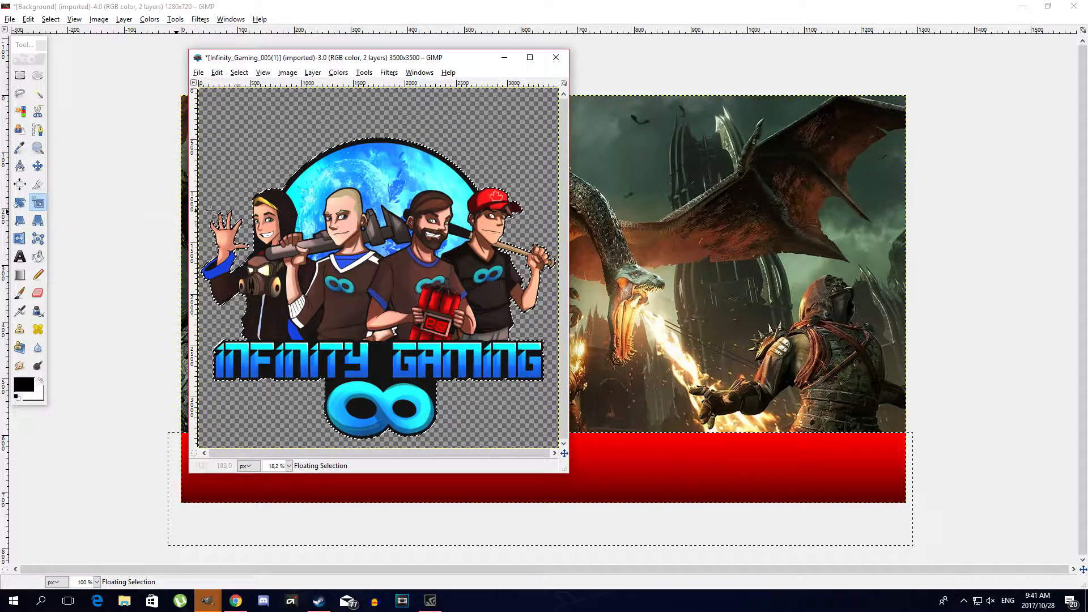
# - Scale the Infinity Gaming logo selection to 300 x 300 pixels
pyautogui.click(240, 72)
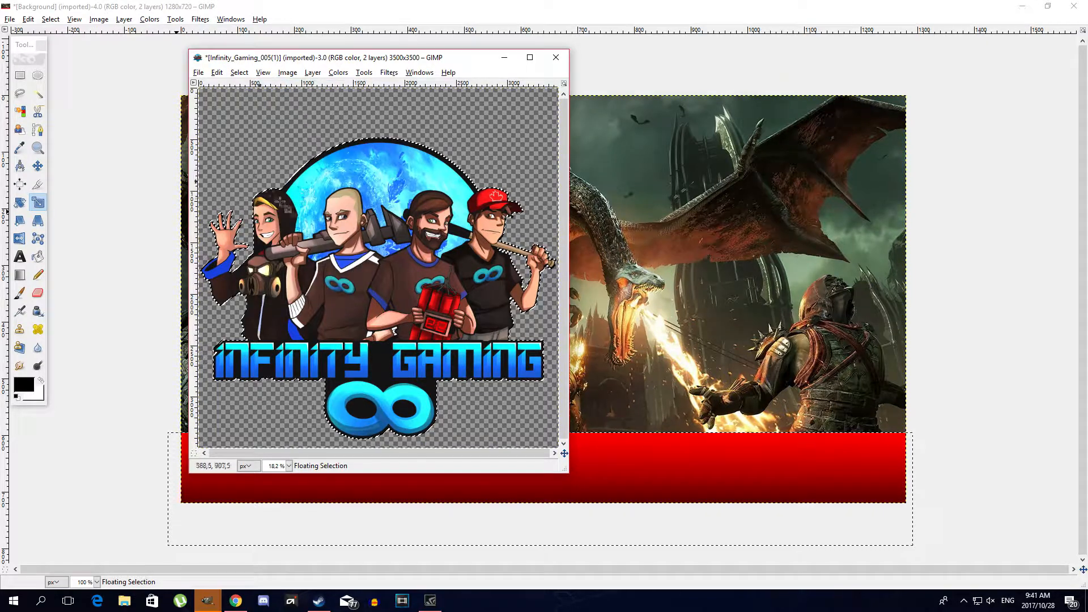
pyautogui.click(367, 265)
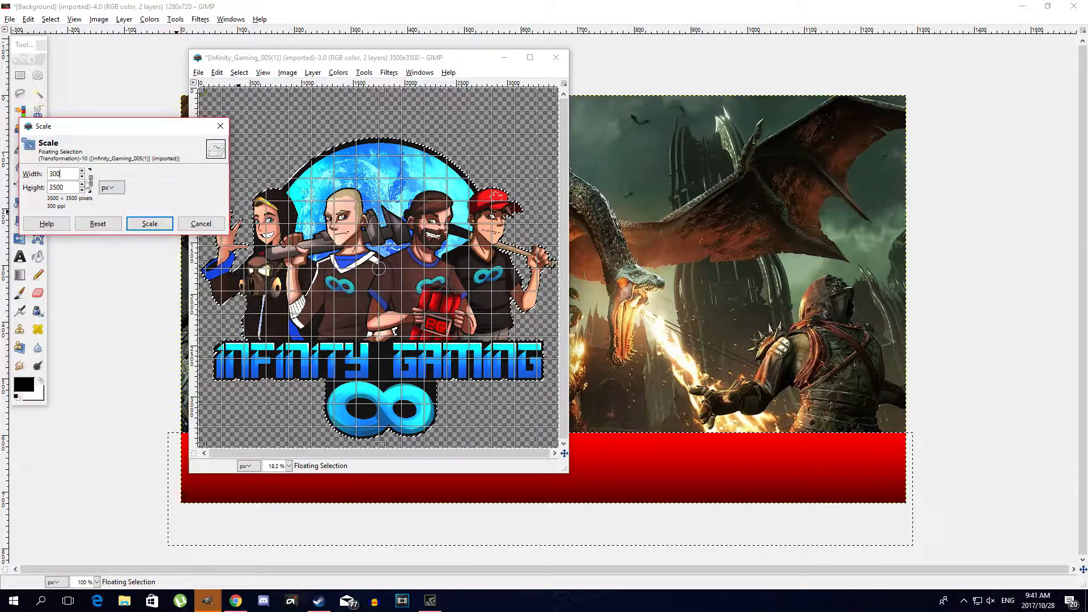
pyautogui.click(67, 188)
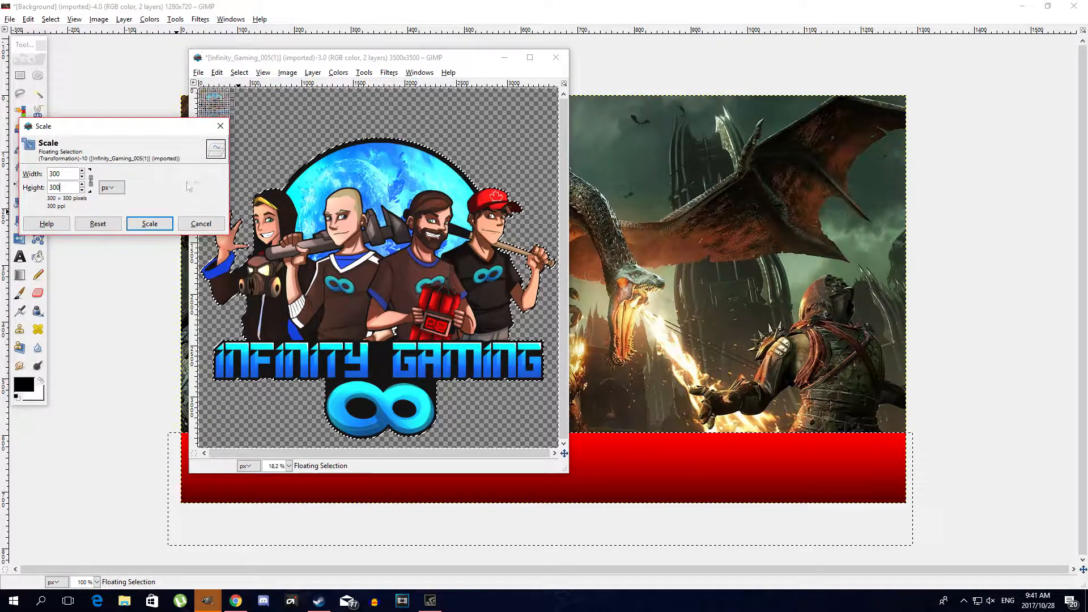
pyautogui.moveTo(162, 134); pyautogui.dragTo(163, 194)
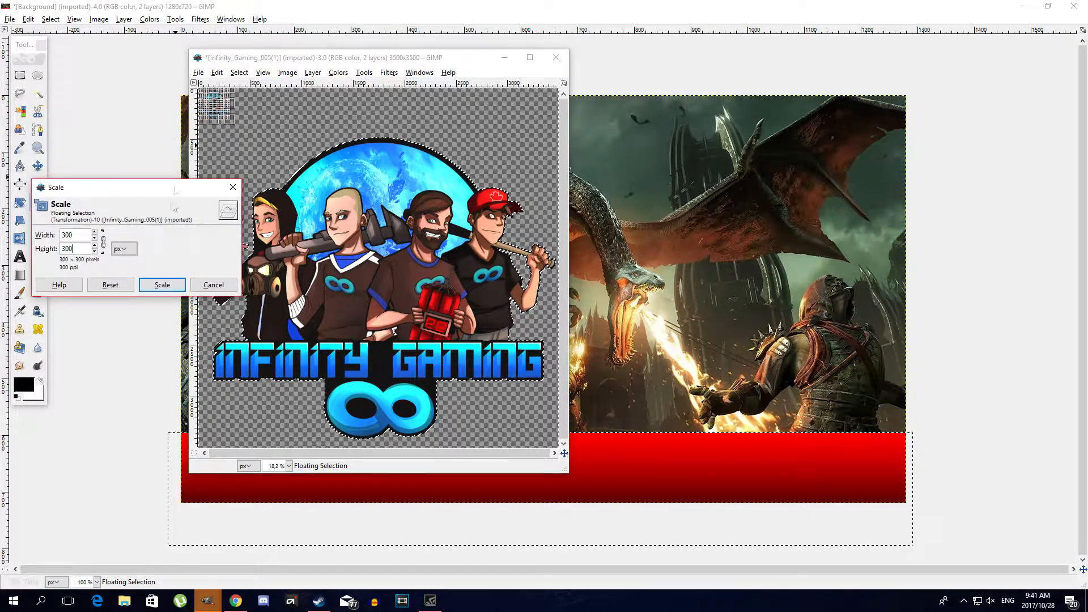
pyautogui.click(151, 284)
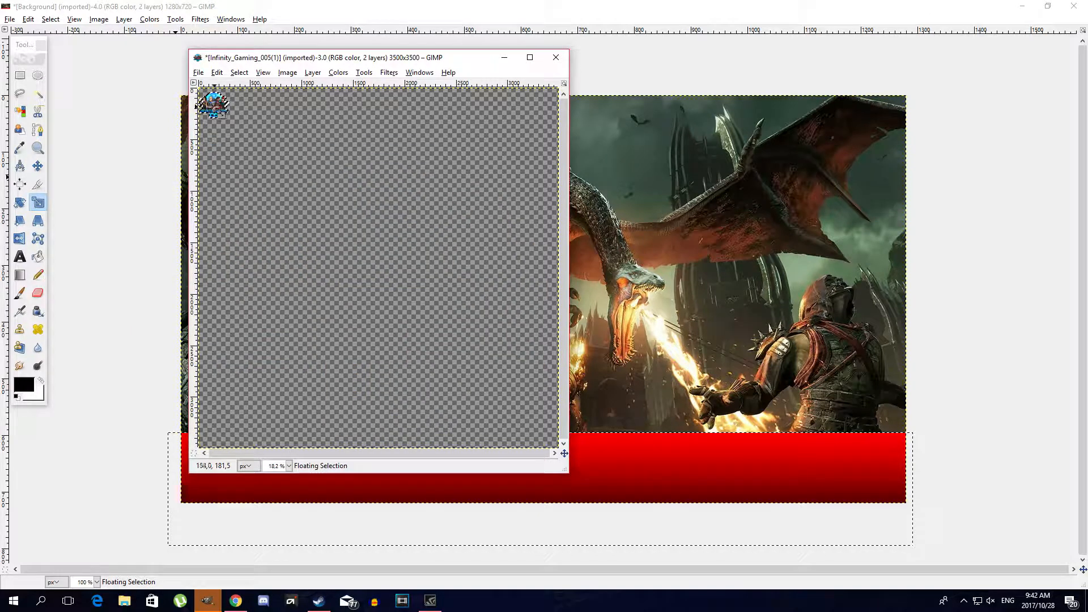
# - Copy the scaled Infinity Gaming logo into the Background image and anchor it in the lower-left corner, overlapping the red banner
pyautogui.press('m')
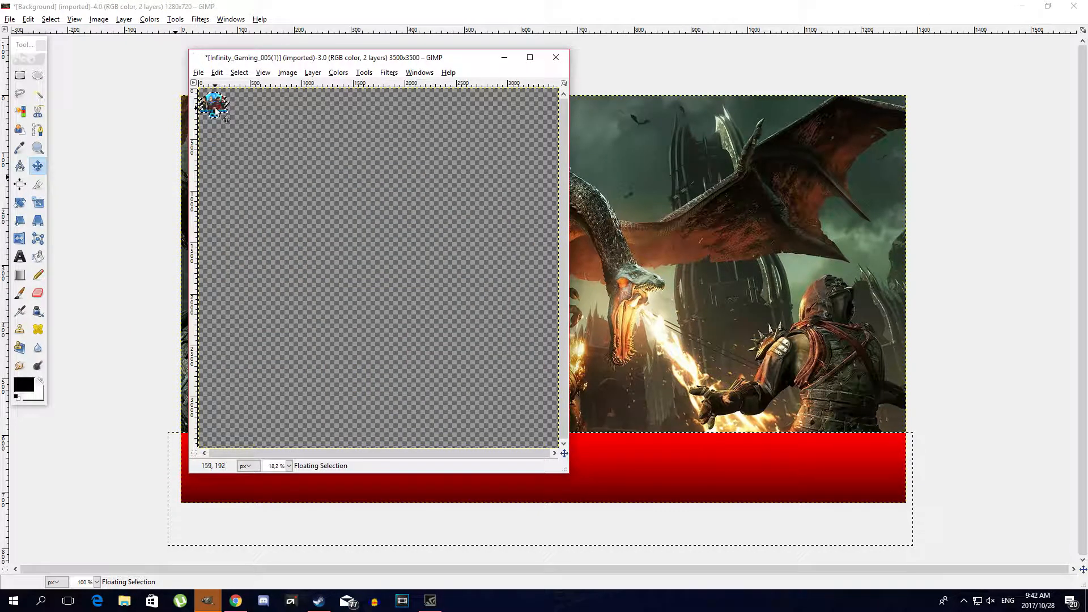
pyautogui.hotkey('ctrl', 'c')
pyautogui.hotkey('ctrl', 'c')
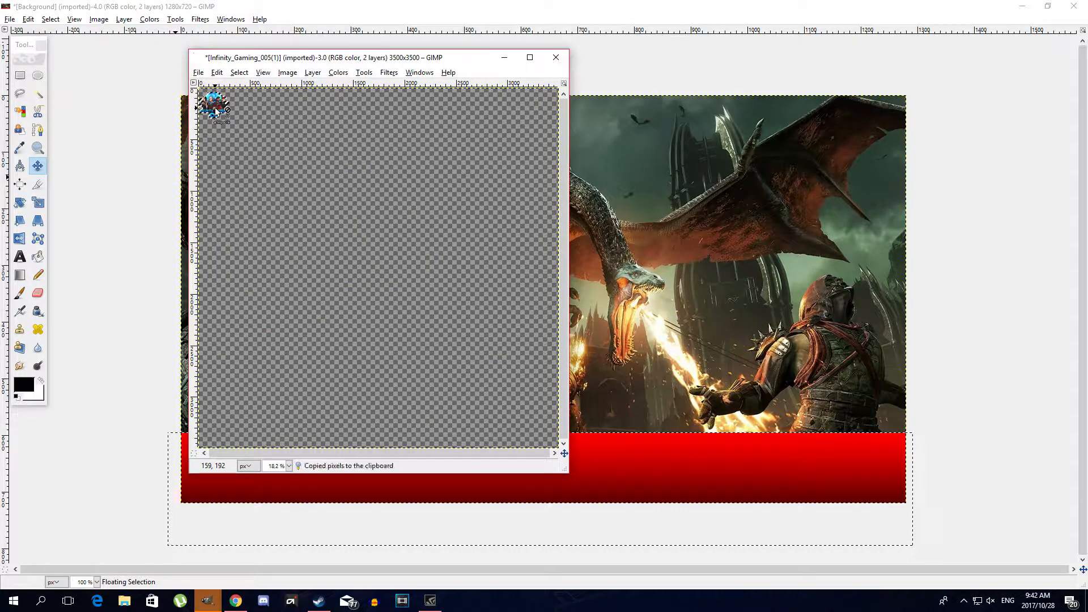
pyautogui.click(504, 57)
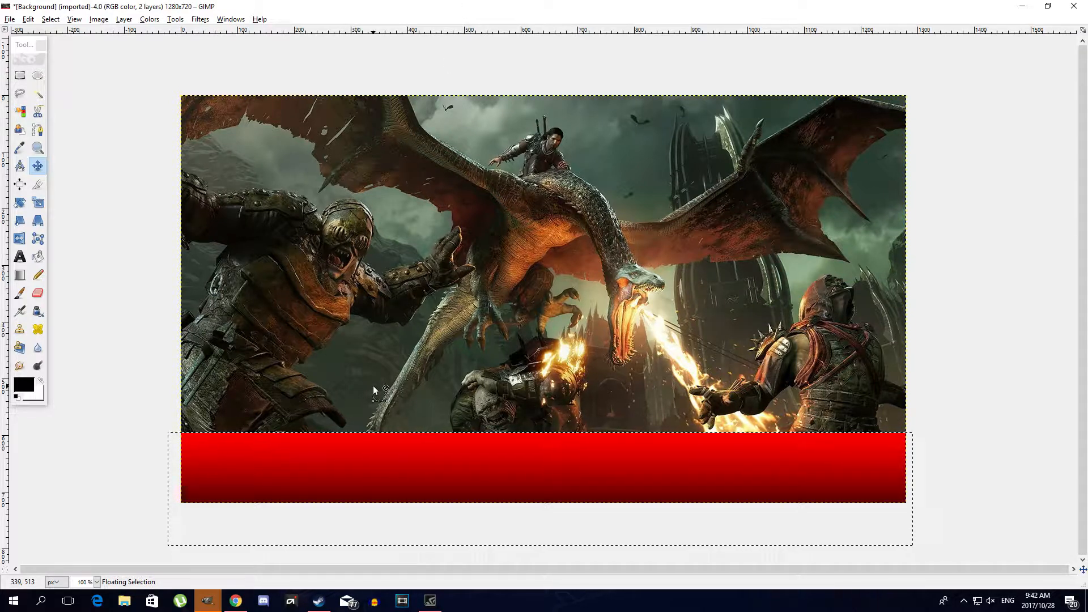
pyautogui.hotkey('ctrl', 'v')
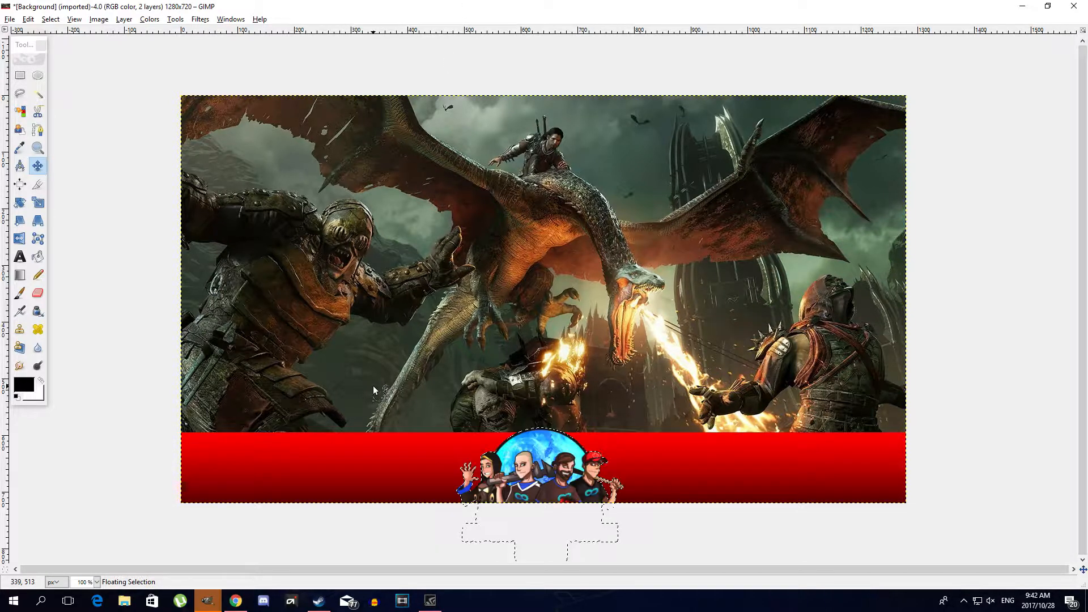
pyautogui.moveTo(546, 474); pyautogui.dragTo(285, 396)
pyautogui.click(327, 337)
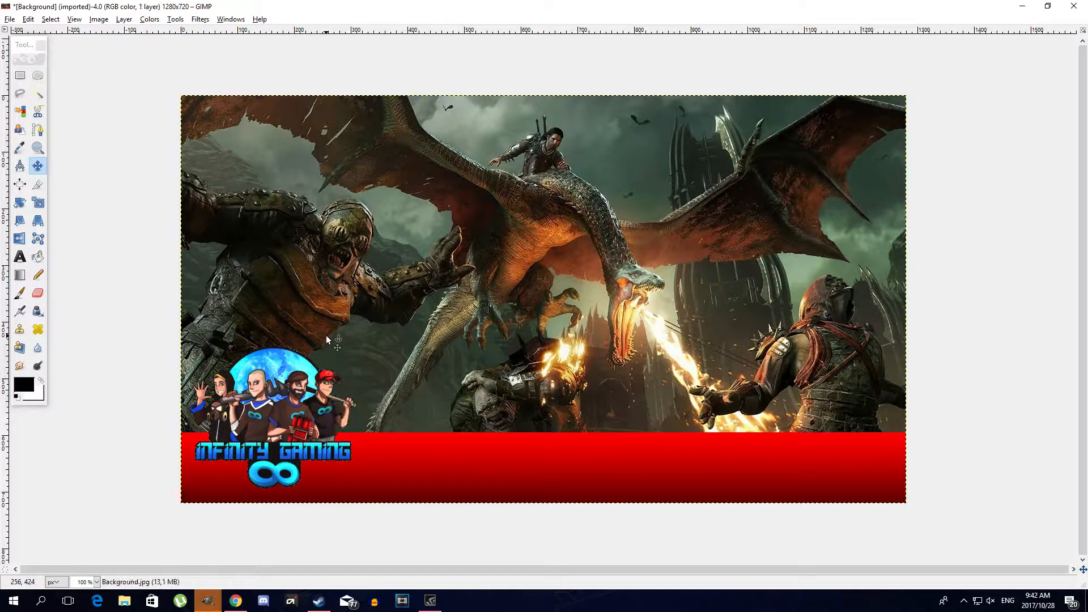
# - Copy the Shadow of War logo from the logo png image into the Background image and move it to the upper-left area
pyautogui.moveTo(217, 604)
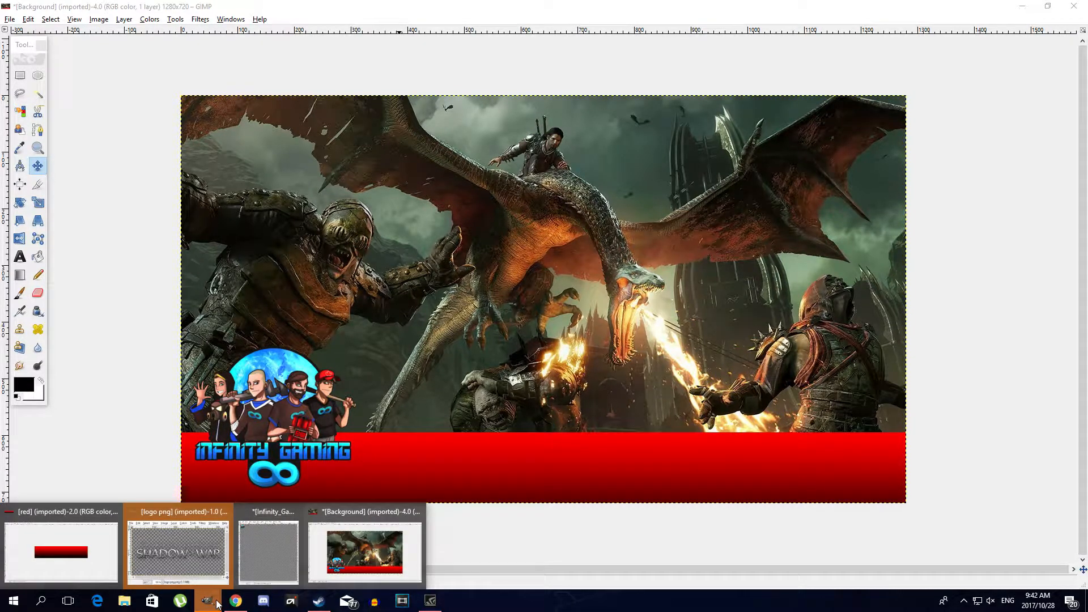
pyautogui.click(207, 563)
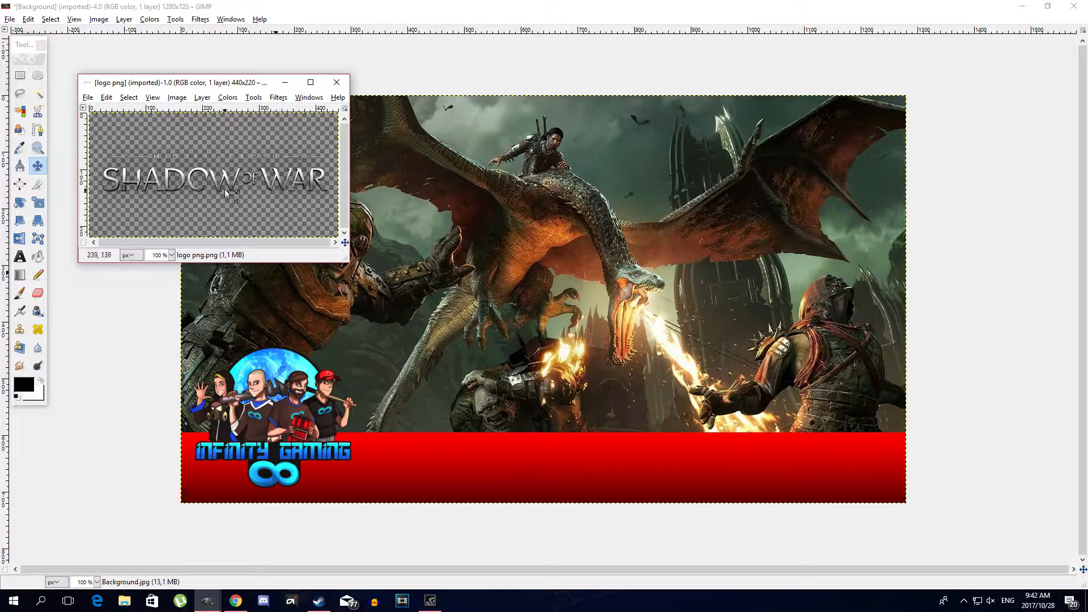
pyautogui.hotkey('ctrl', 'c')
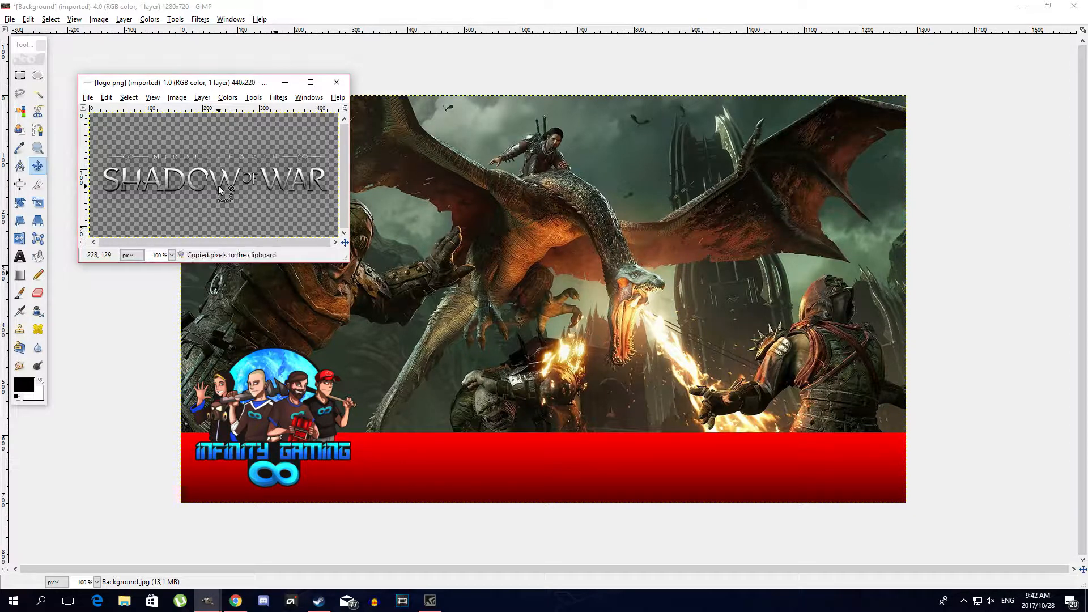
pyautogui.click(285, 83)
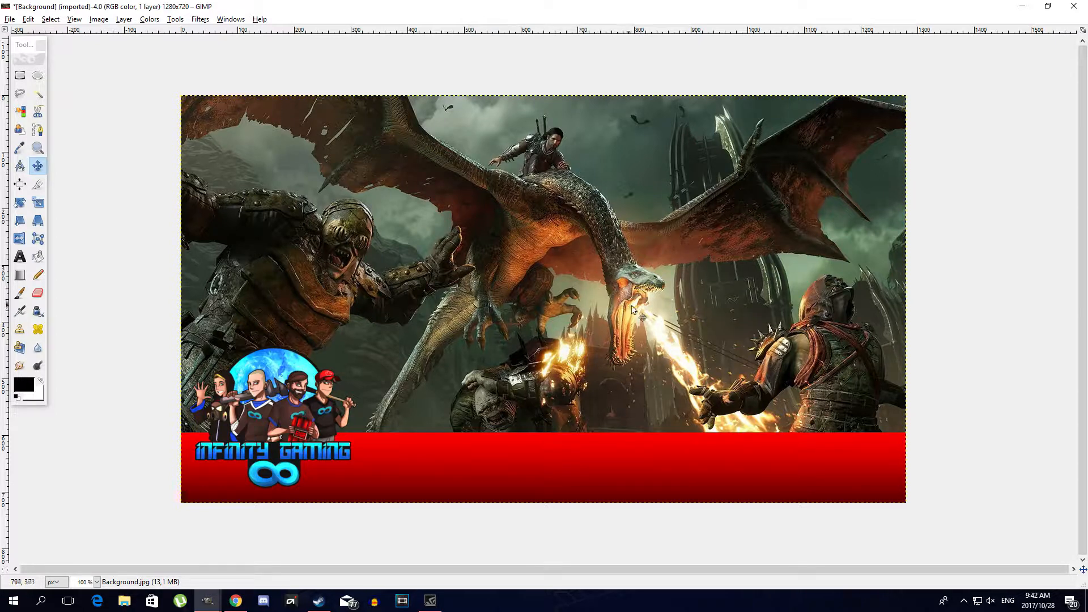
pyautogui.hotkey('ctrl', 'v')
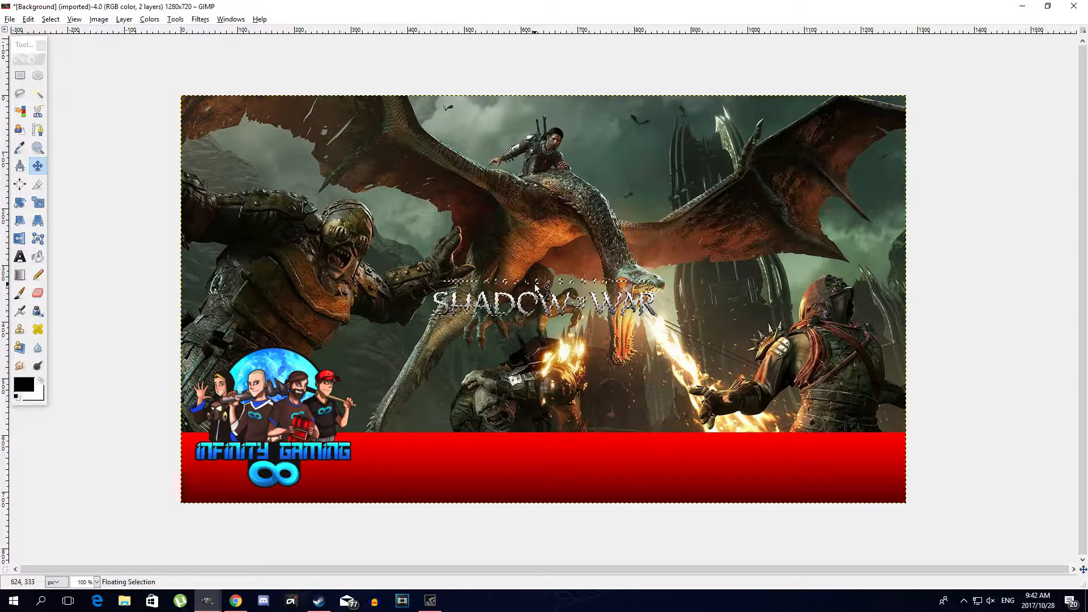
pyautogui.moveTo(548, 315); pyautogui.dragTo(323, 157)
# - Scale the pasted Shadow of War logo to 618 x 309 pixels and anchor it in the upper-right corner of the Background image
pyautogui.click(38, 202)
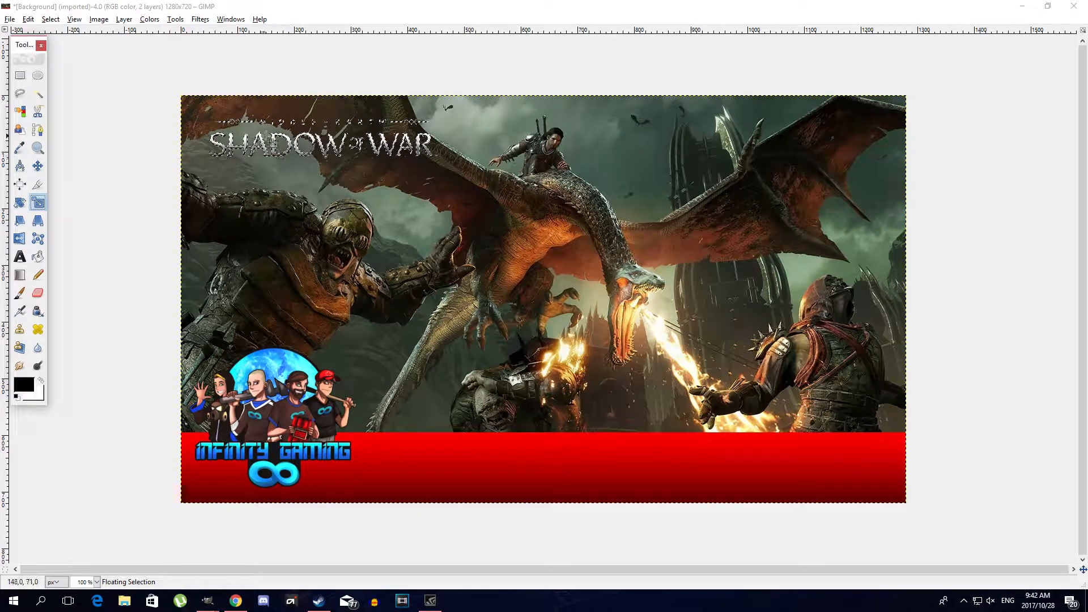
pyautogui.click(291, 139)
pyautogui.moveTo(456, 204); pyautogui.dragTo(539, 250)
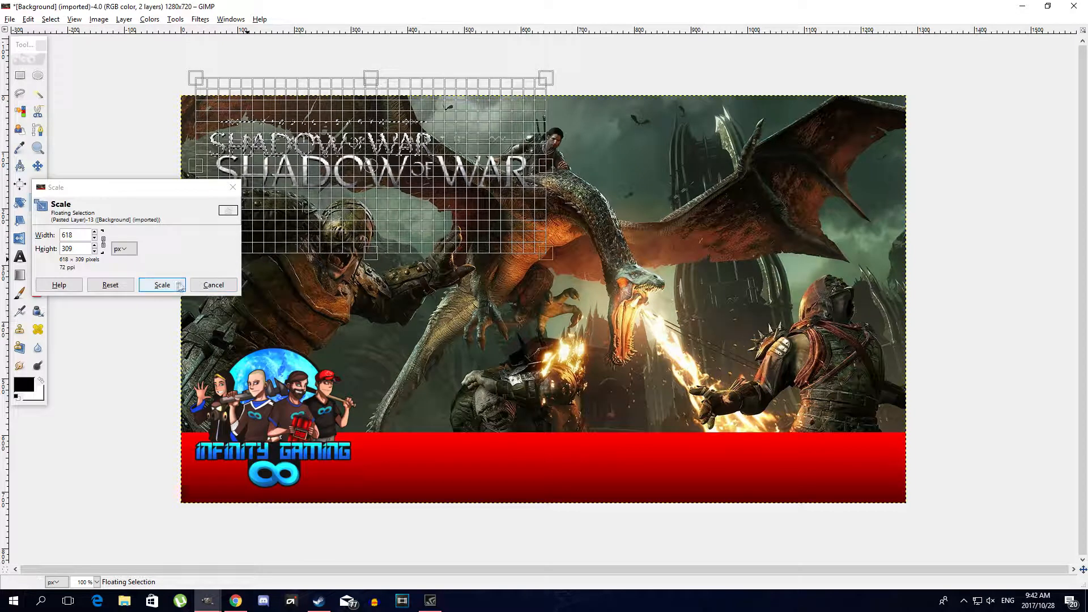
pyautogui.click(162, 285)
pyautogui.press('m')
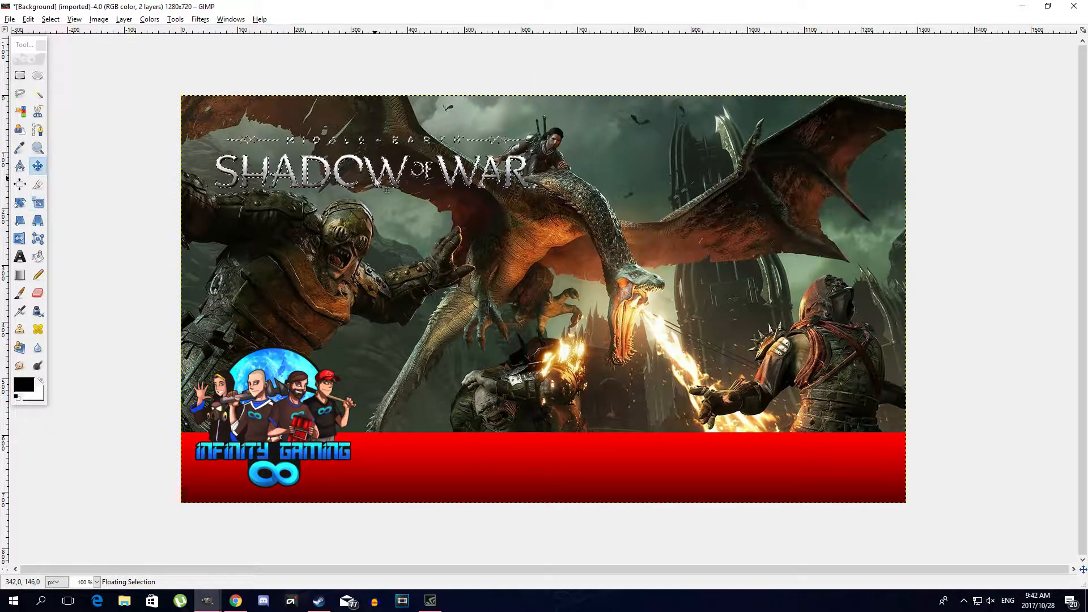
pyautogui.moveTo(395, 188); pyautogui.dragTo(760, 157)
pyautogui.click(700, 196)
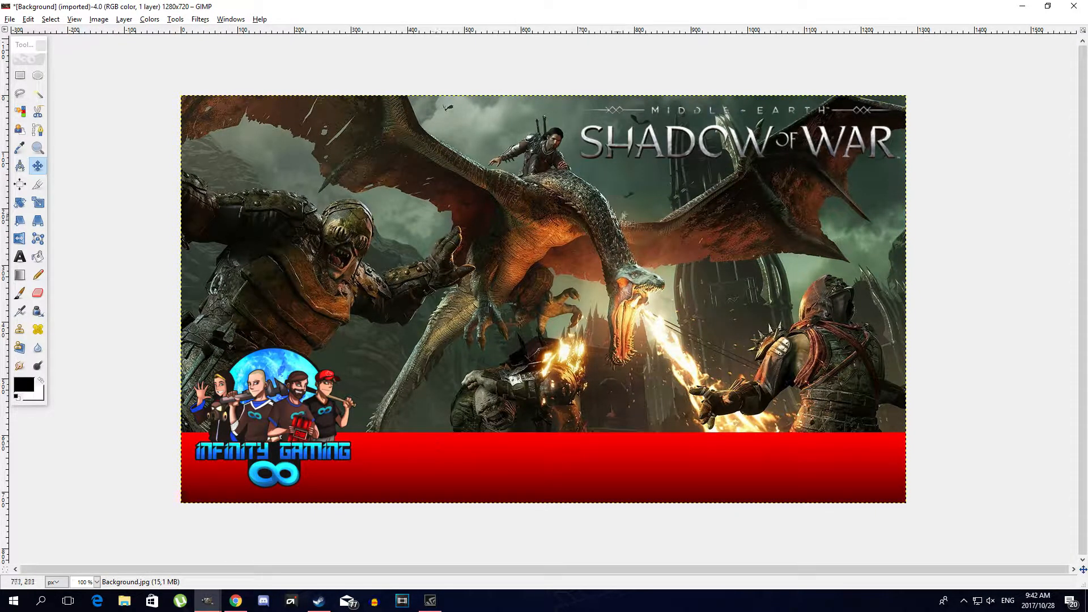
# - Switch to Chrome and copy "The siege of Darz-ghurum" from the video title on the YouTube edit page
pyautogui.click(235, 601)
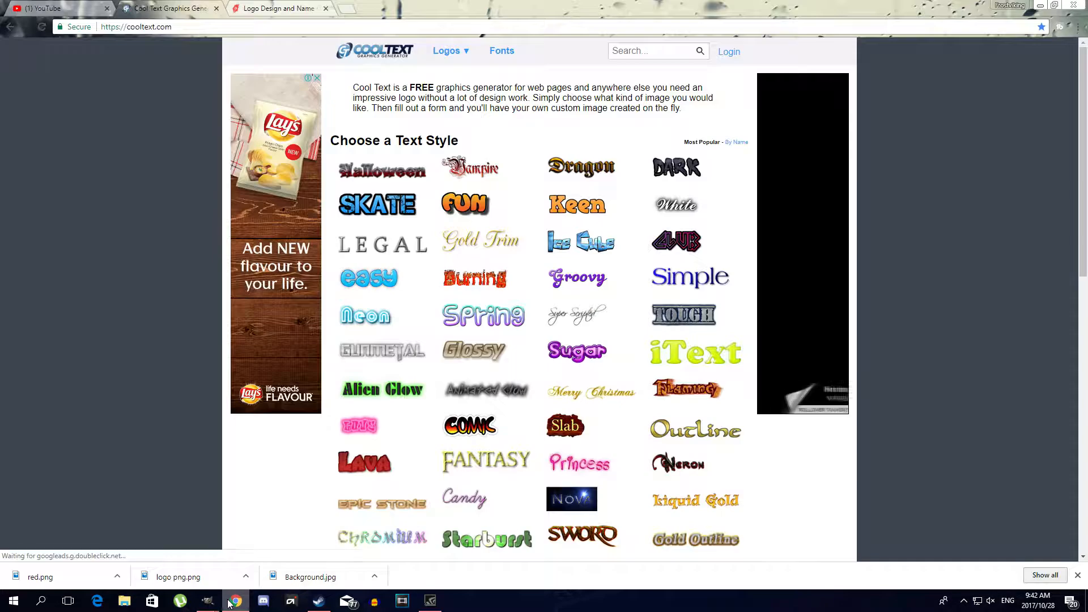
pyautogui.click(51, 9)
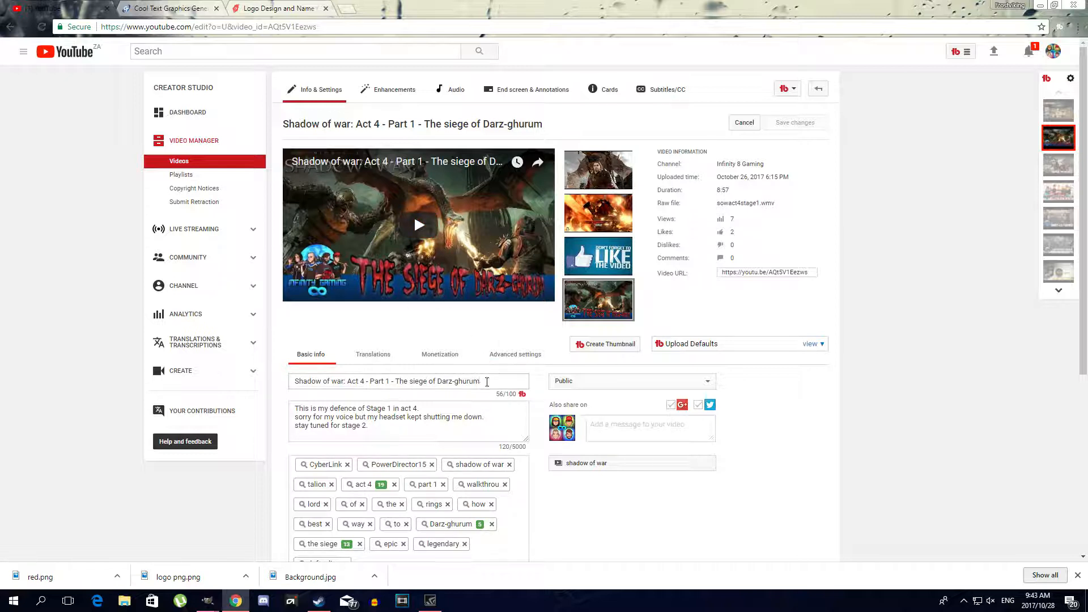
pyautogui.moveTo(487, 381); pyautogui.dragTo(395, 382)
pyautogui.rightClick(404, 383)
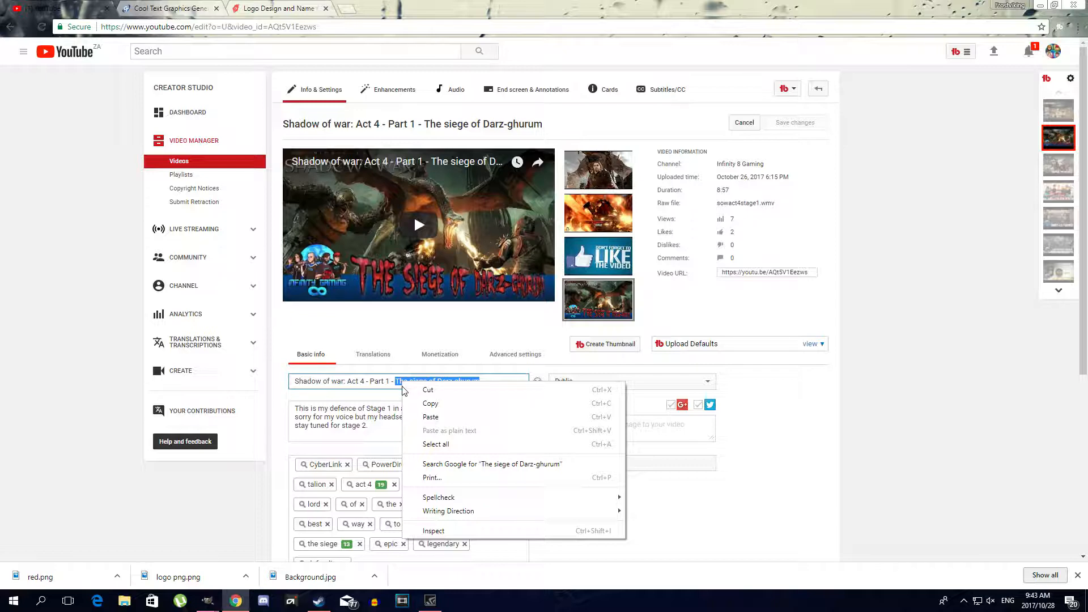
pyautogui.click(432, 404)
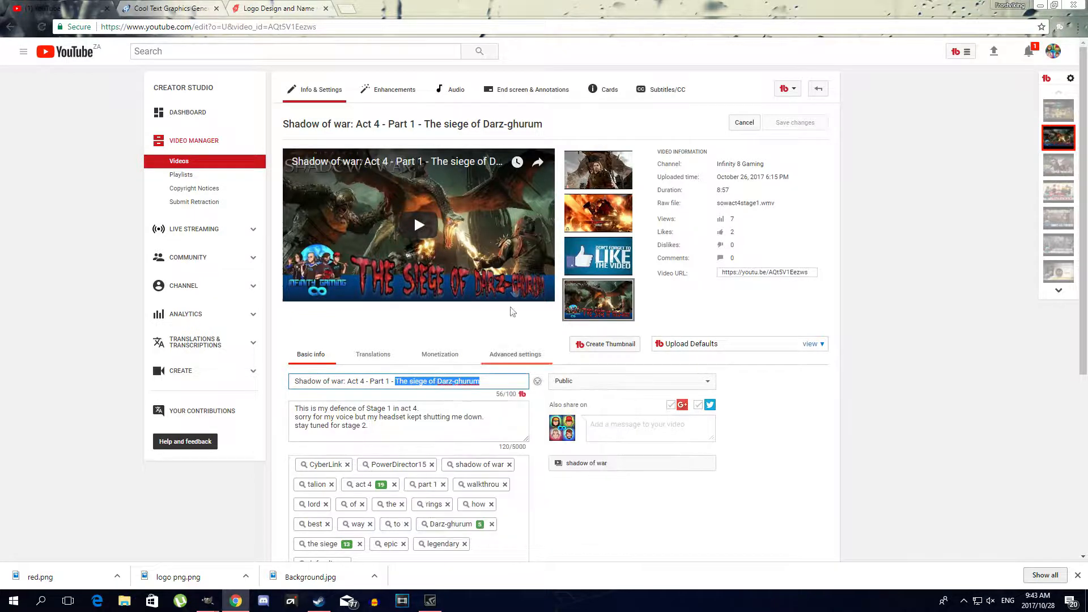
# - Browse the text styles on Cool Text and the first four pages of logo designs on FlamingText
pyautogui.click(173, 10)
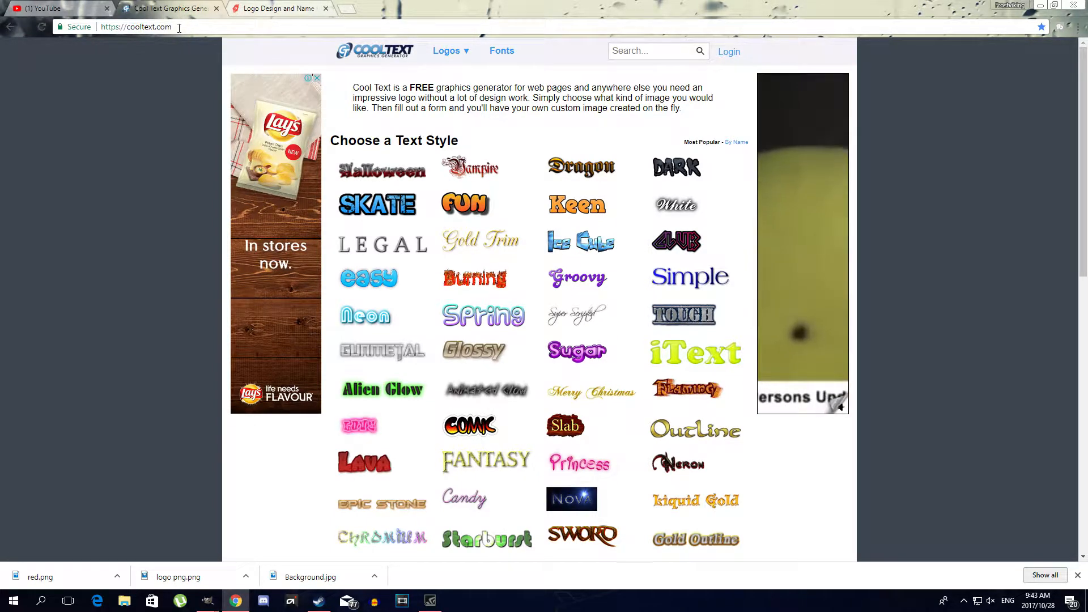
pyautogui.click(276, 10)
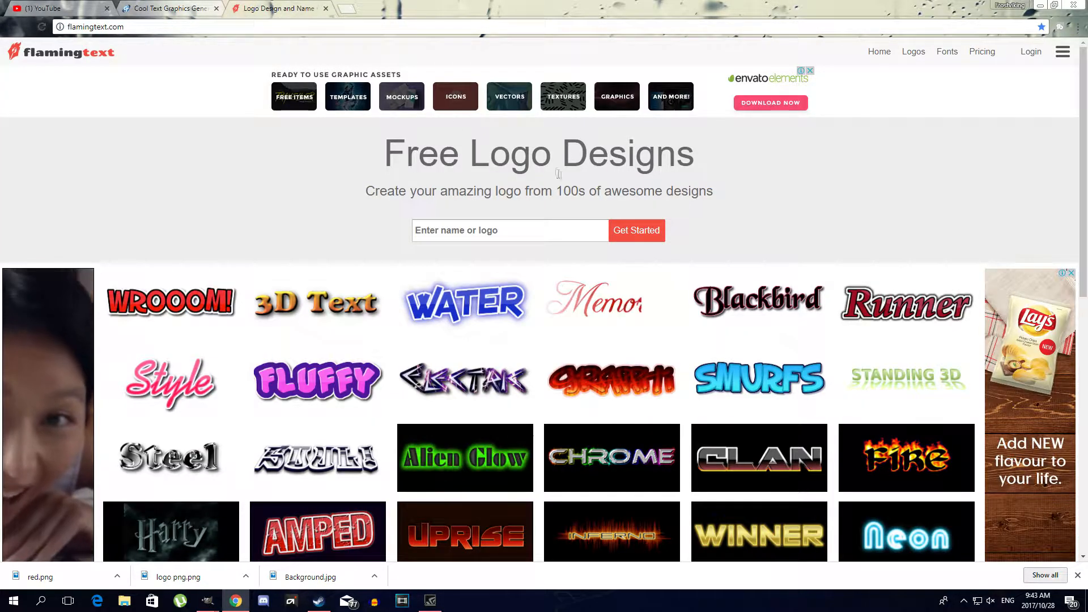
pyautogui.scroll(-3, 738, 217)
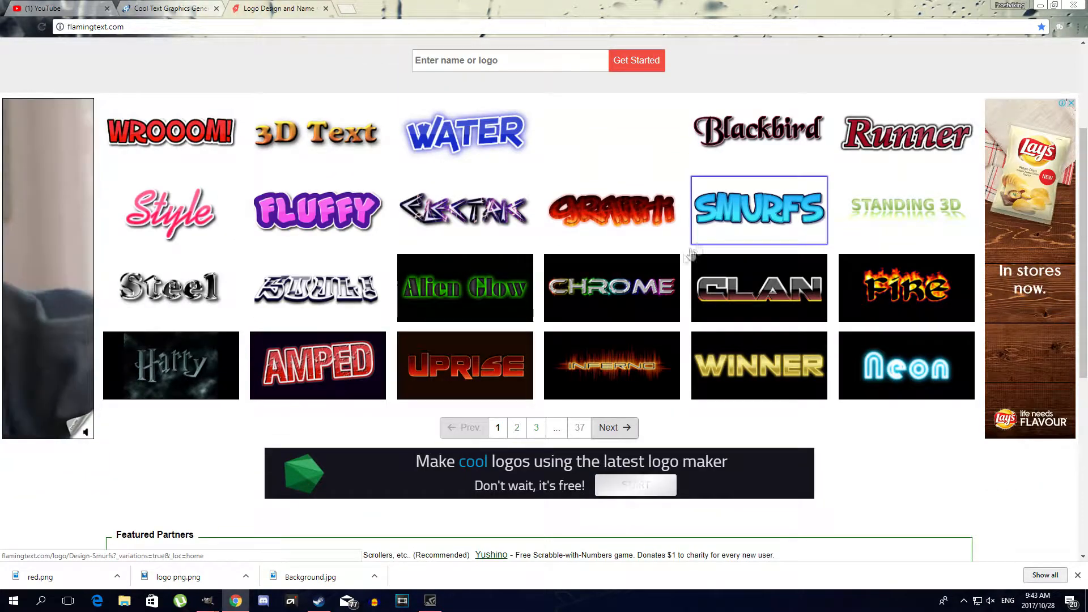
pyautogui.click(517, 428)
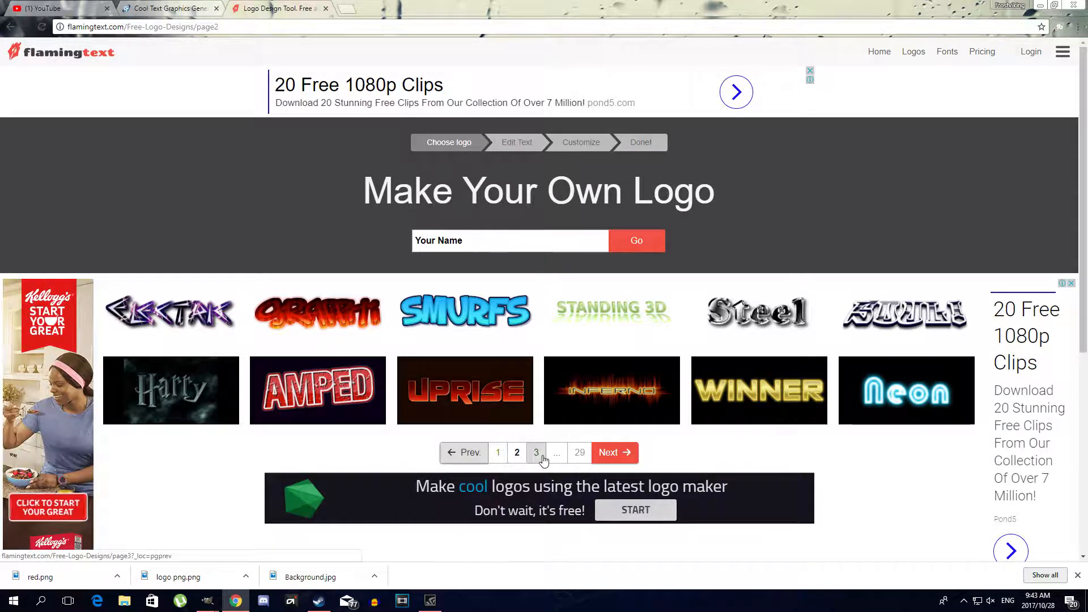
pyautogui.click(542, 456)
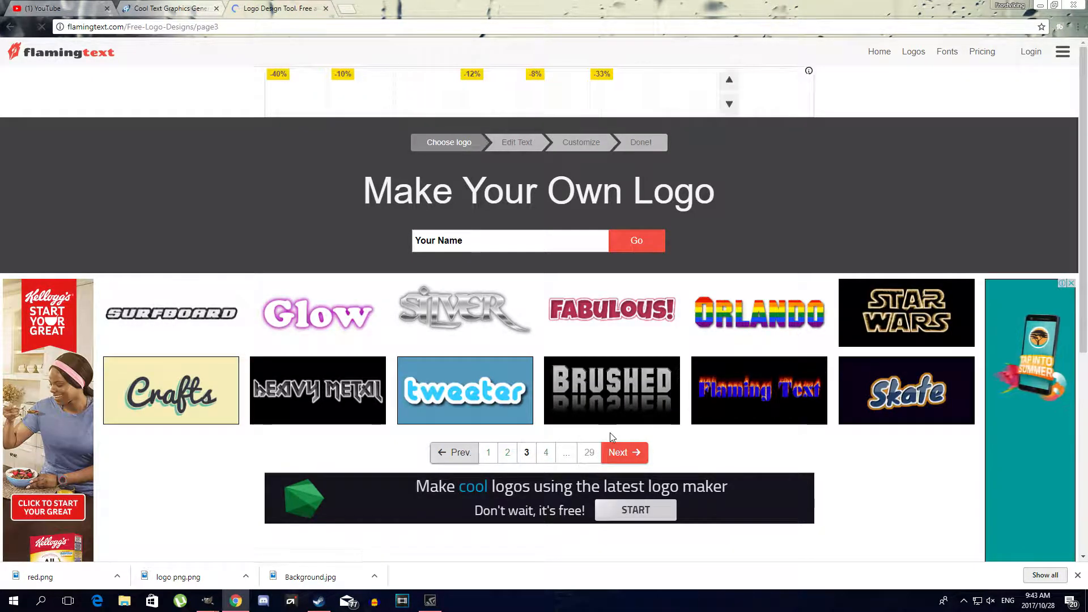
pyautogui.click(546, 453)
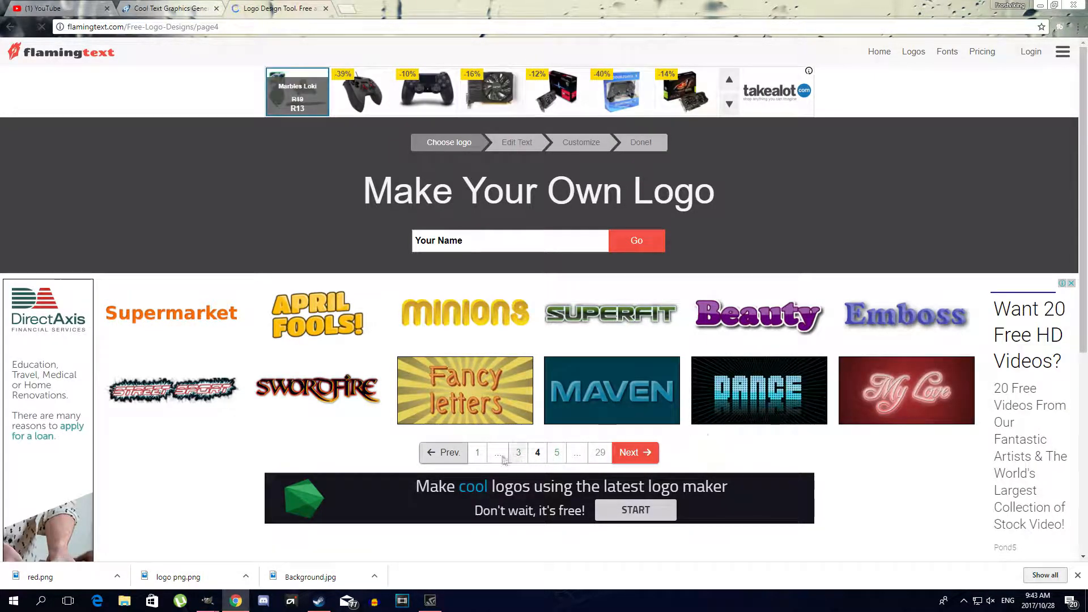
pyautogui.click(478, 453)
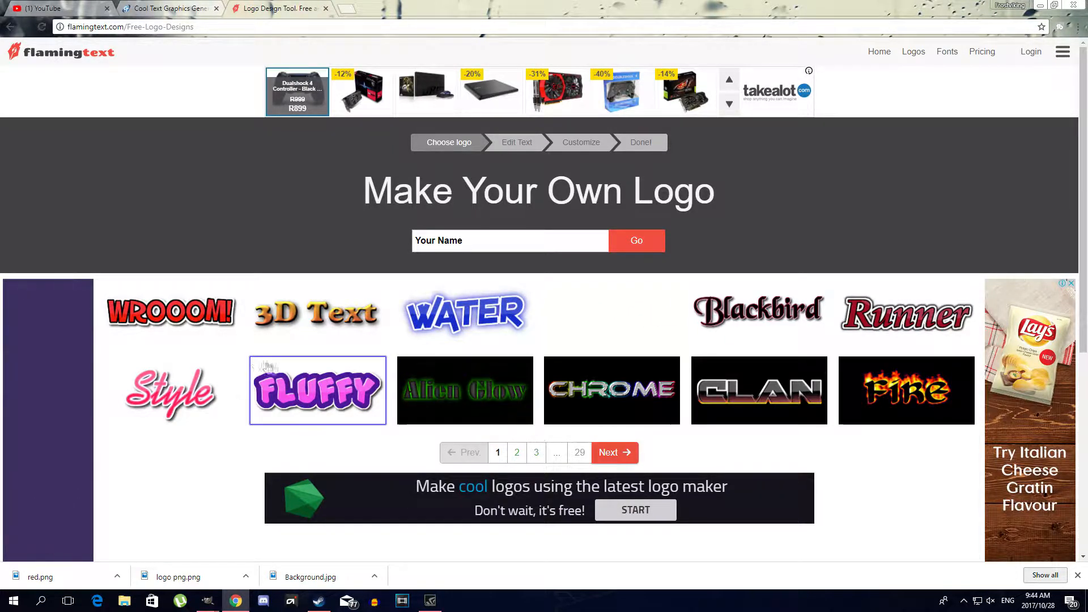
# - Edit the Clan logo design with the copied text "The siege of Darz-ghurum" and a font size of 78
pyautogui.click(781, 404)
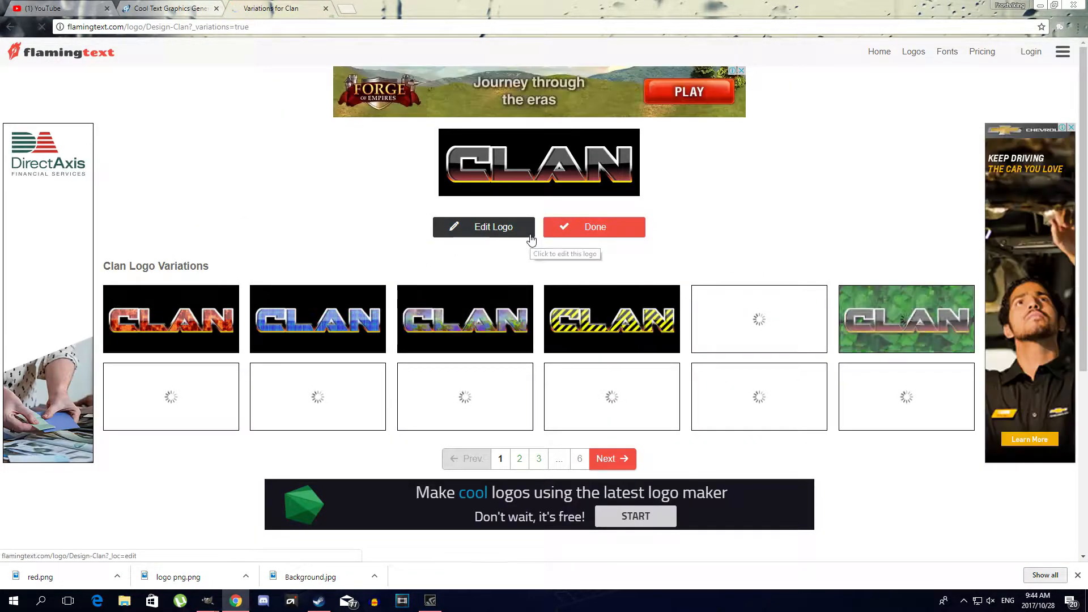
pyautogui.click(497, 232)
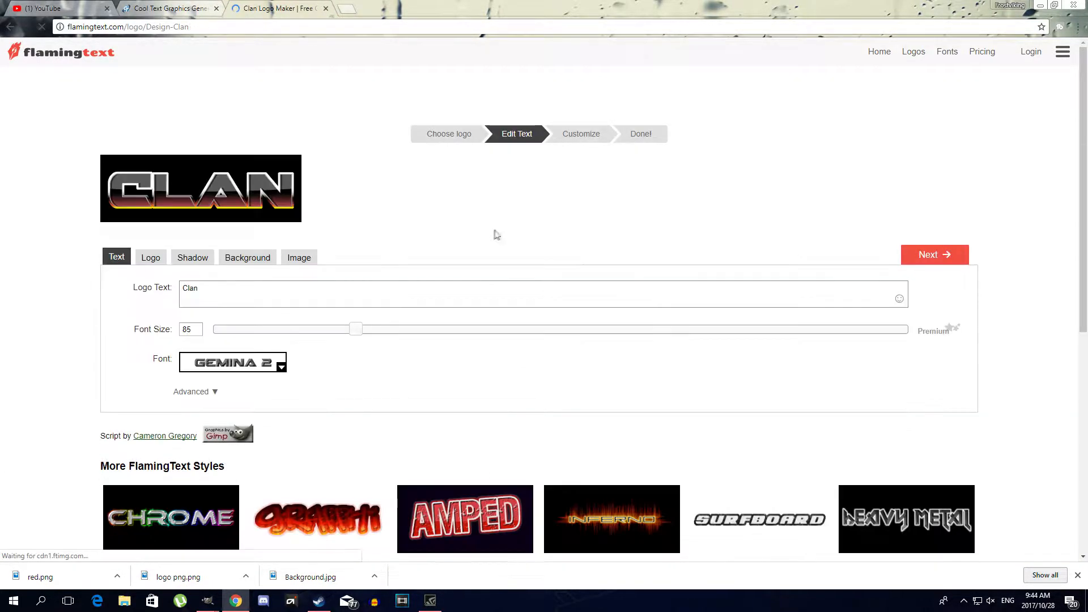
pyautogui.doubleClick(190, 288)
pyautogui.rightClick(185, 287)
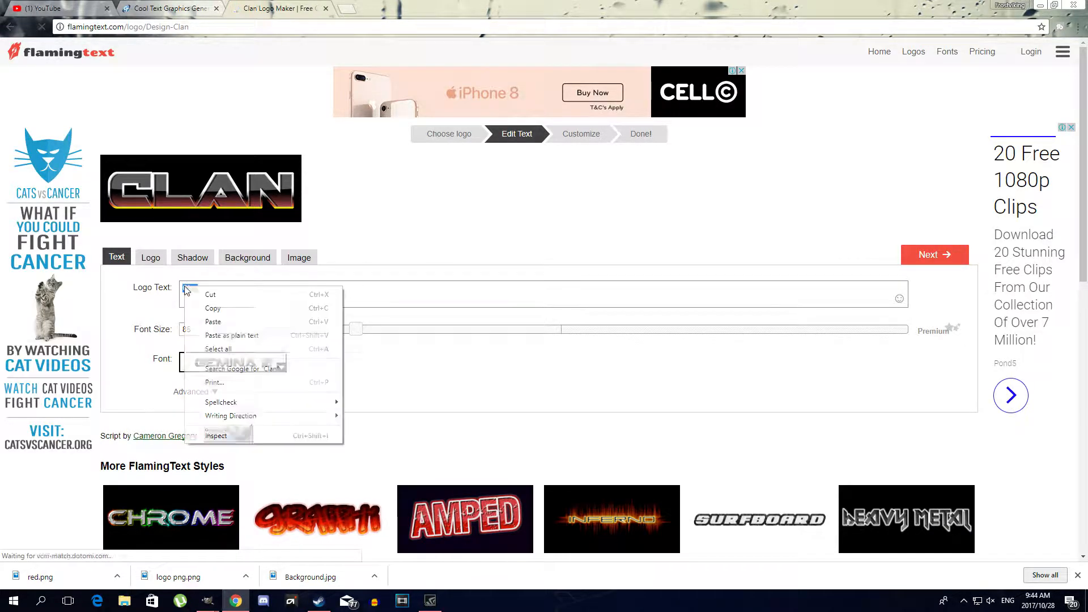
pyautogui.click(238, 321)
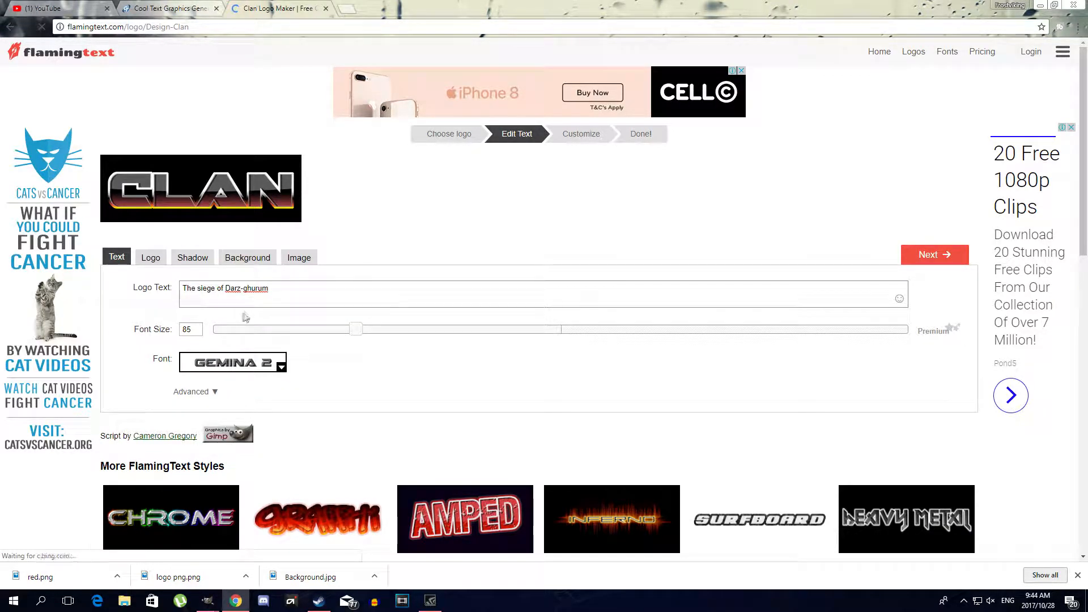
pyautogui.moveTo(359, 335); pyautogui.dragTo(366, 332)
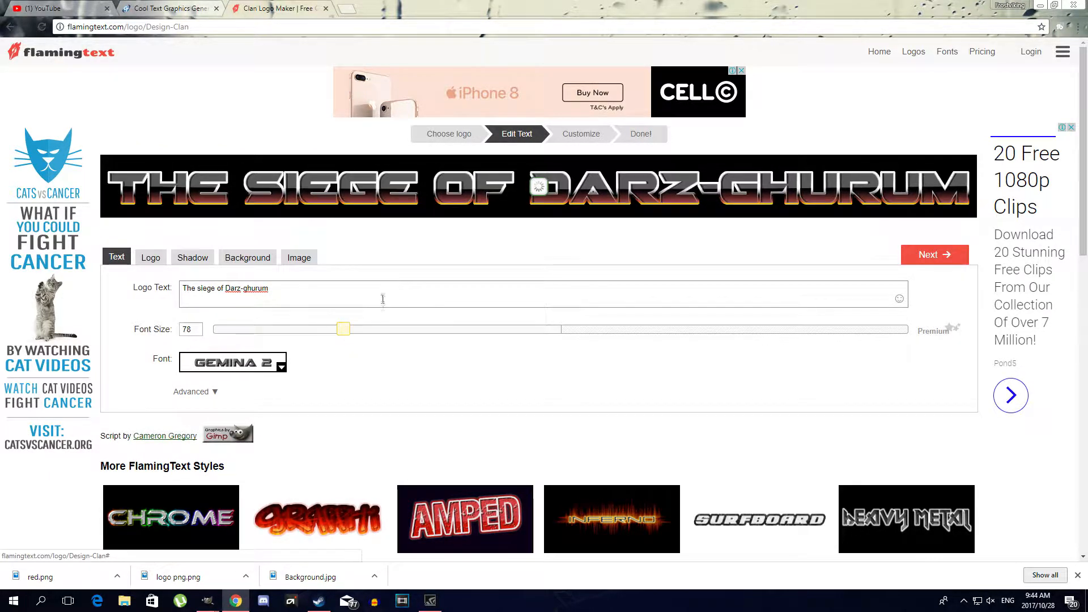
pyautogui.moveTo(212, 601)
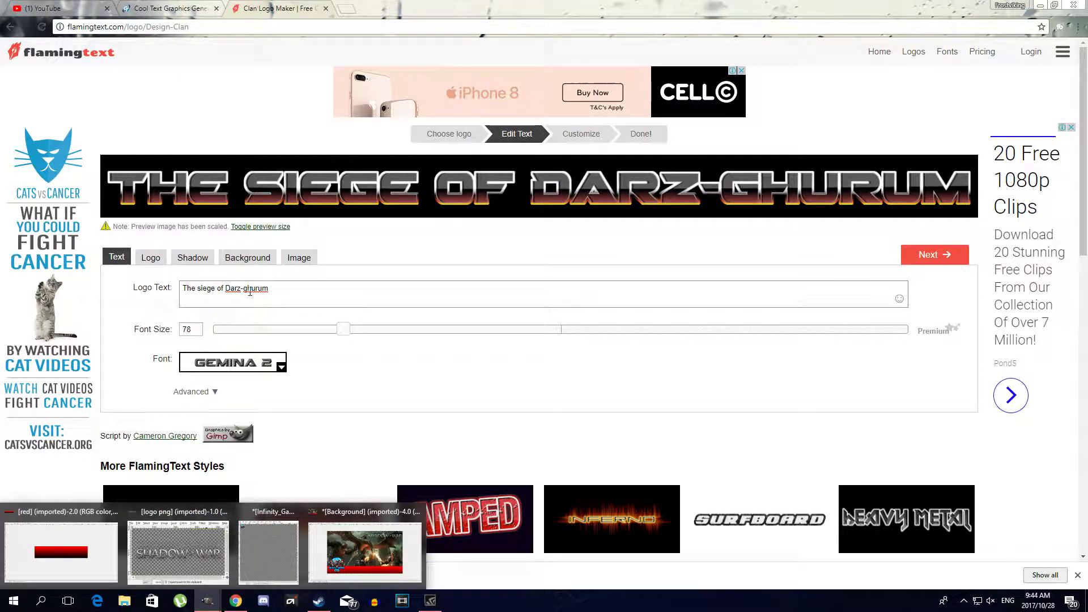
# - Change the logo text's fill from a gradient to a solid white colour
pyautogui.click(153, 260)
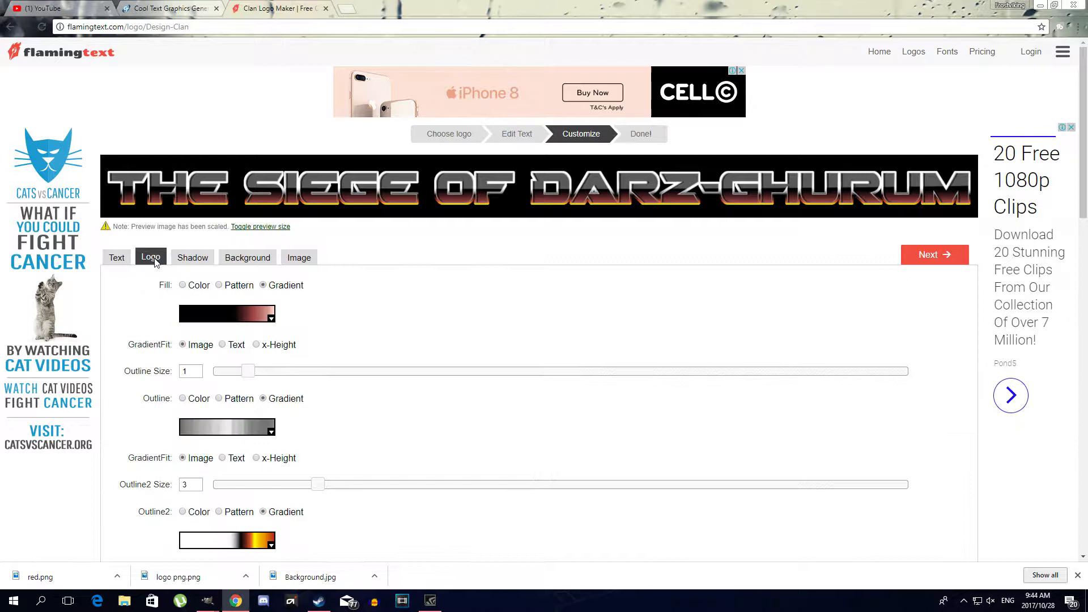
pyautogui.click(261, 321)
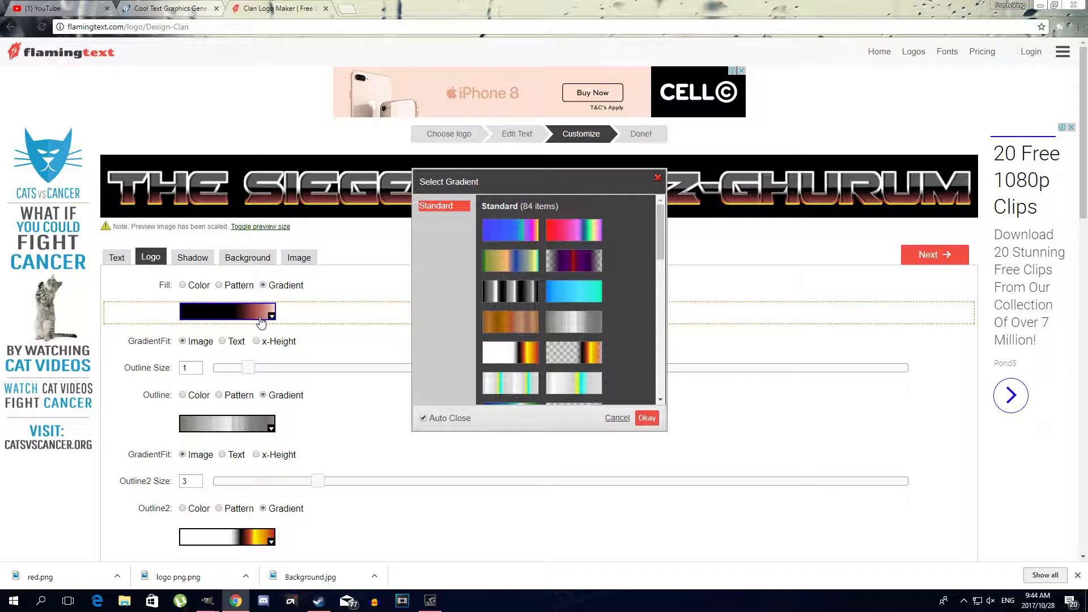
pyautogui.click(182, 285)
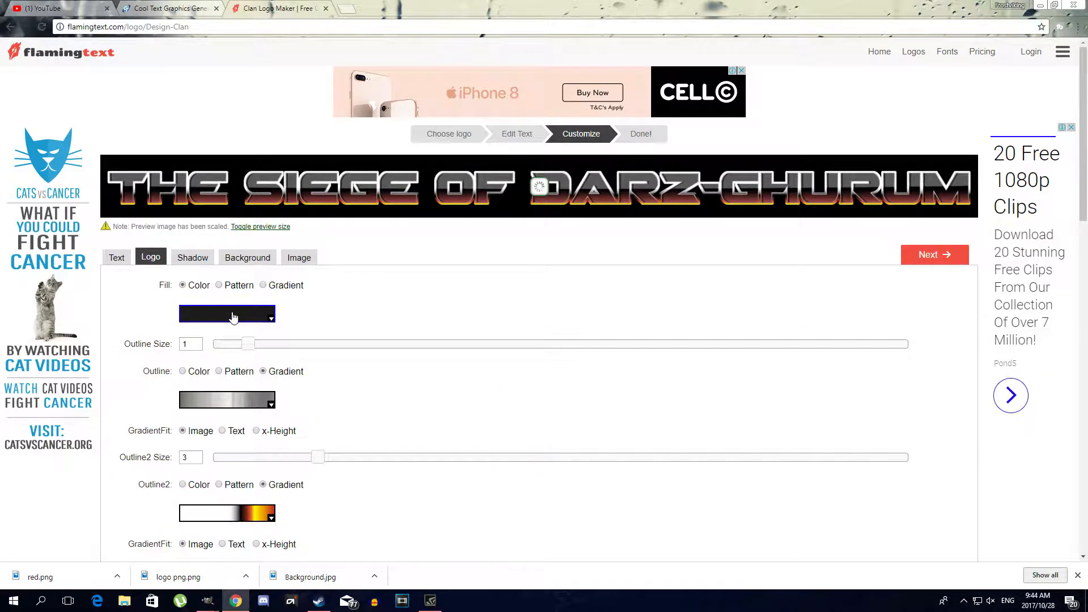
pyautogui.click(233, 318)
pyautogui.moveTo(186, 396)
pyautogui.mouseDown()
pyautogui.moveTo(194, 329)
pyautogui.moveTo(182, 329)
pyautogui.mouseUp()
pyautogui.click(384, 313)
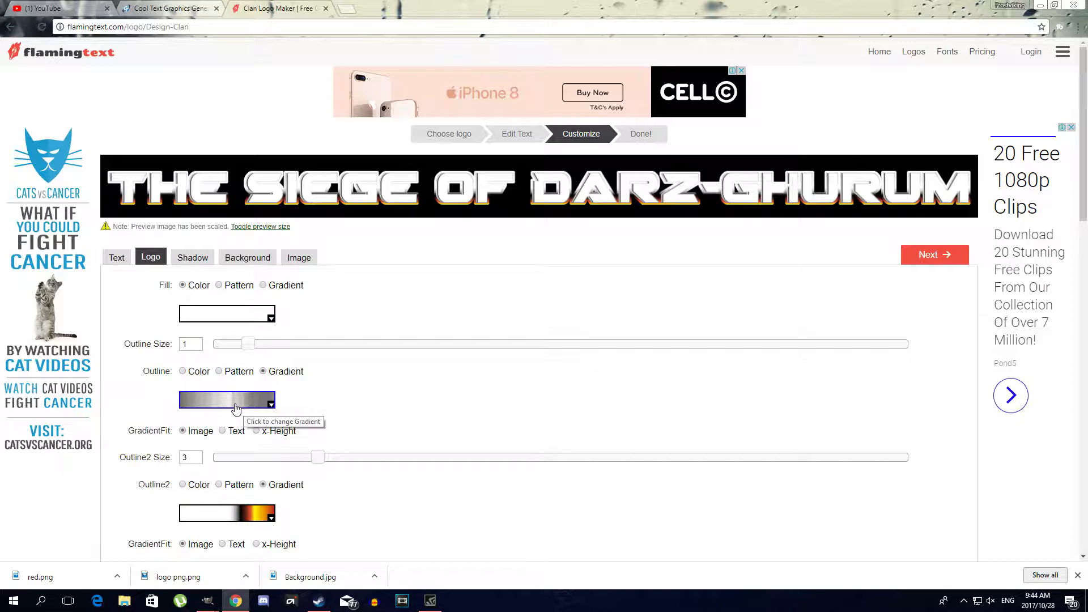
# - Change the logo text's first outline from a gradient to a solid black colour
pyautogui.click(221, 404)
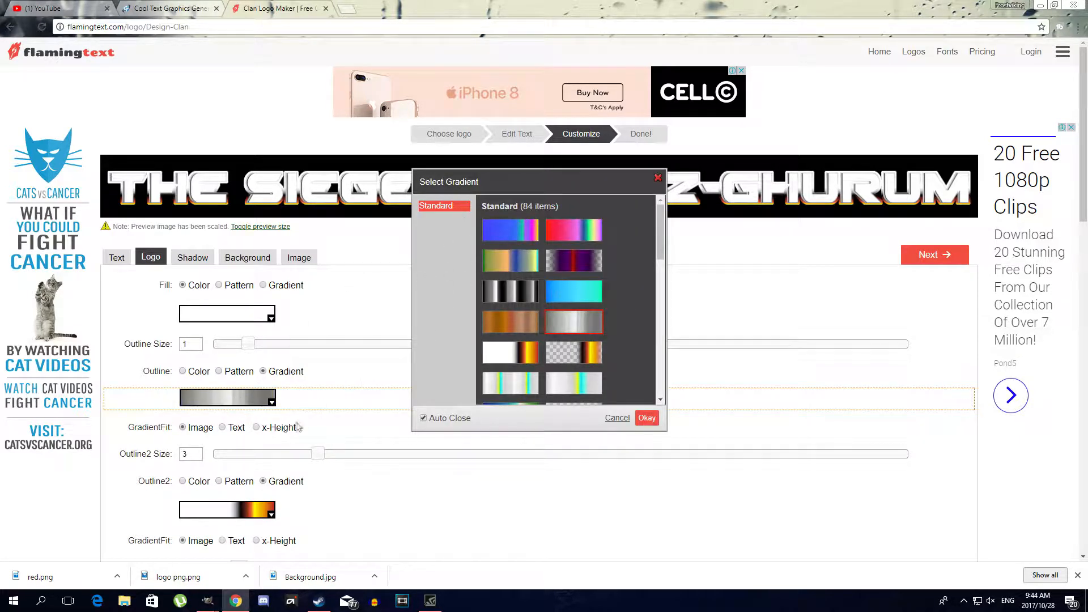
pyautogui.click(188, 375)
pyautogui.click(218, 400)
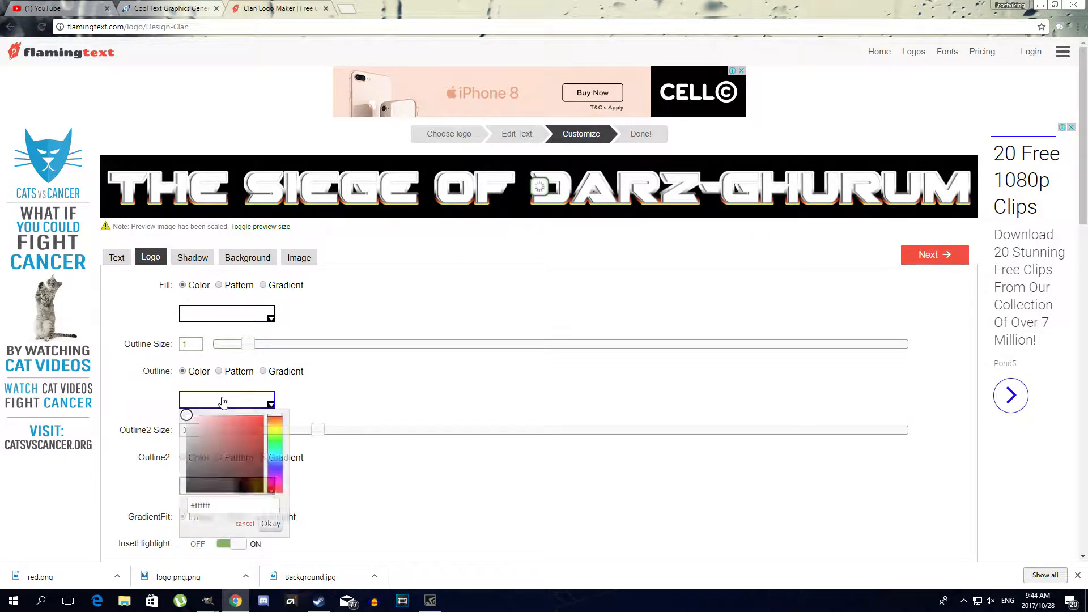
pyautogui.moveTo(183, 415); pyautogui.dragTo(181, 516)
pyautogui.click(354, 402)
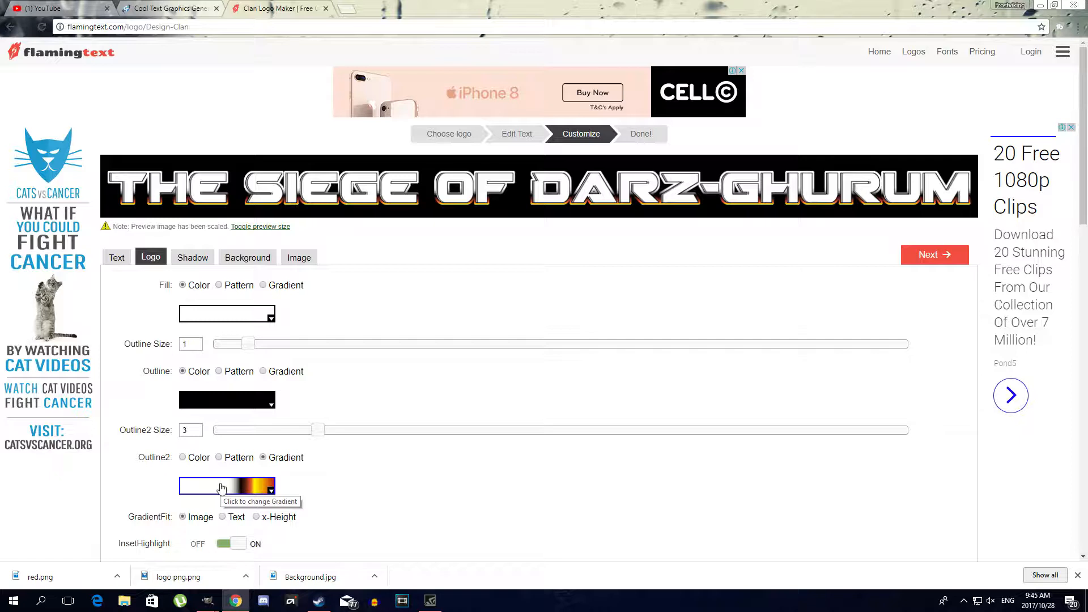
# - Change the logo text's second outline from a gradient to a solid blue colour, #0a38e8
pyautogui.click(183, 458)
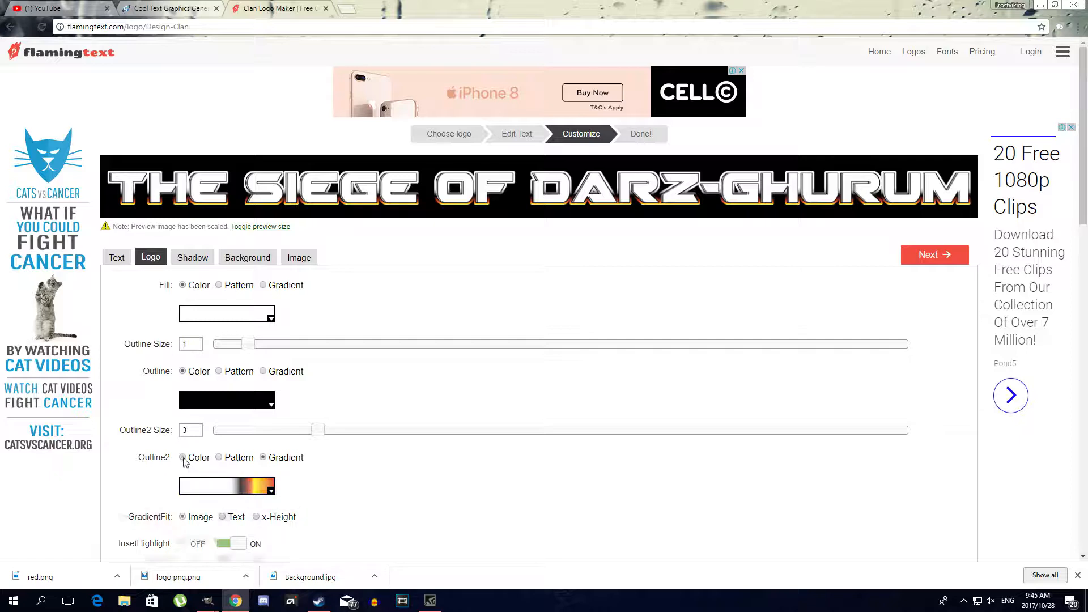
pyautogui.click(261, 434)
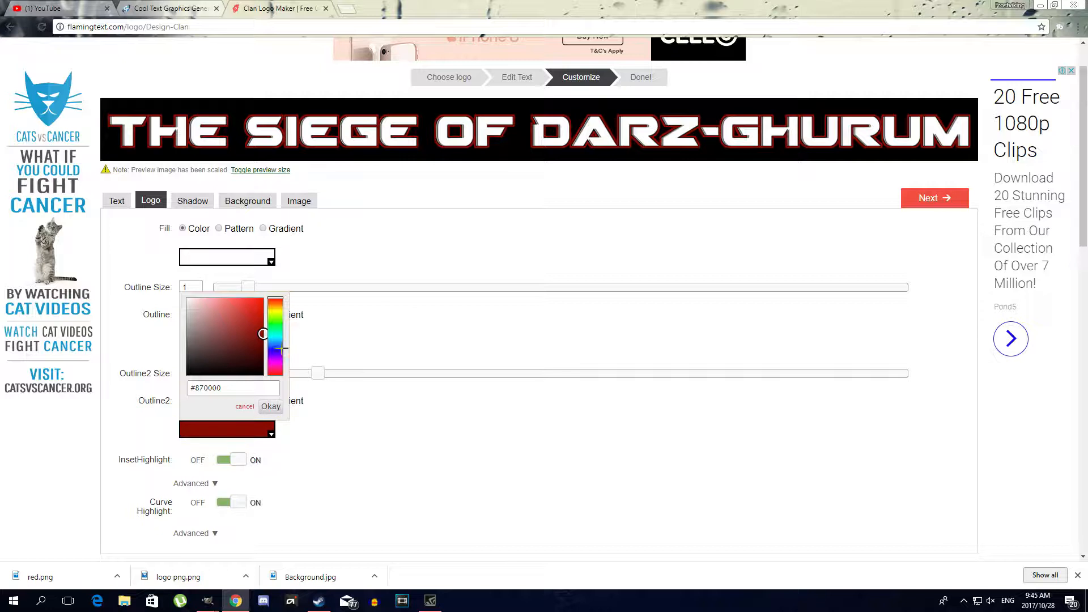
pyautogui.click(282, 350)
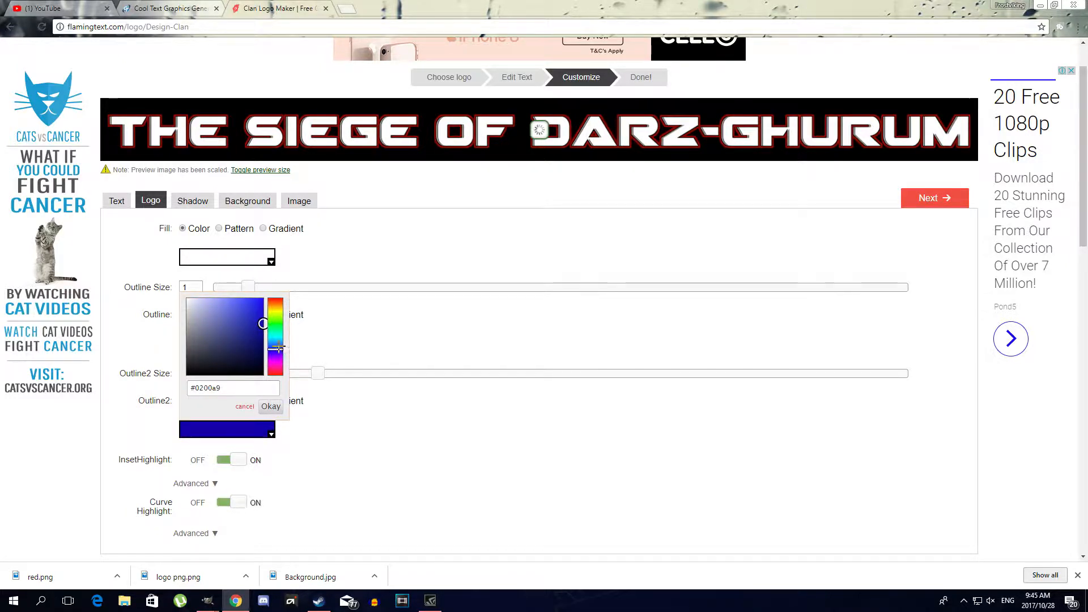
pyautogui.click(278, 346)
pyautogui.moveTo(261, 324); pyautogui.dragTo(257, 308)
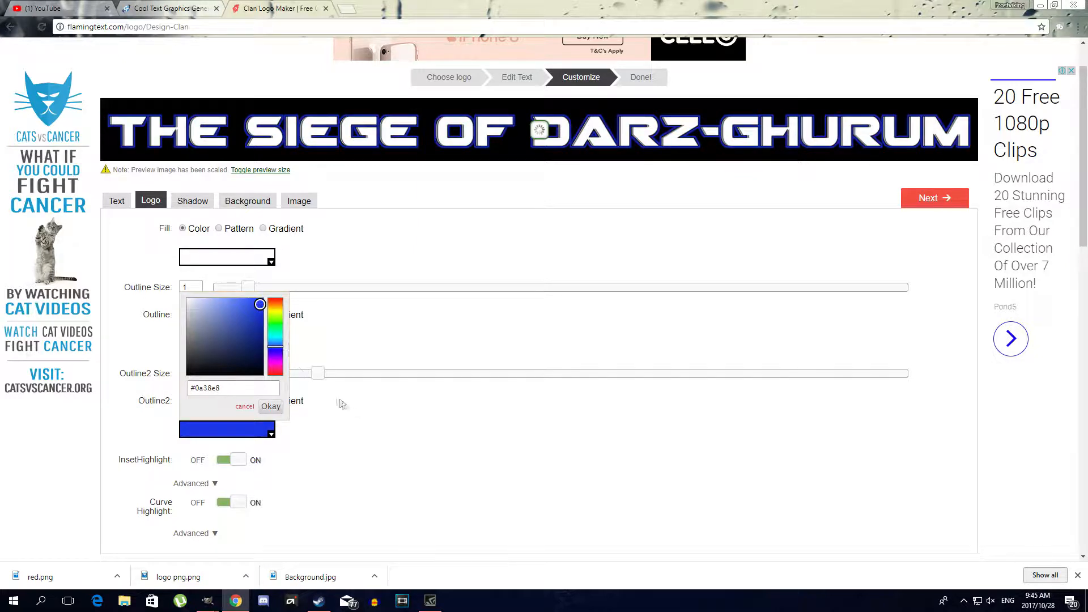
pyautogui.click(378, 419)
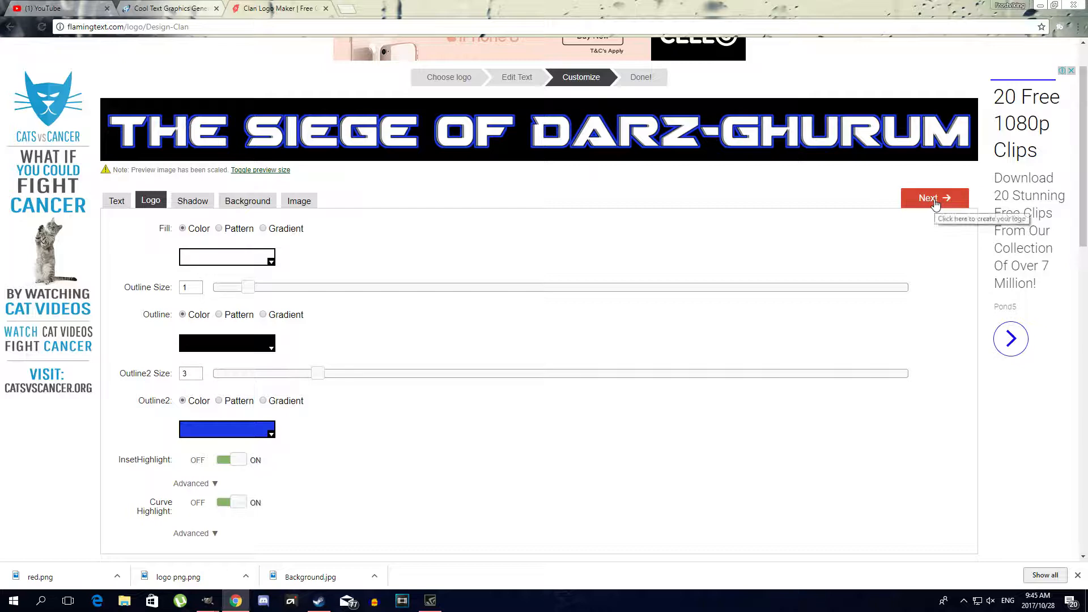
# - Make the logo's background transparent, then generate and download the finished logo image
pyautogui.click(248, 201)
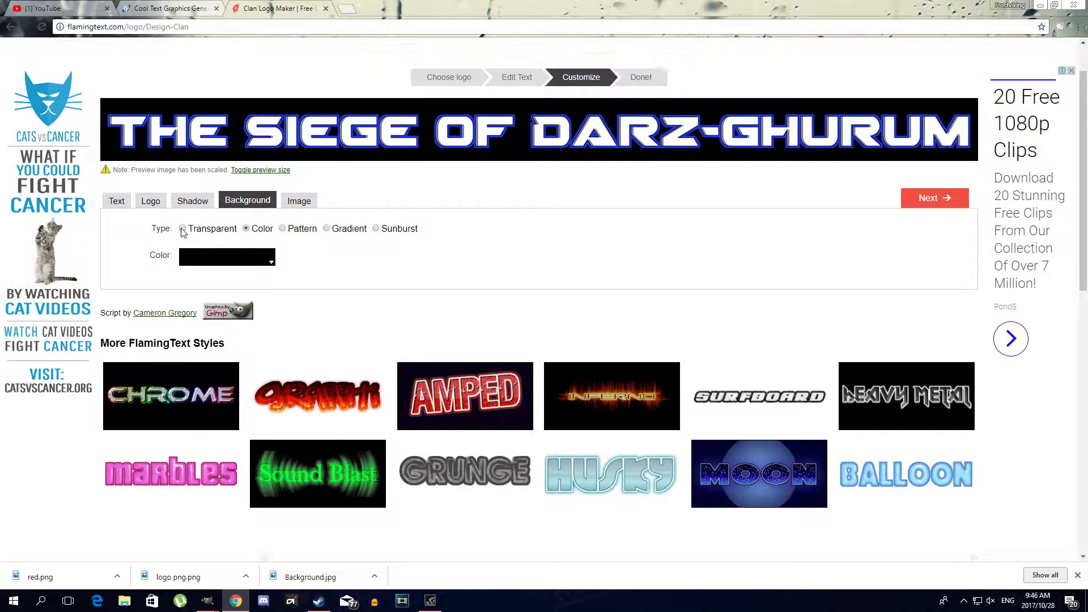
pyautogui.click(183, 229)
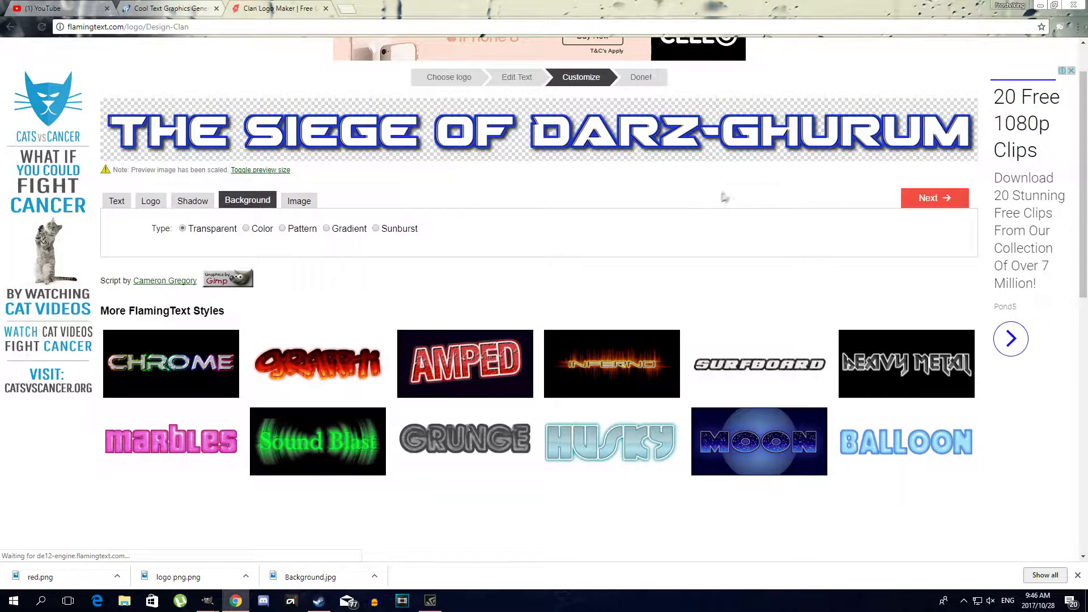
pyautogui.click(929, 199)
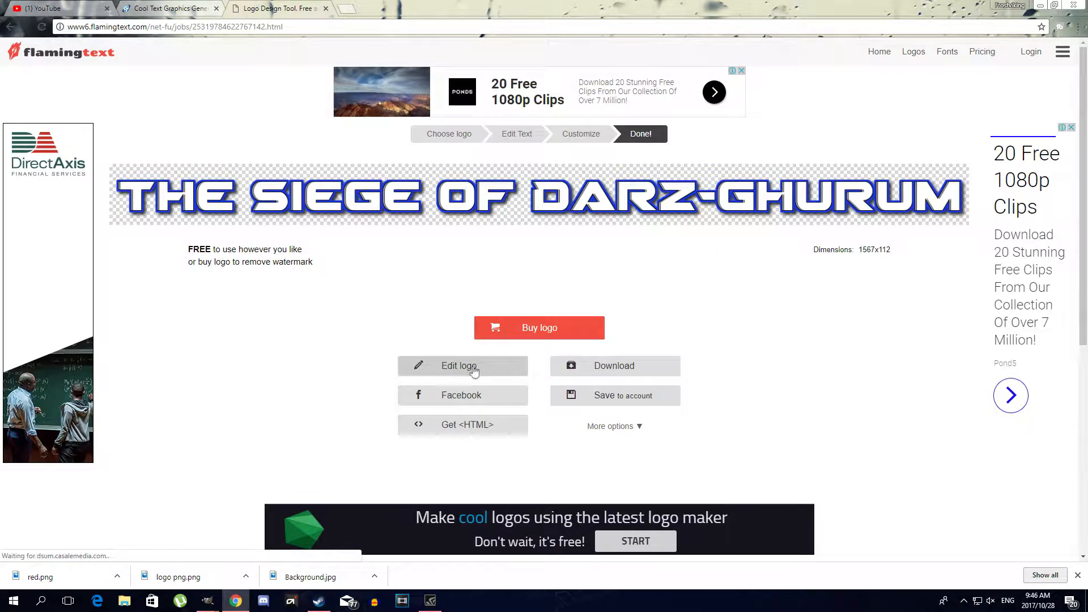
pyautogui.click(610, 370)
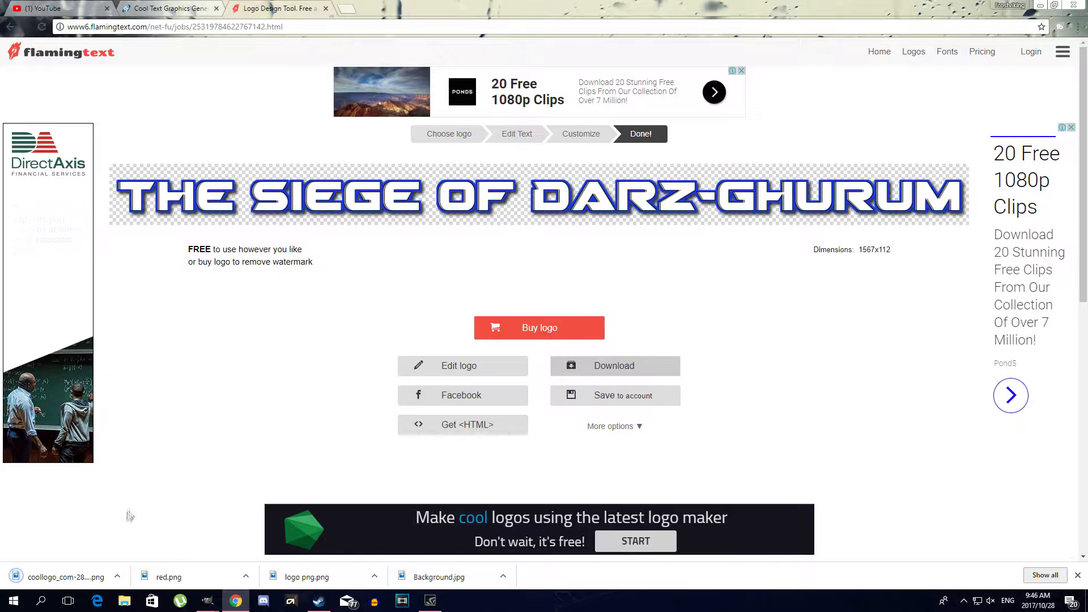
# - Show the downloaded coollogo PNG in its folder and open it with GIMP
pyautogui.click(116, 577)
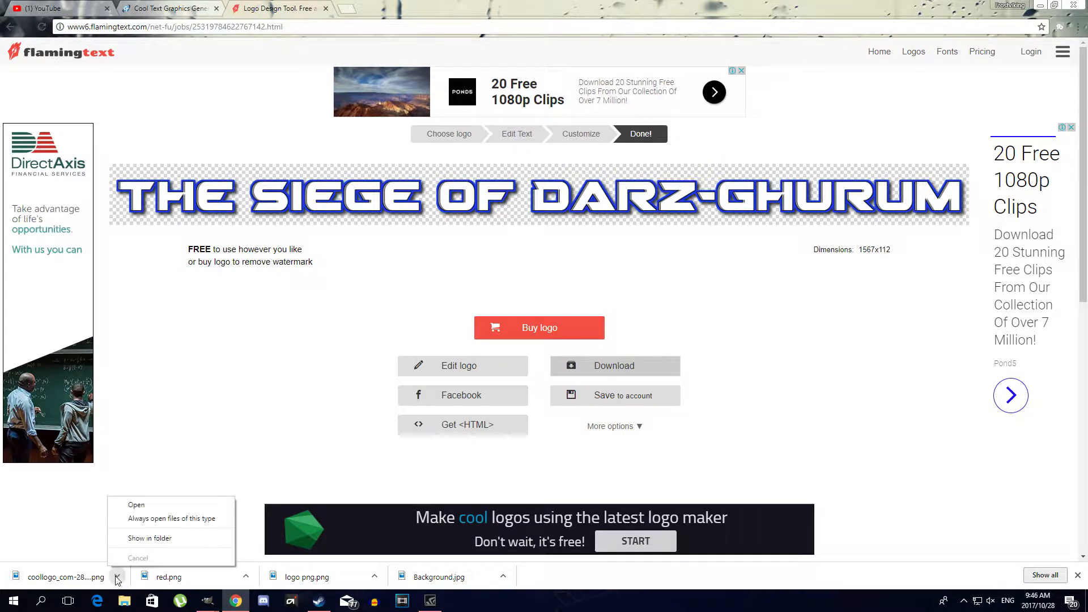
pyautogui.click(150, 538)
pyautogui.rightClick(270, 376)
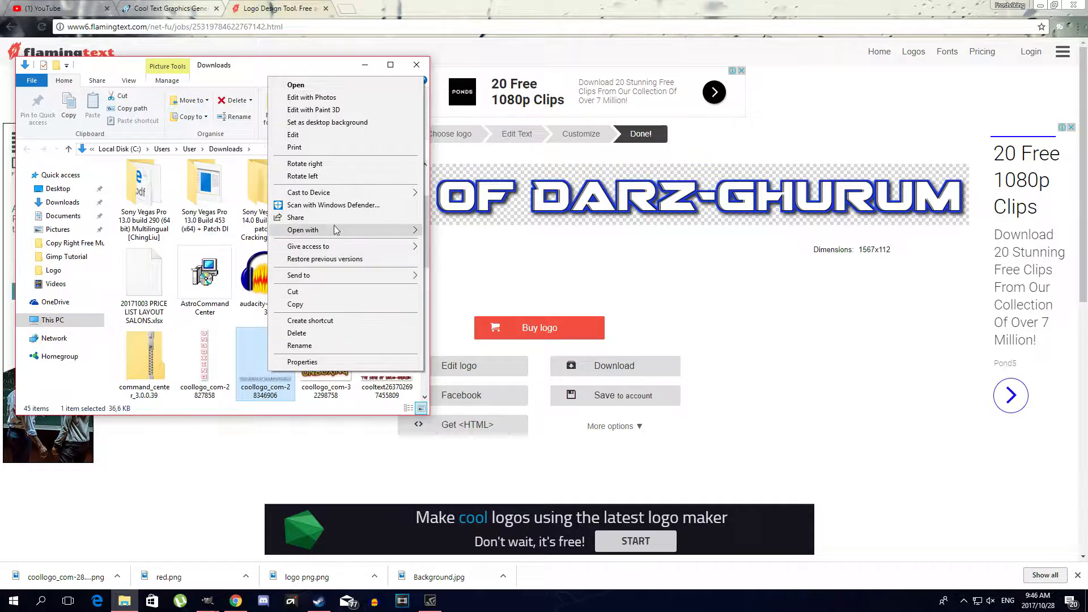
pyautogui.moveTo(335, 224)
pyautogui.click(442, 234)
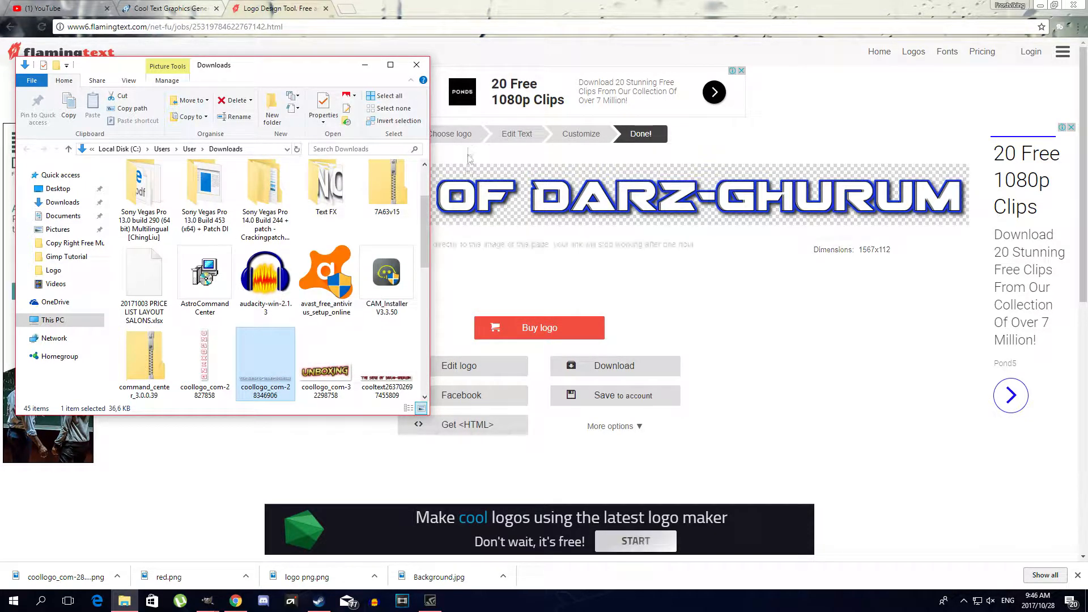
pyautogui.click(365, 64)
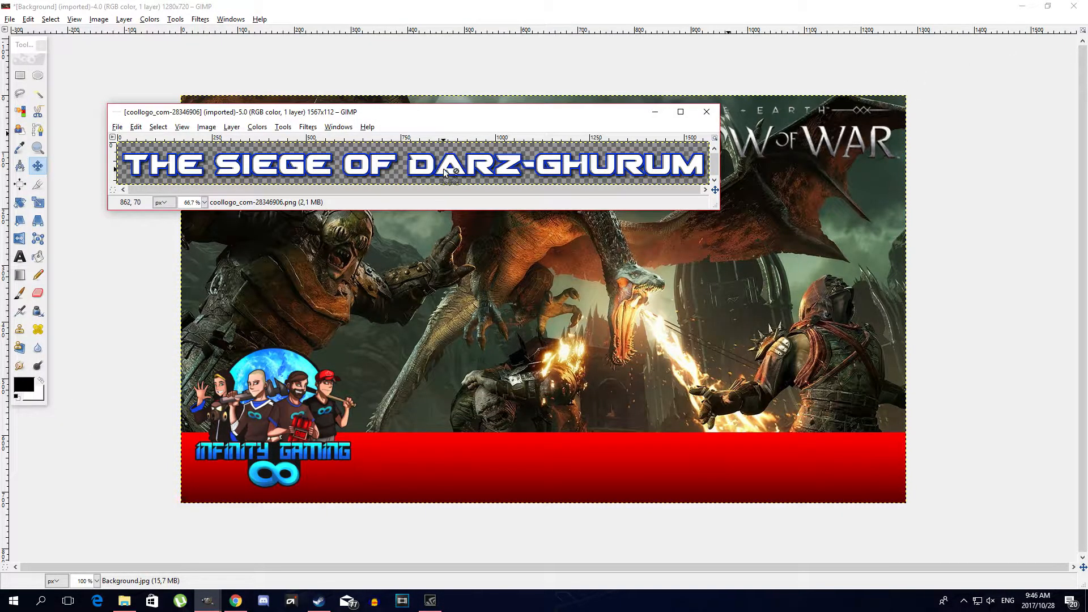
# - Copy the title logo image into the thumbnail and move it down to just above the red banner
pyautogui.hotkey('ctrl', 'c')
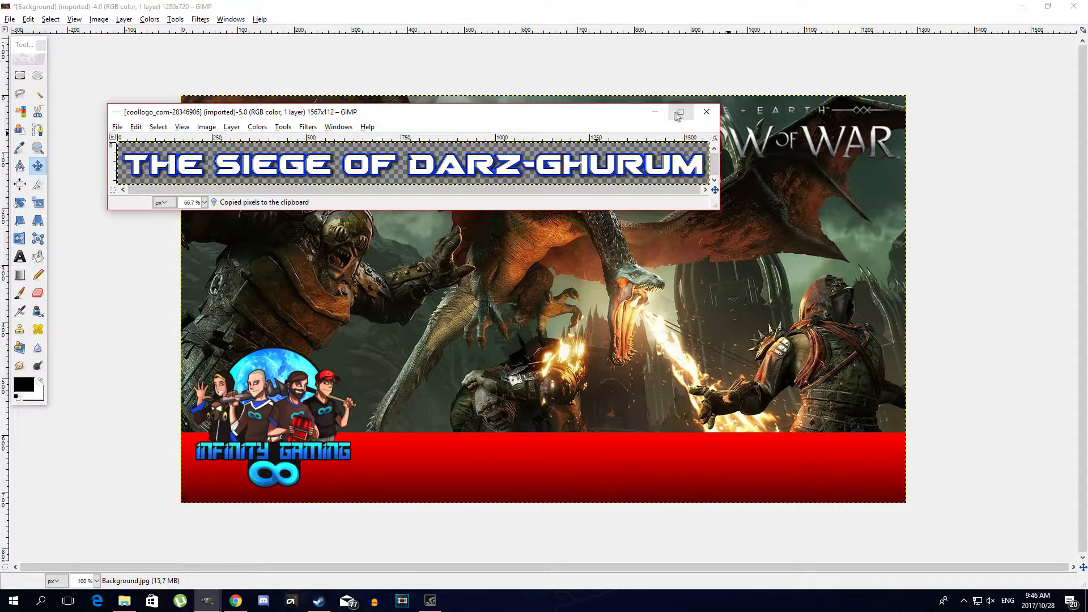
pyautogui.click(655, 112)
pyautogui.hotkey('ctrl', 'v')
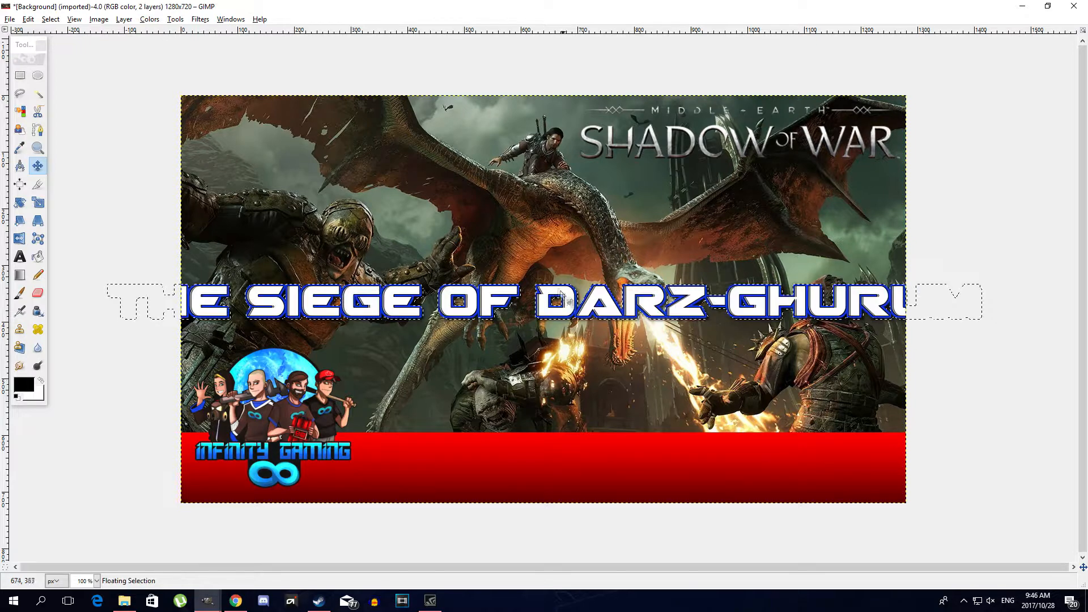
pyautogui.moveTo(486, 297); pyautogui.dragTo(524, 391)
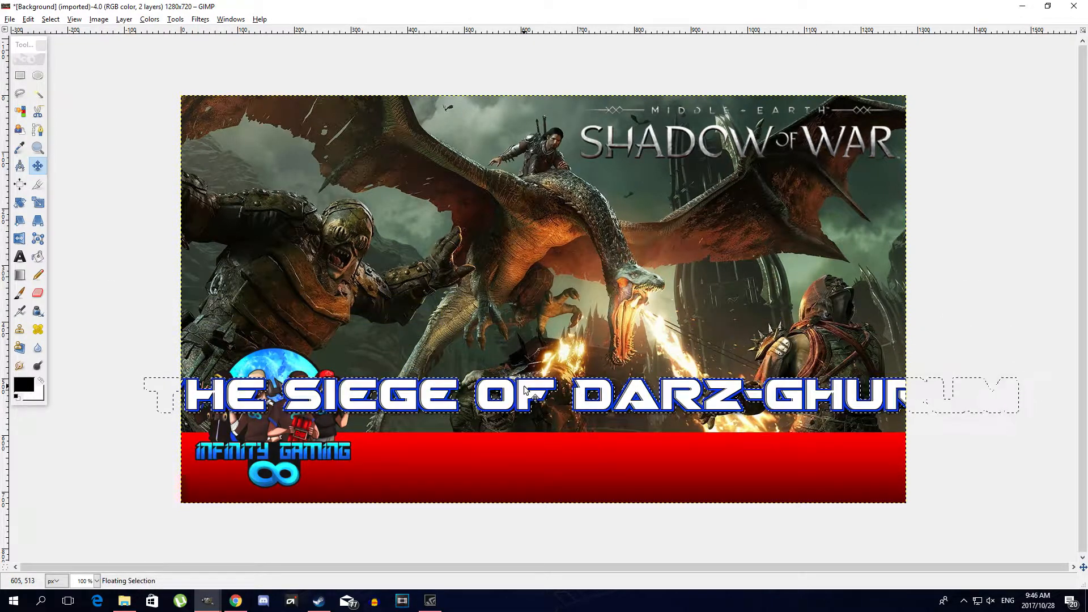
# - Scale the pasted title down to about 857 × 104 px and place it on the red banner beside the Infinity Gaming logo
pyautogui.hotkey('shift', 't')
pyautogui.click(525, 392)
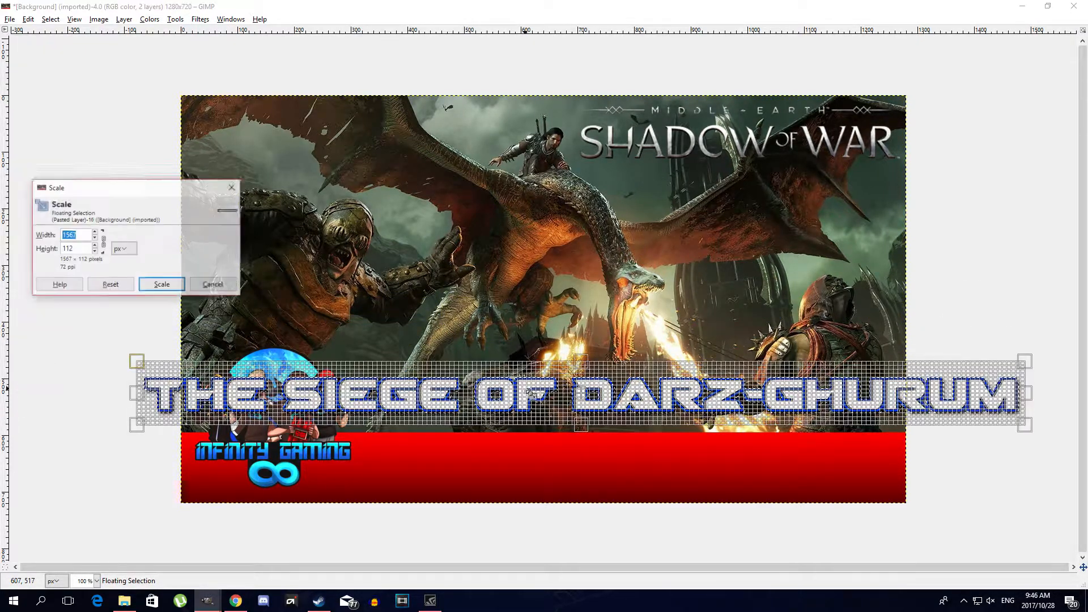
pyautogui.moveTo(139, 435); pyautogui.dragTo(259, 415)
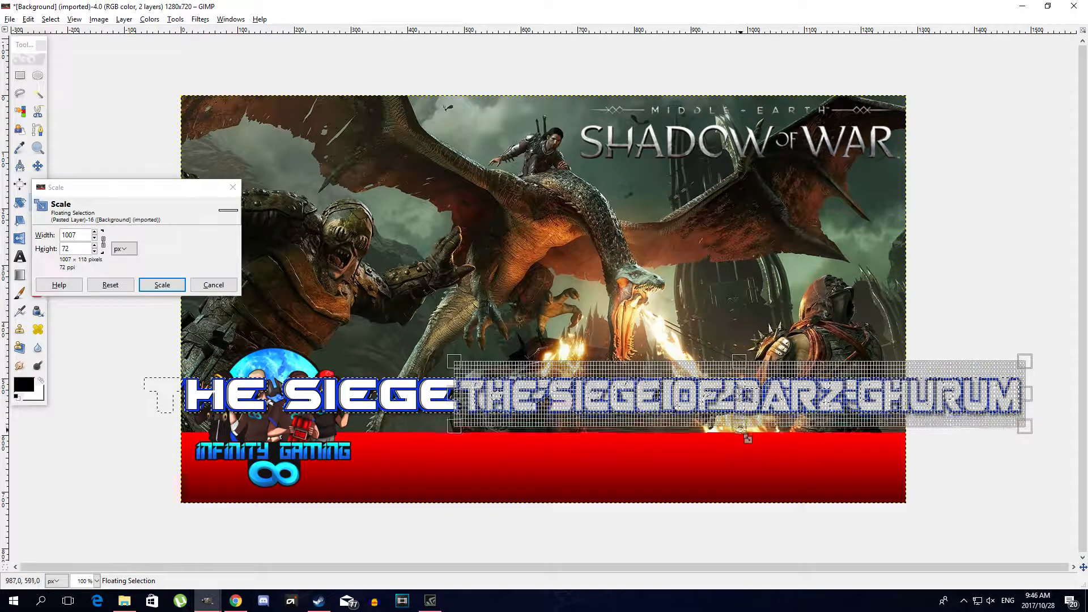
pyautogui.moveTo(750, 412); pyautogui.dragTo(640, 469)
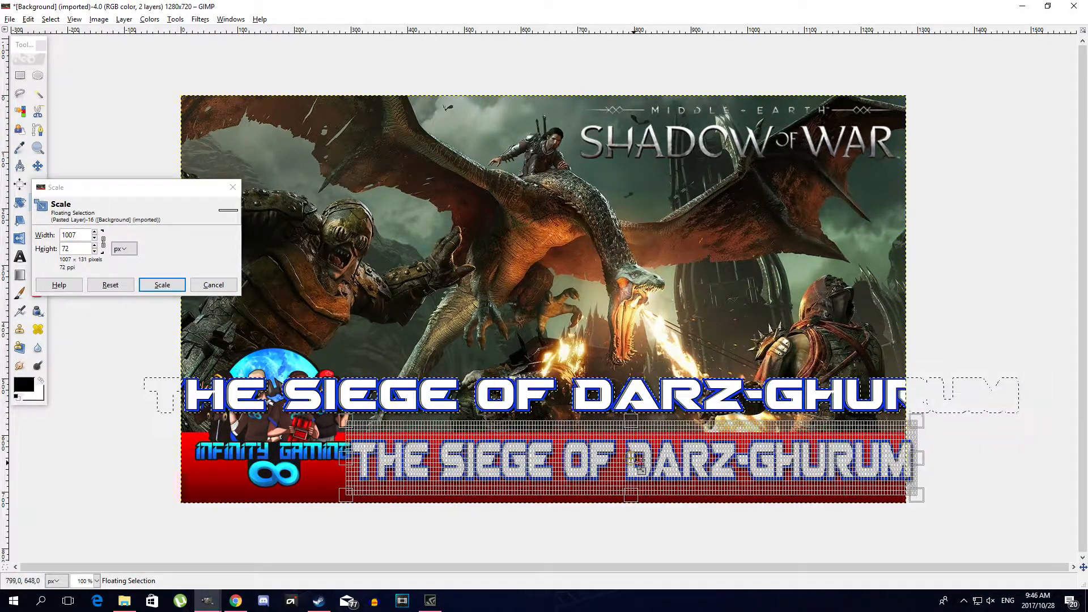
pyautogui.moveTo(348, 454); pyautogui.dragTo(379, 457)
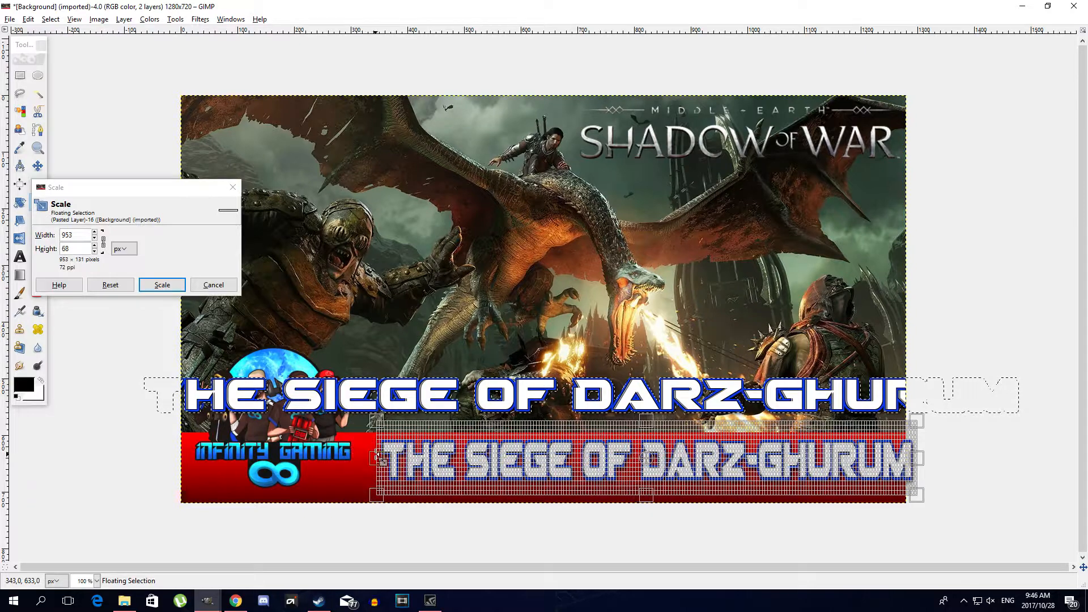
pyautogui.moveTo(648, 461); pyautogui.dragTo(602, 464)
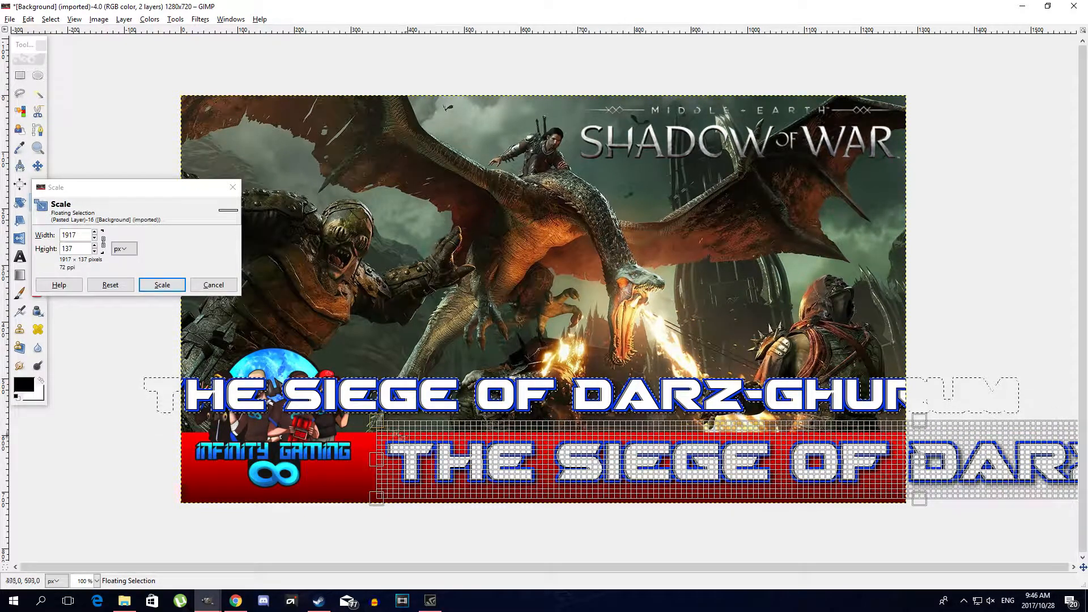
pyautogui.moveTo(410, 432); pyautogui.dragTo(672, 454)
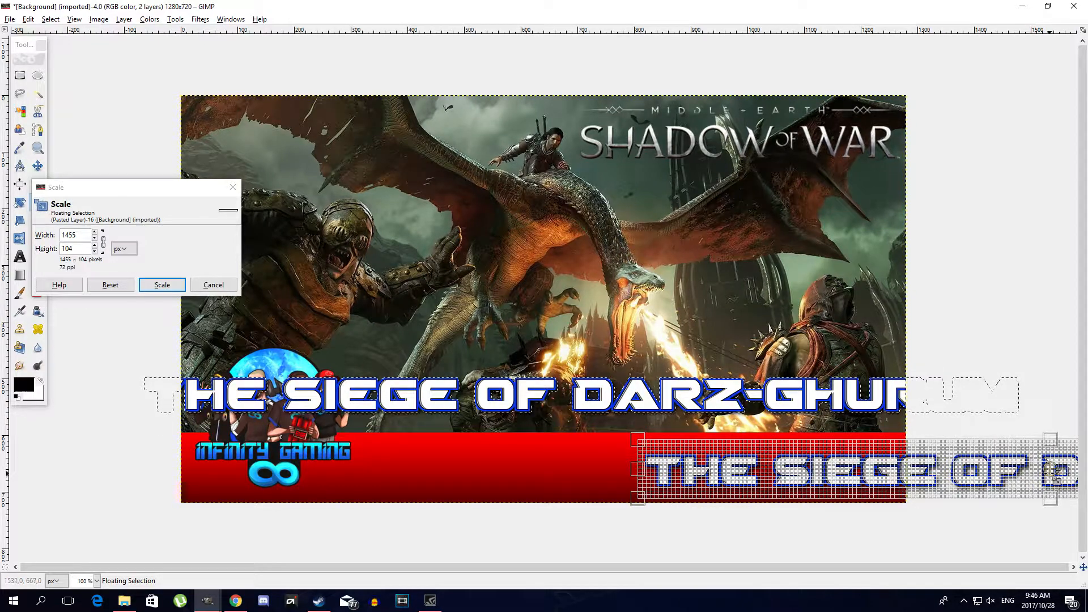
pyautogui.moveTo(1053, 472); pyautogui.dragTo(632, 441)
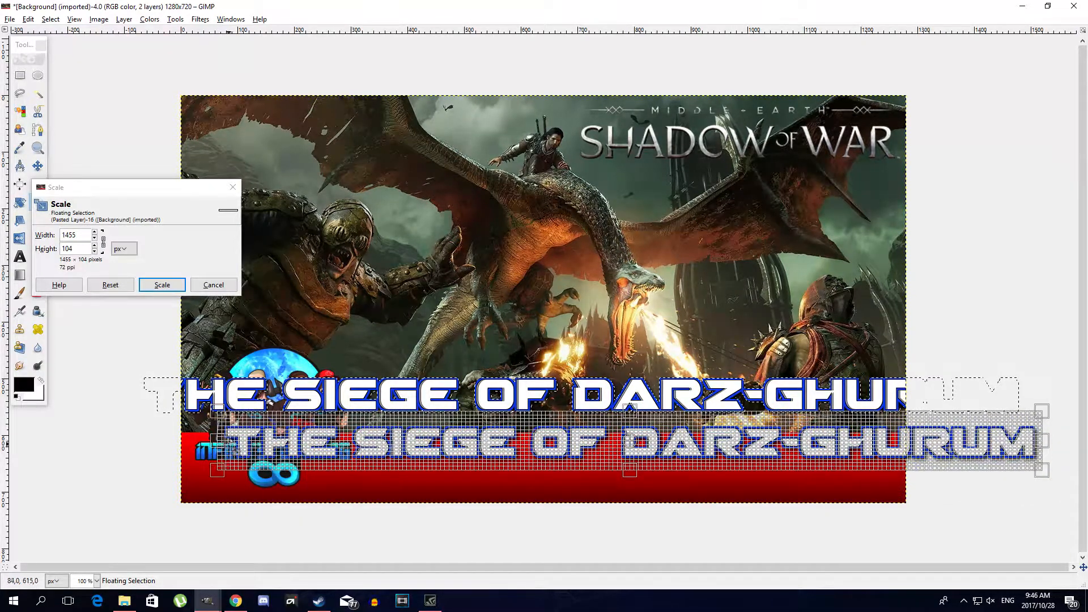
pyautogui.moveTo(218, 443); pyautogui.dragTo(631, 449)
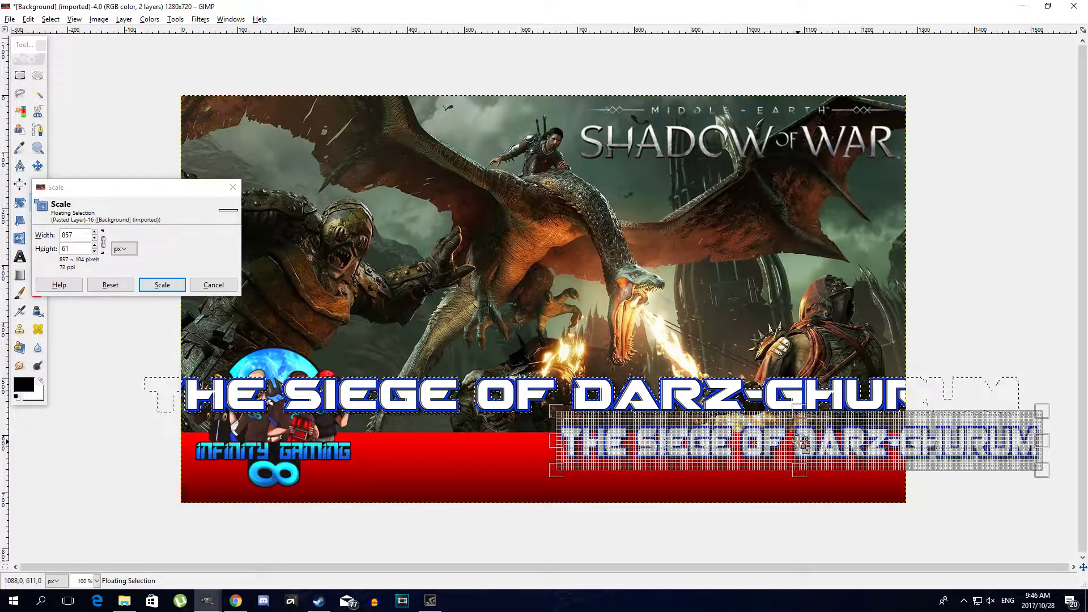
pyautogui.moveTo(804, 445); pyautogui.dragTo(607, 465)
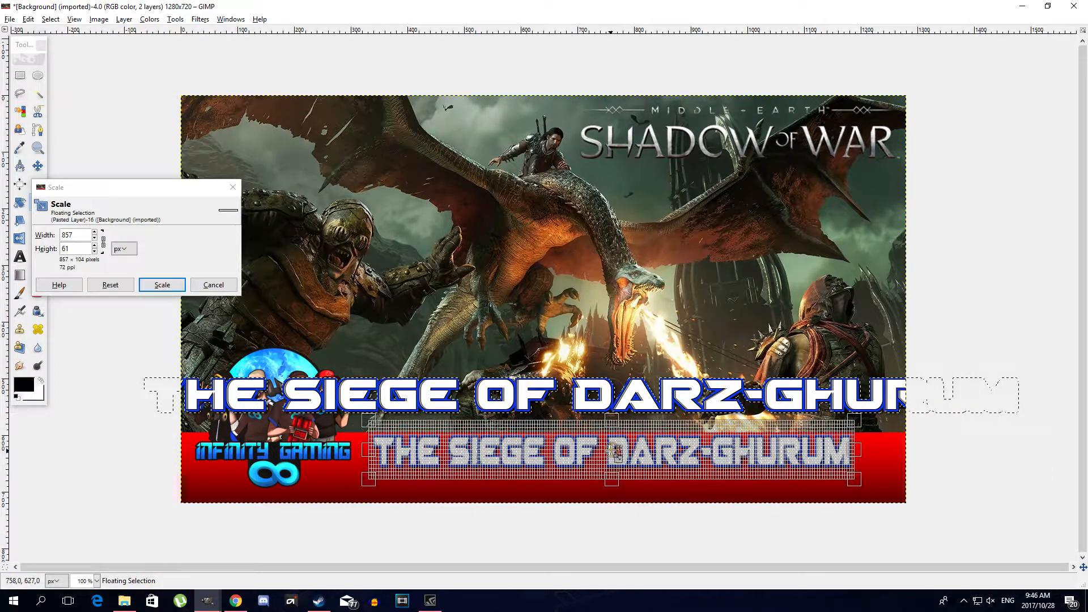
# - Stretch the title to about 950 × 196 px to fill the red banner, apply the scaling and anchor the floating selection
pyautogui.moveTo(615, 502); pyautogui.dragTo(683, 508)
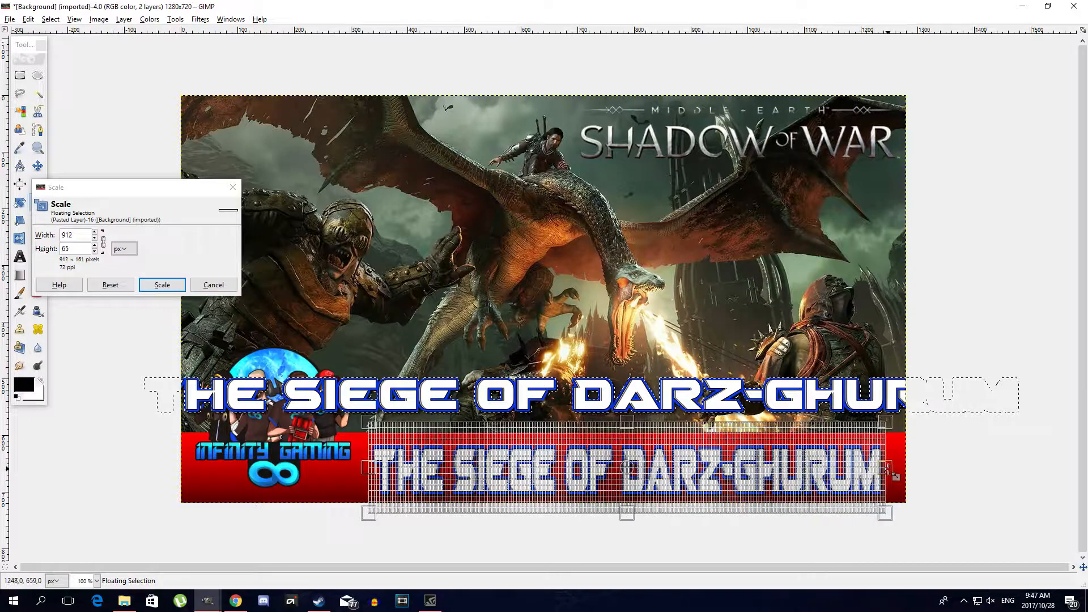
pyautogui.moveTo(895, 476); pyautogui.dragTo(904, 470)
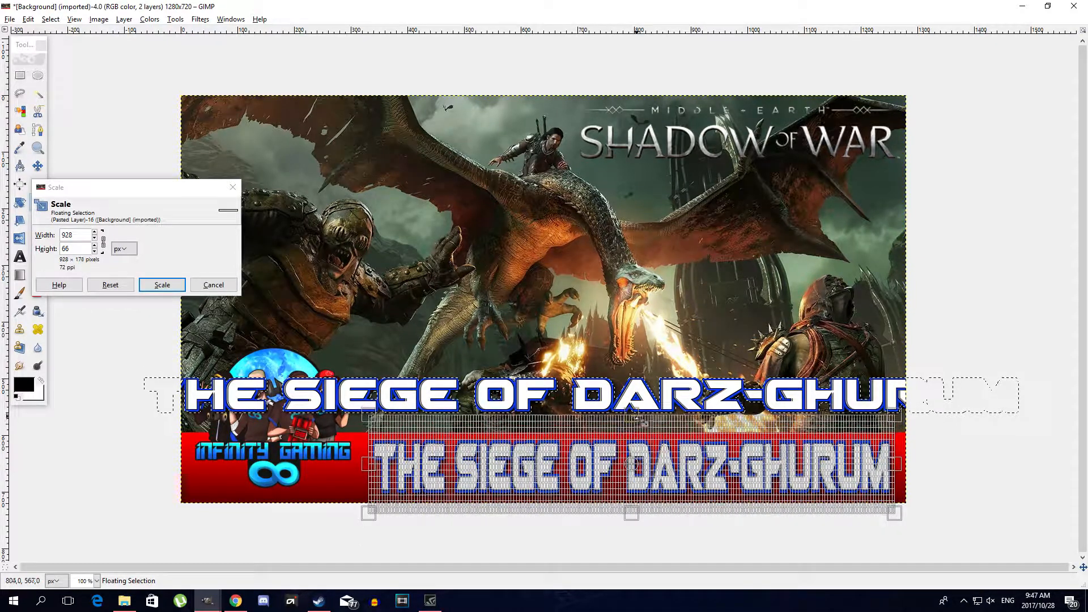
pyautogui.moveTo(637, 416); pyautogui.dragTo(637, 411)
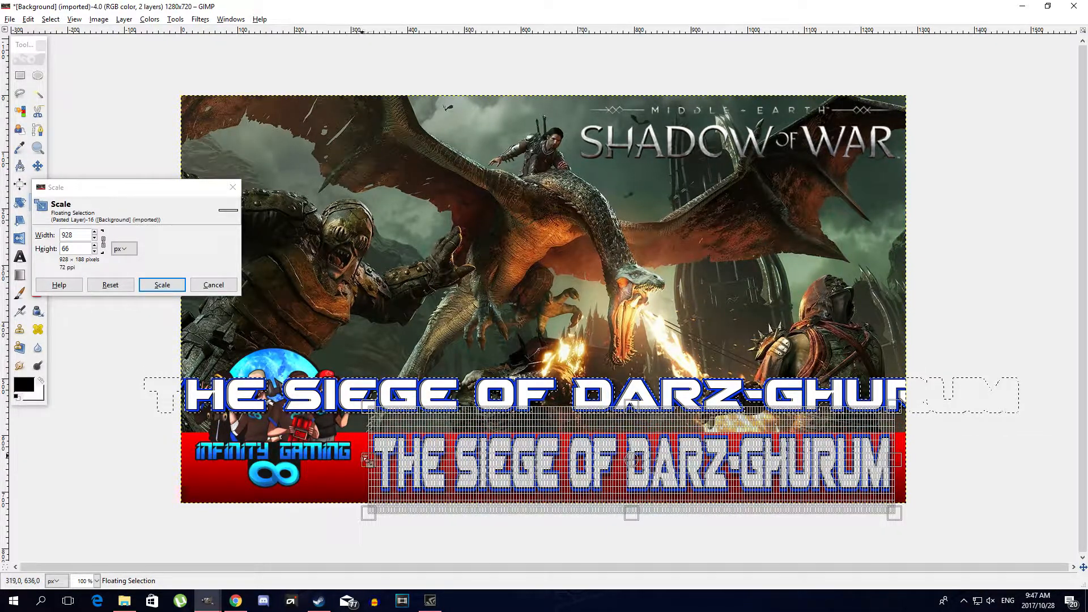
pyautogui.moveTo(366, 460); pyautogui.dragTo(356, 464)
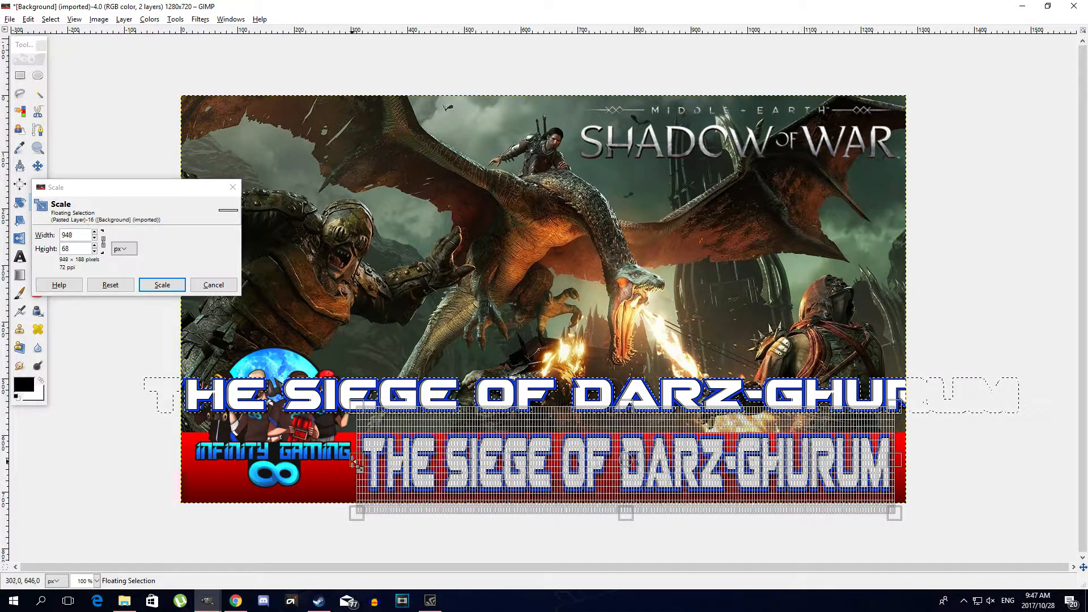
pyautogui.moveTo(625, 514); pyautogui.dragTo(626, 519)
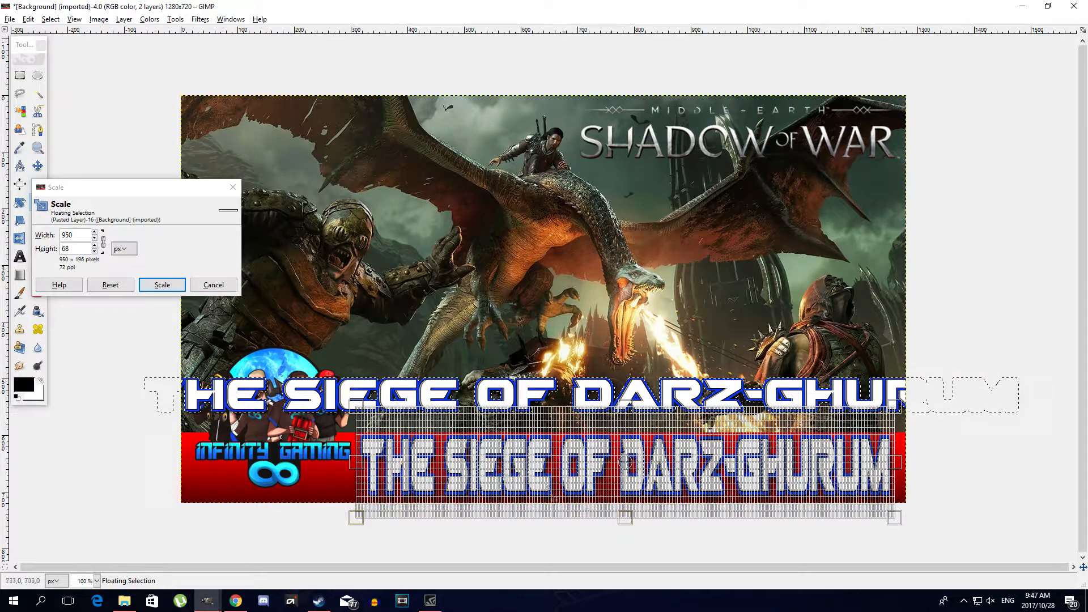
pyautogui.click(162, 285)
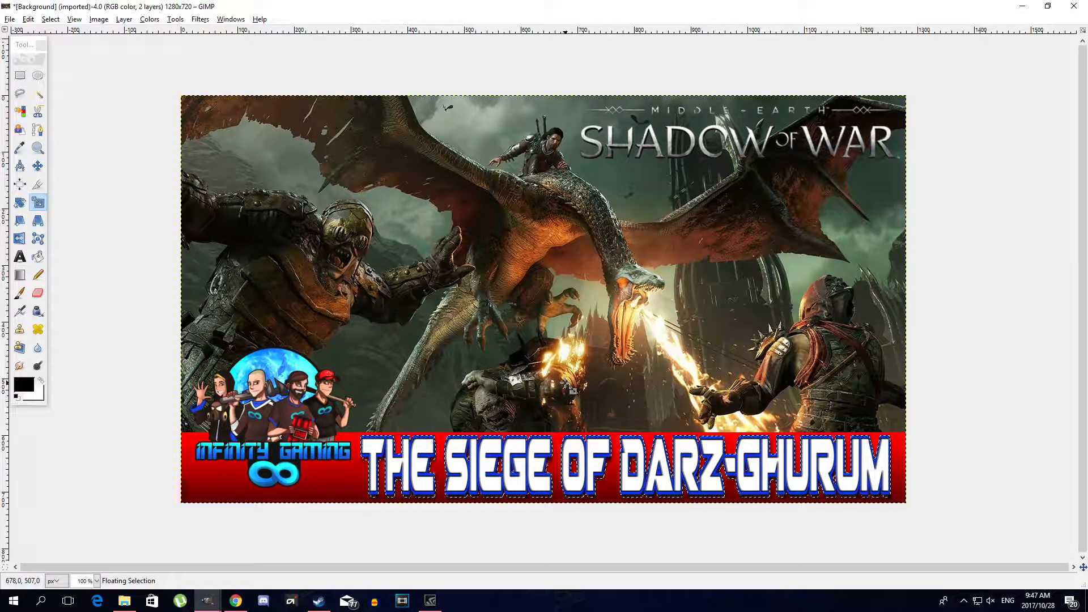
pyautogui.press('m')
pyautogui.hotkey('ctrl', 'h')
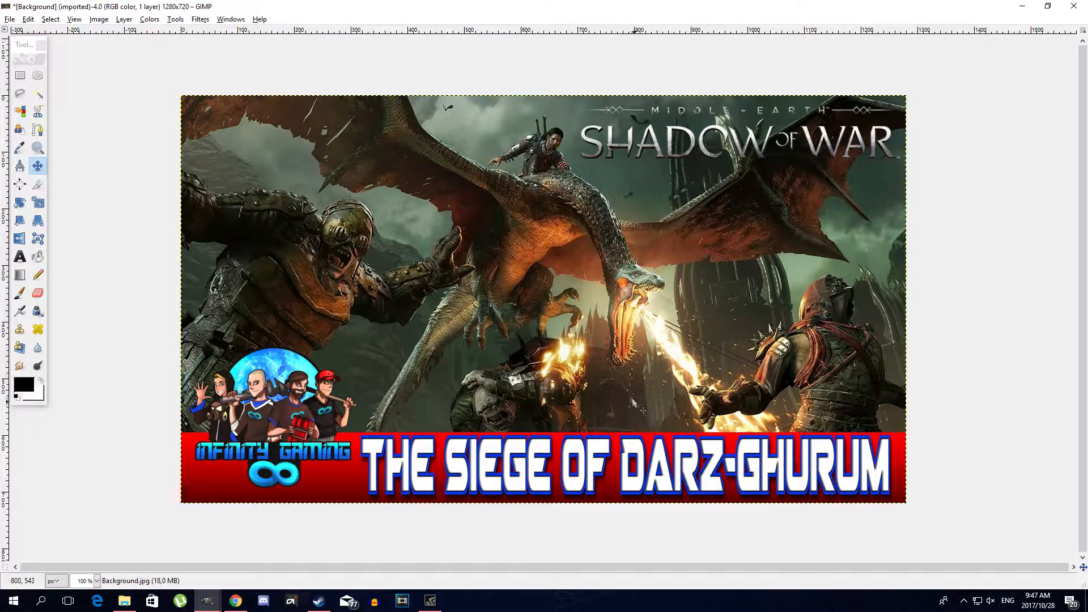
# - Export the thumbnail as Background.jpg in the Gimp Tutorial folder, replacing the existing file, with JPEG quality 100
pyautogui.click(9, 20)
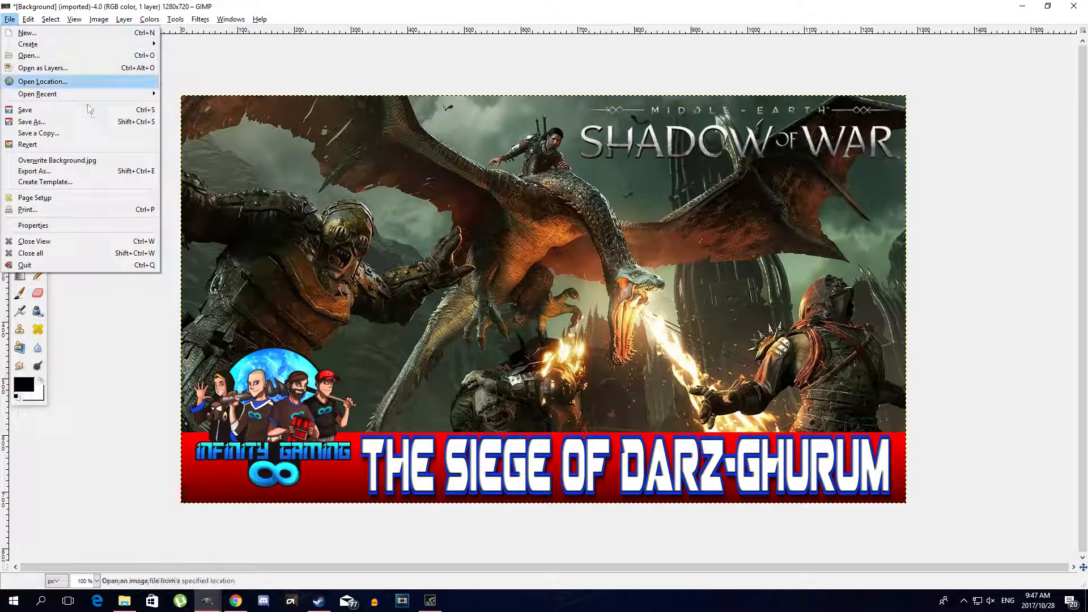
pyautogui.click(89, 171)
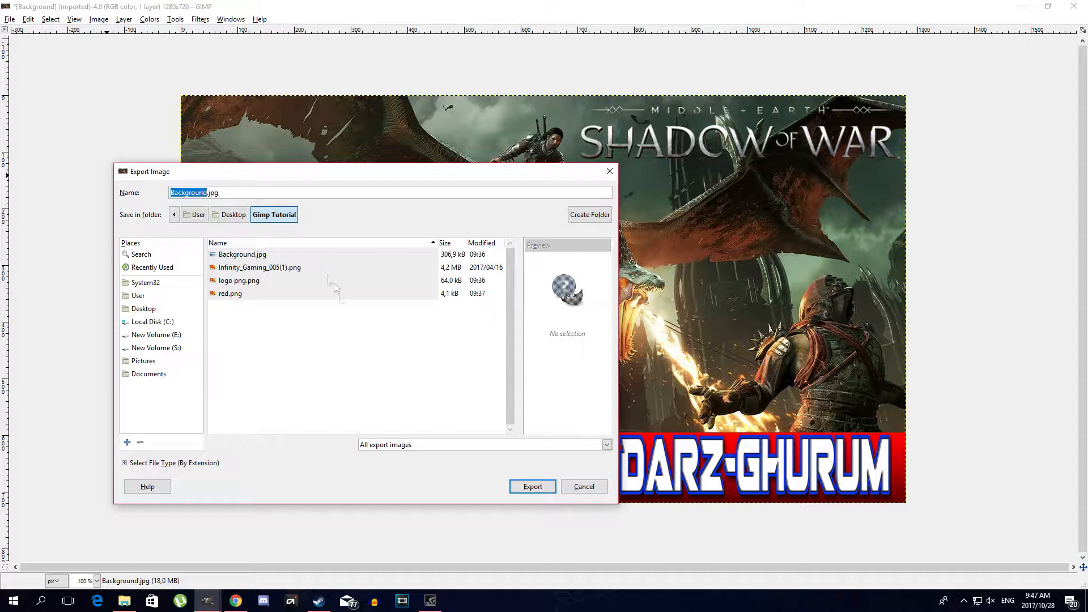
pyautogui.click(535, 483)
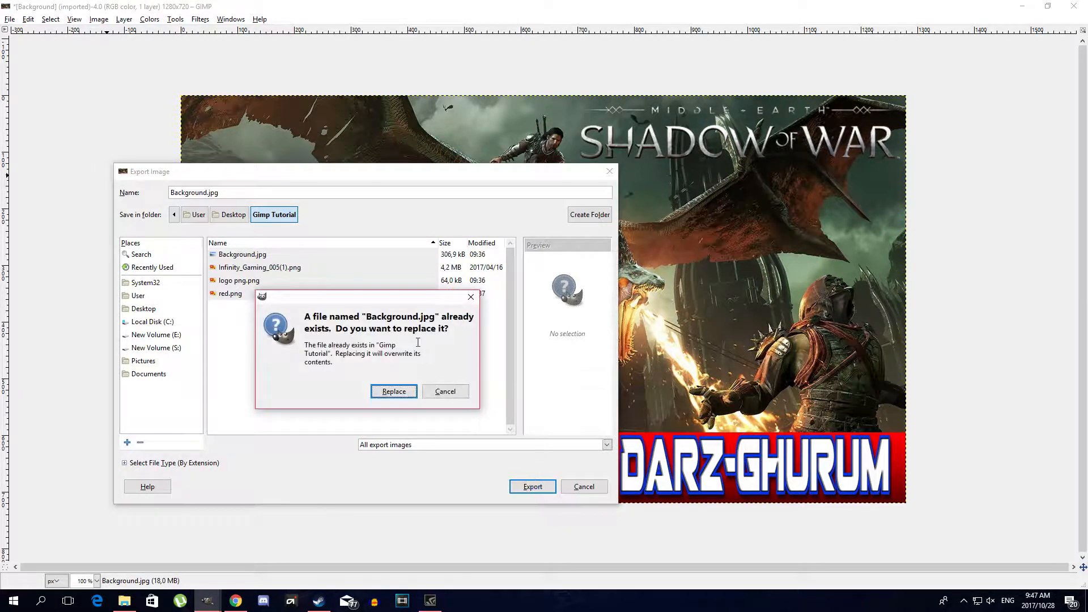
pyautogui.click(409, 395)
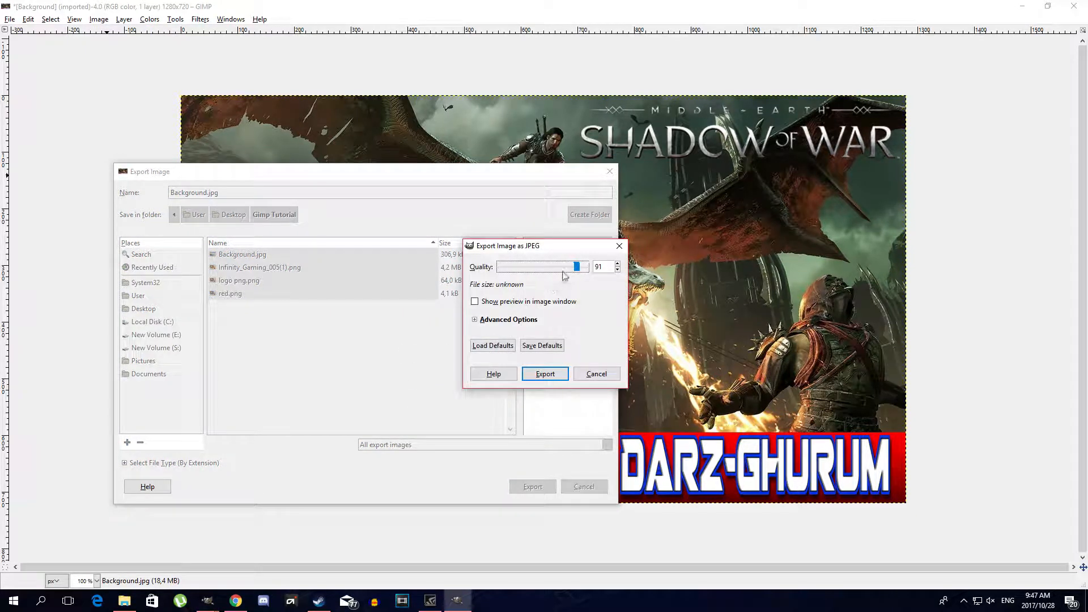
pyautogui.moveTo(575, 268); pyautogui.dragTo(590, 267)
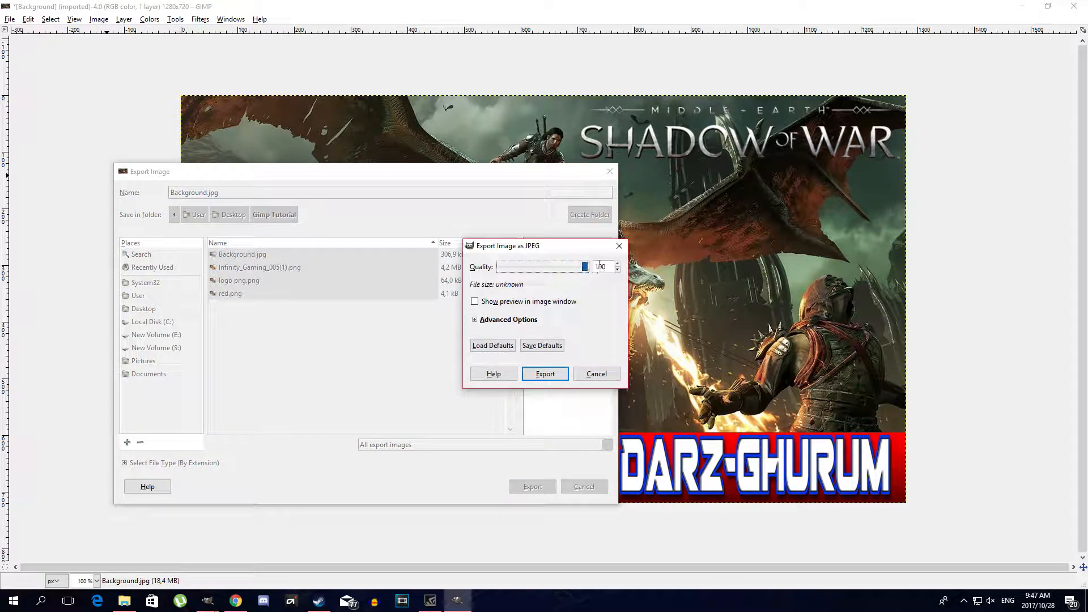
pyautogui.click(544, 374)
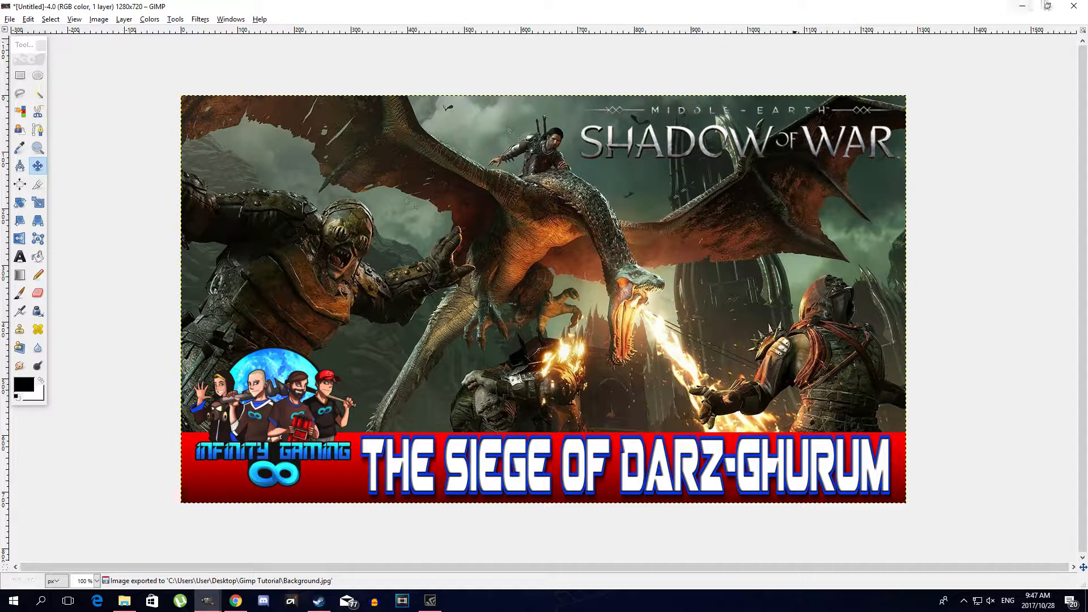
# - Close the thumbnail image and the remaining GIMP windows, discarding the unsaved changes
pyautogui.click(1073, 6)
pyautogui.click(579, 369)
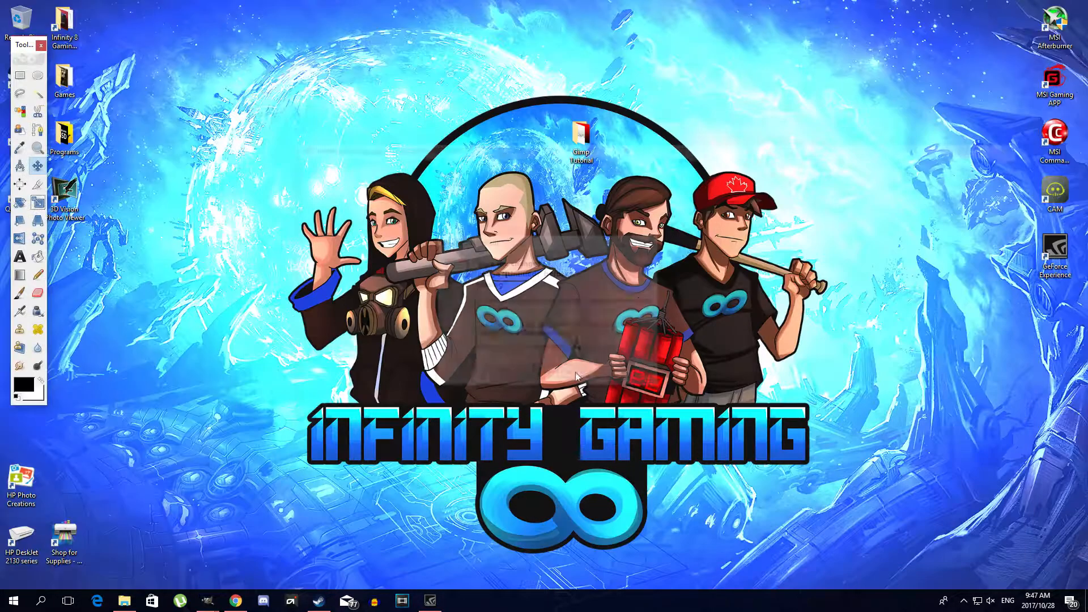
pyautogui.click(40, 46)
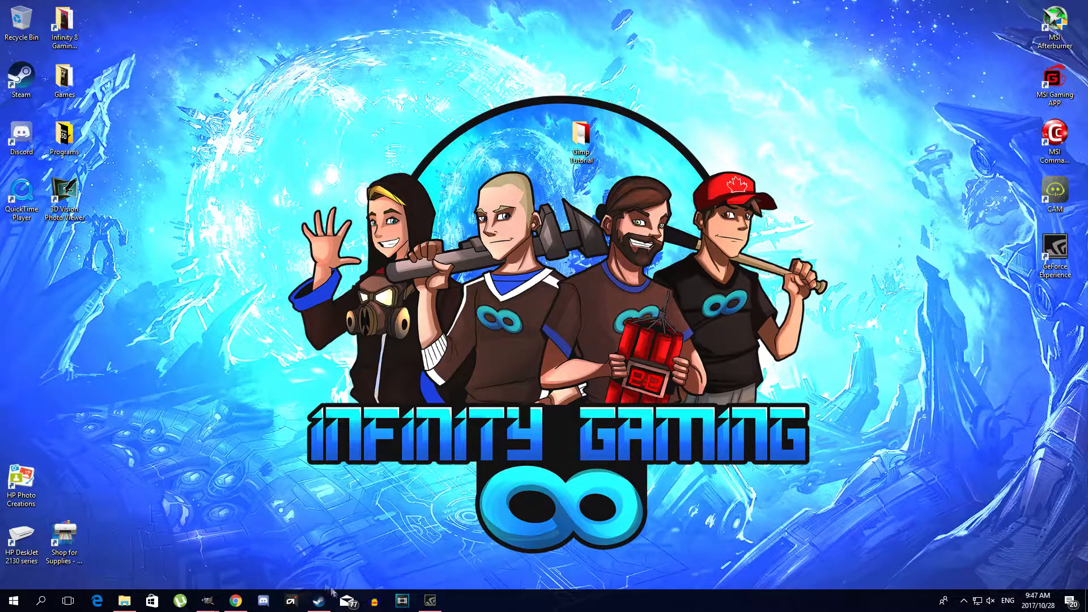
pyautogui.rightClick(207, 602)
pyautogui.click(187, 578)
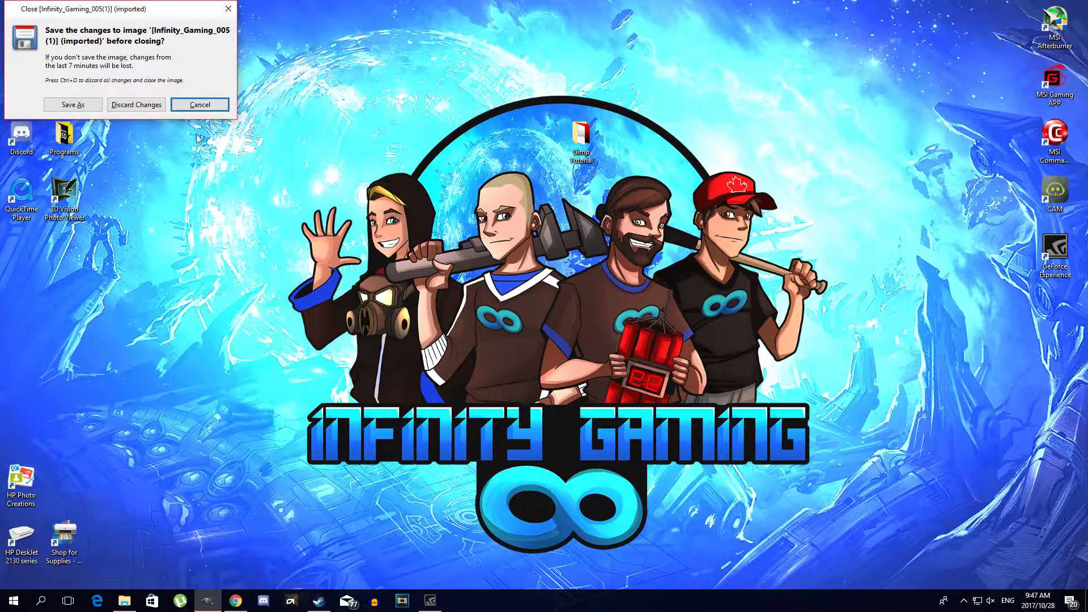
pyautogui.click(154, 107)
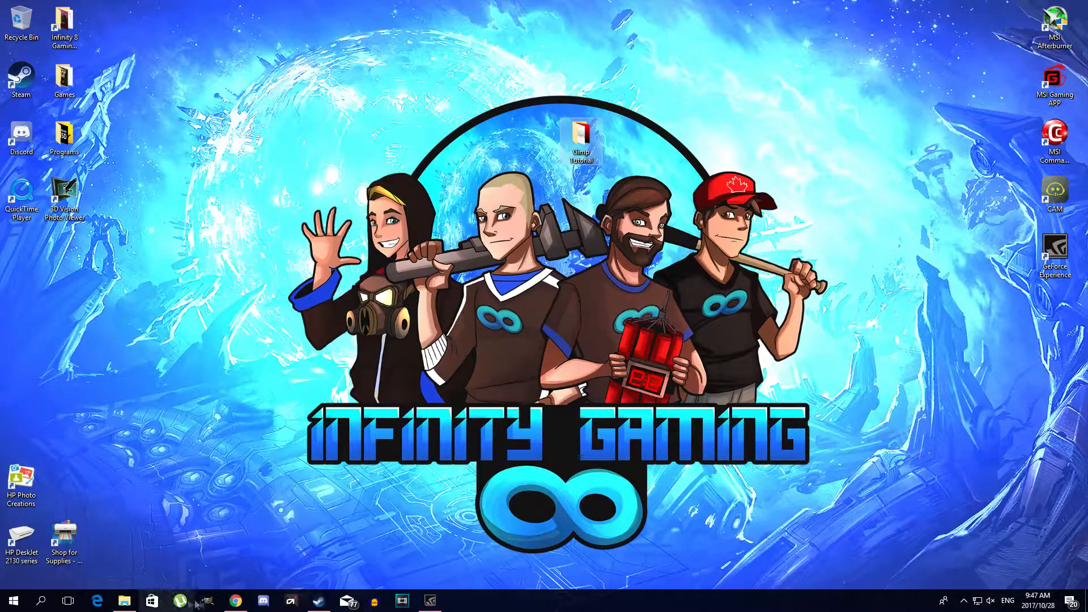
# - Switch to Chrome and close the Logo Design Tool and Cool Text Graphics Generator tabs to return to the YouTube video settings
pyautogui.click(236, 601)
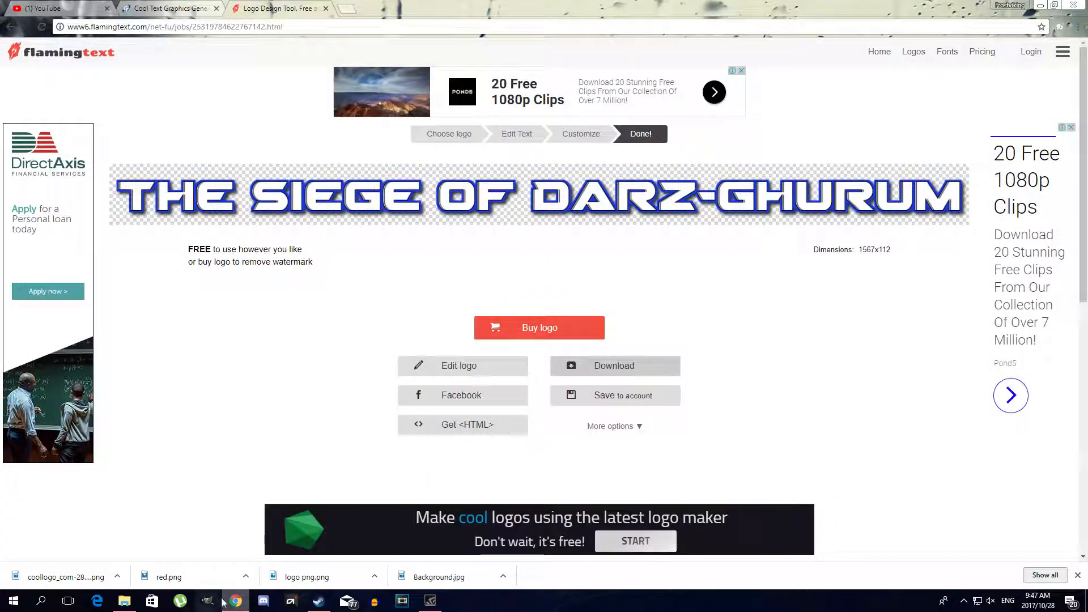
pyautogui.click(326, 8)
pyautogui.click(217, 8)
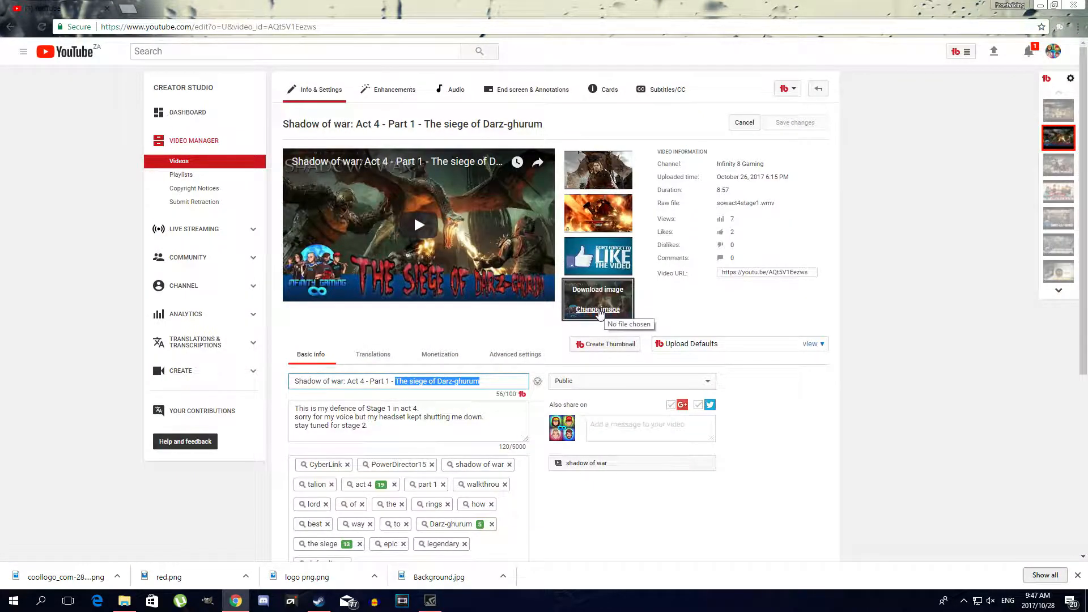
# - Replace the video's custom thumbnail with the Background image from the desktop's Gimp Tutorial folder and save the changes
pyautogui.click(614, 311)
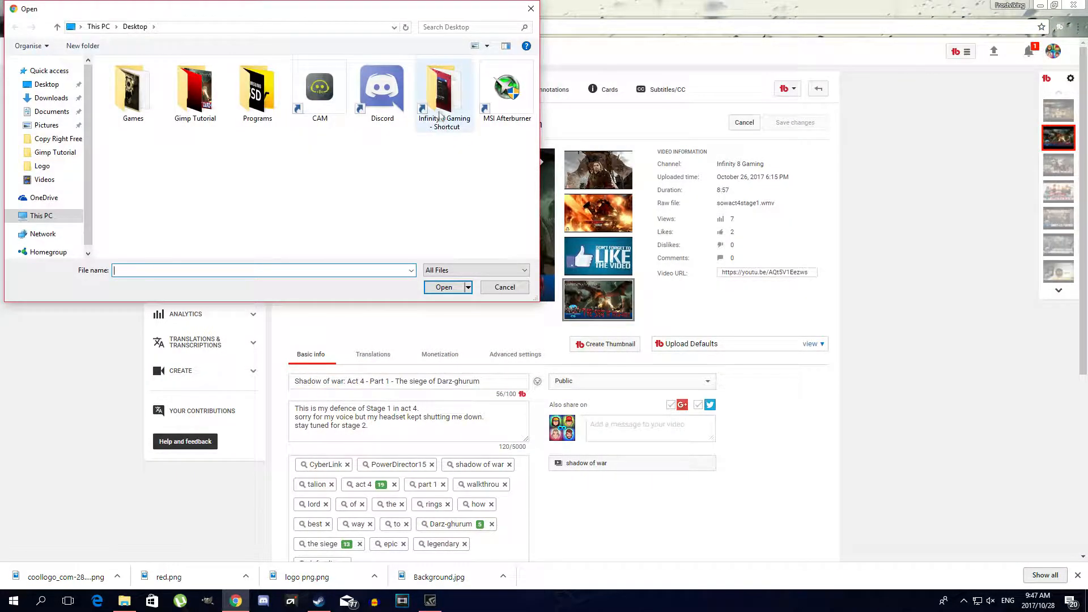
pyautogui.doubleClick(187, 91)
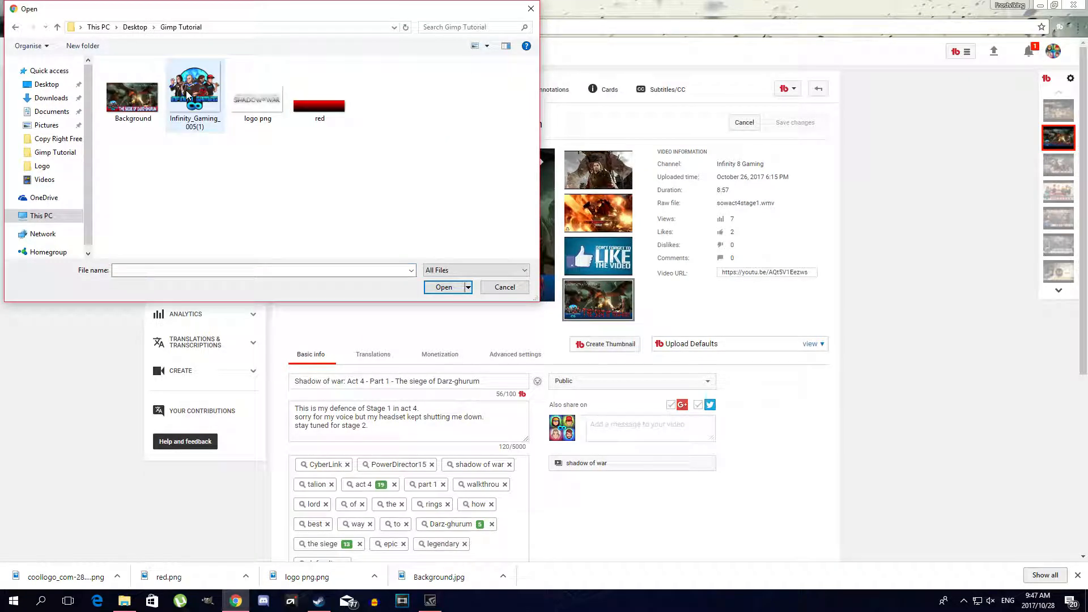
pyautogui.click(134, 96)
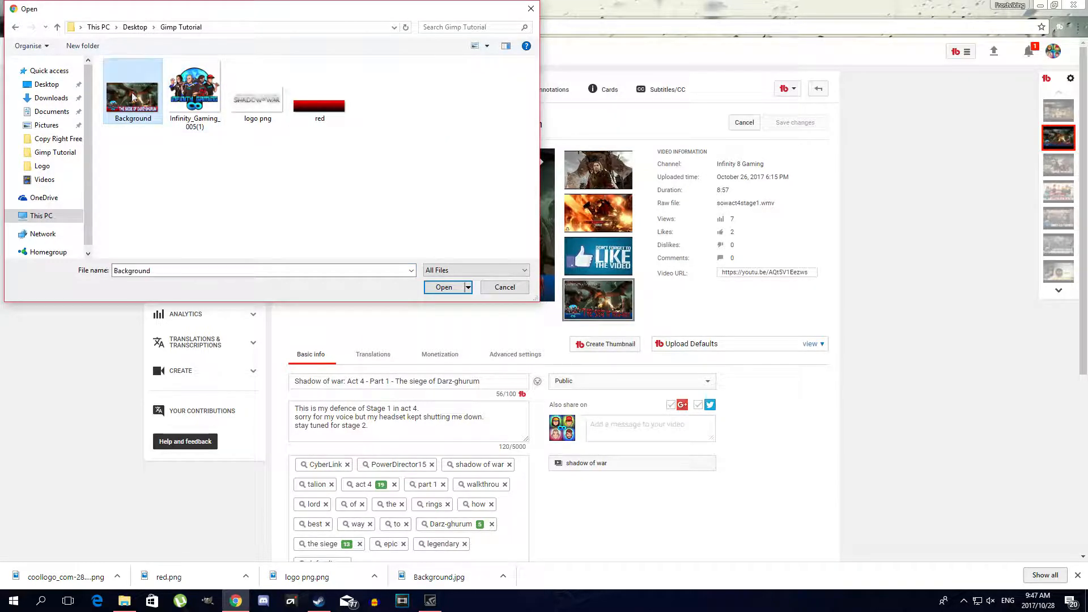
pyautogui.click(450, 289)
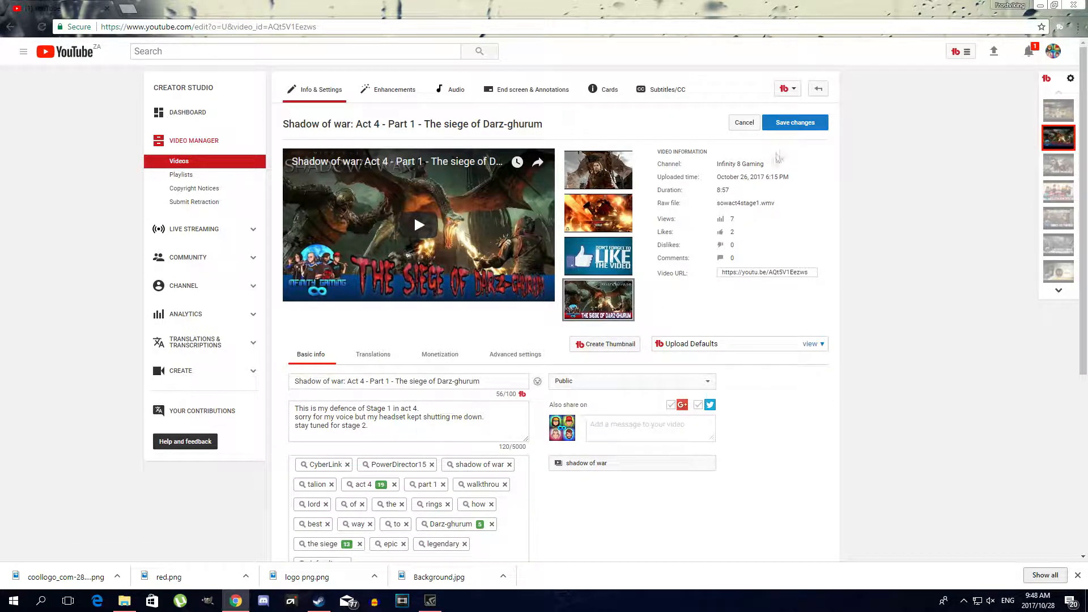
pyautogui.click(799, 125)
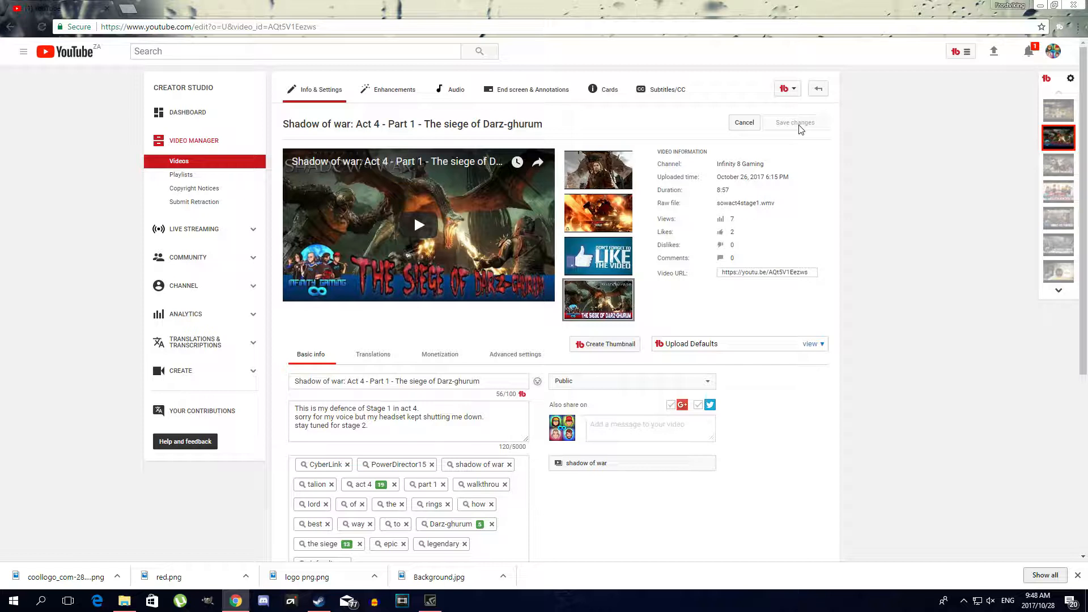
# - Check the video's thumbnail in the Video Manager list and on the channel page, and look through the channel's other thumbnails
pyautogui.click(179, 162)
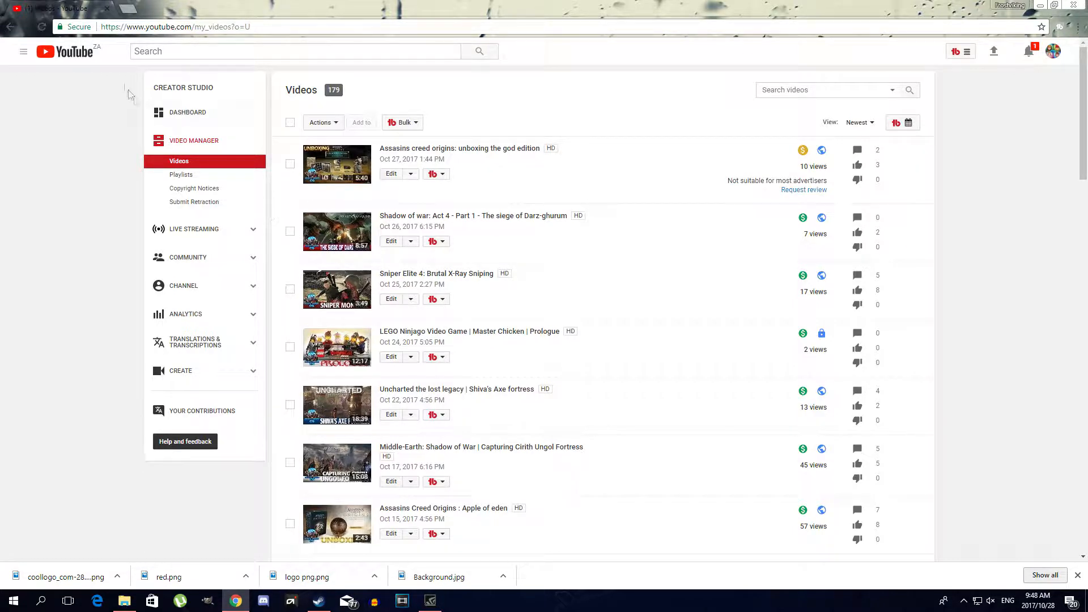
pyautogui.click(21, 54)
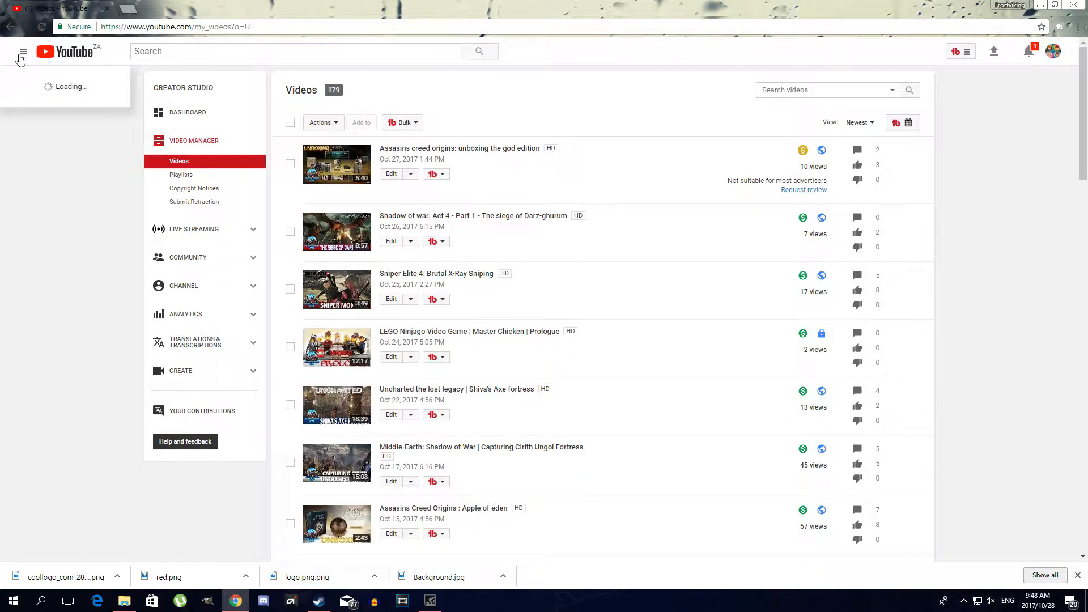
pyautogui.click(51, 96)
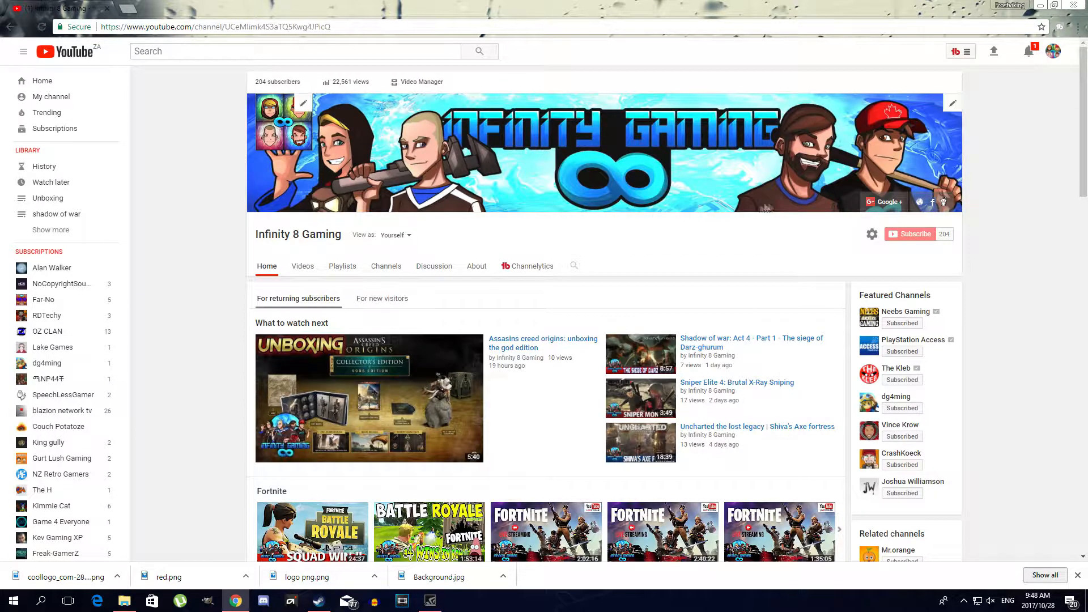
pyautogui.moveTo(1083, 173); pyautogui.dragTo(1083, 197)
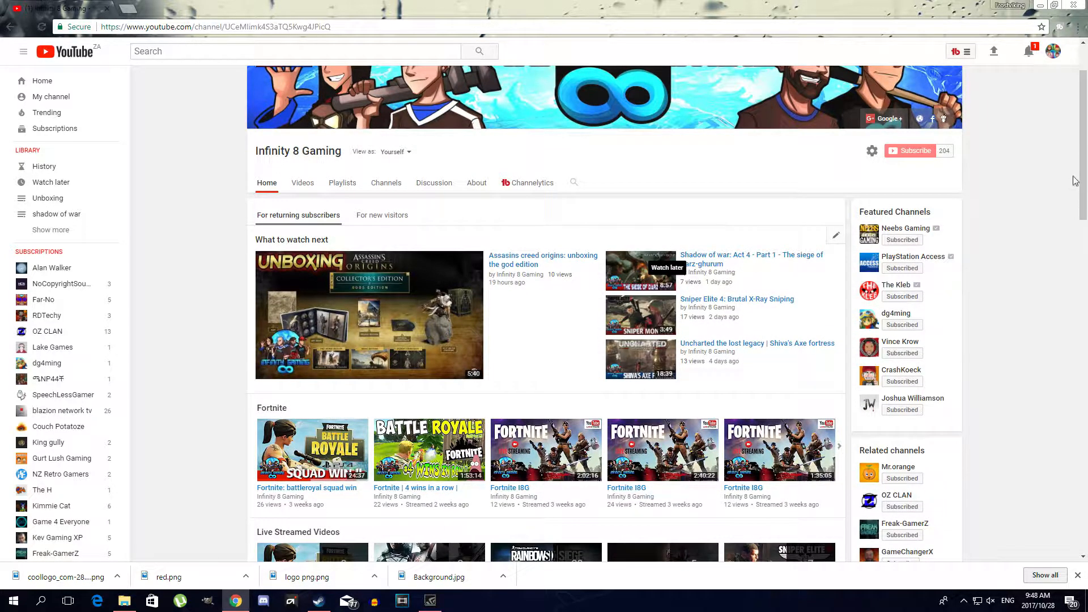
pyautogui.scroll(-8, 1082, 227)
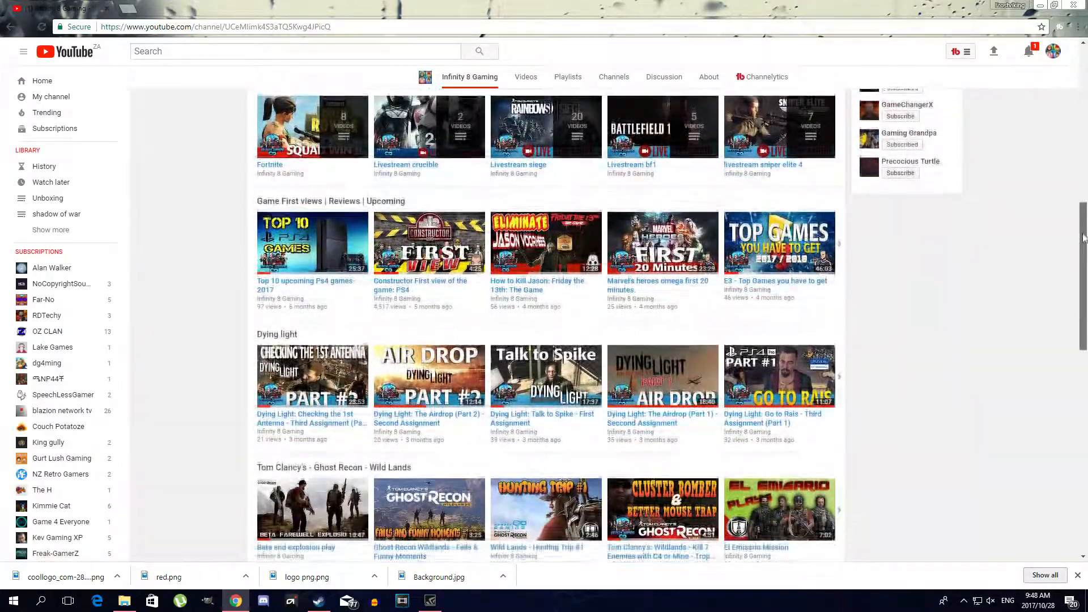
pyautogui.moveTo(1083, 237); pyautogui.dragTo(1087, 75)
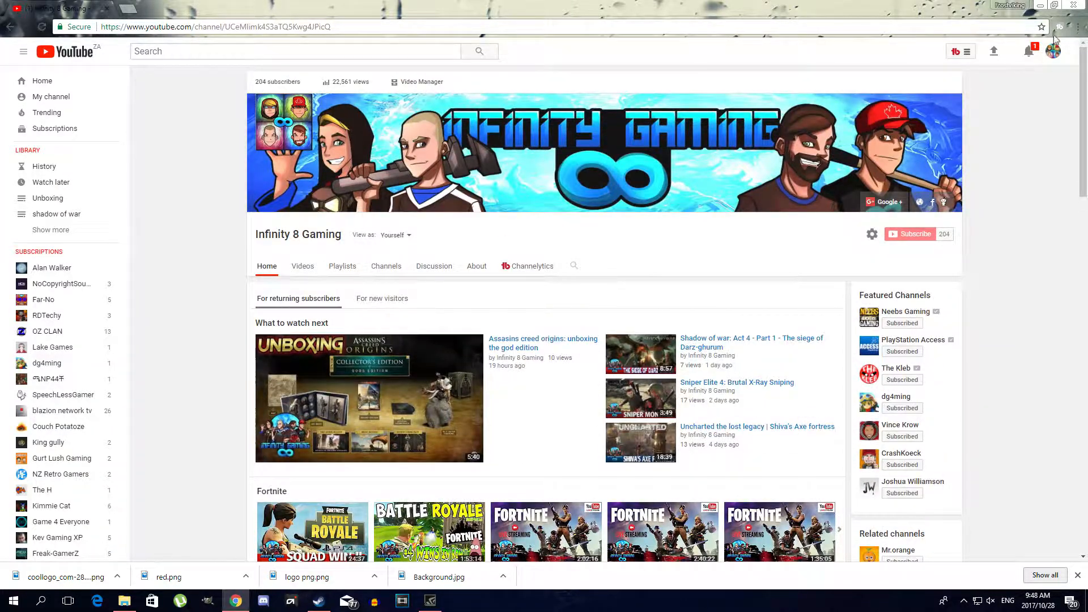
# - Close the browser and move the Gimp Tutorial folder on the desktop to just below the QuickTime Player shortcut
pyautogui.click(1070, 5)
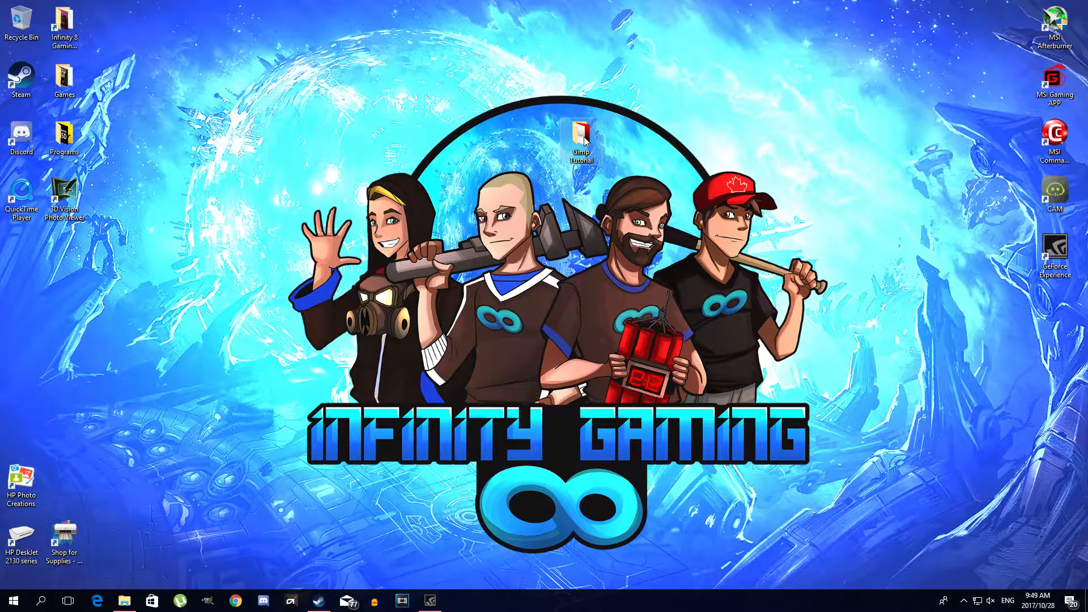
pyautogui.moveTo(581, 142); pyautogui.dragTo(16, 255)
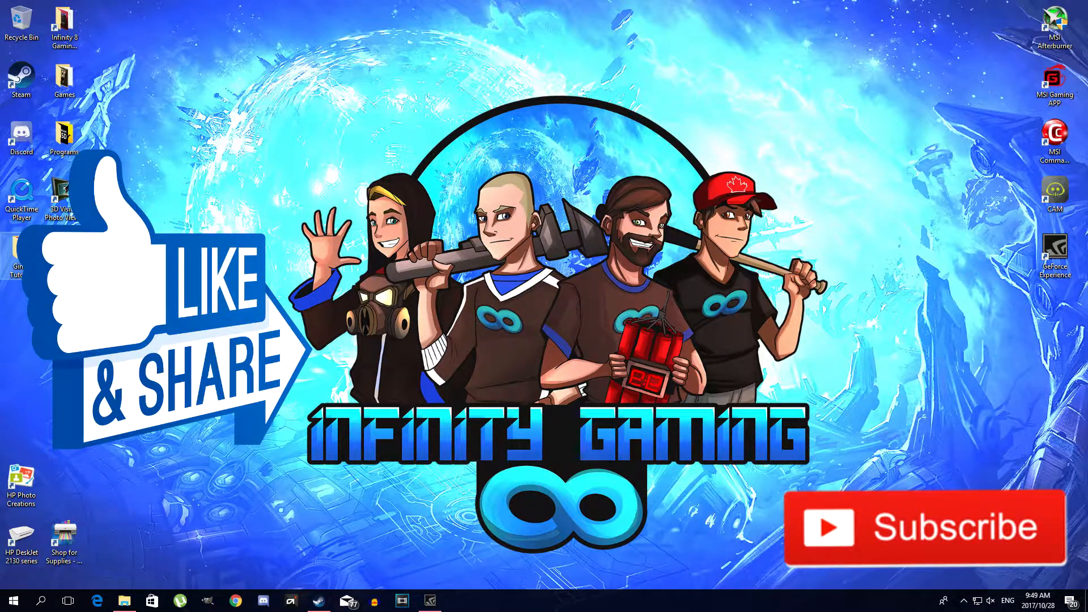